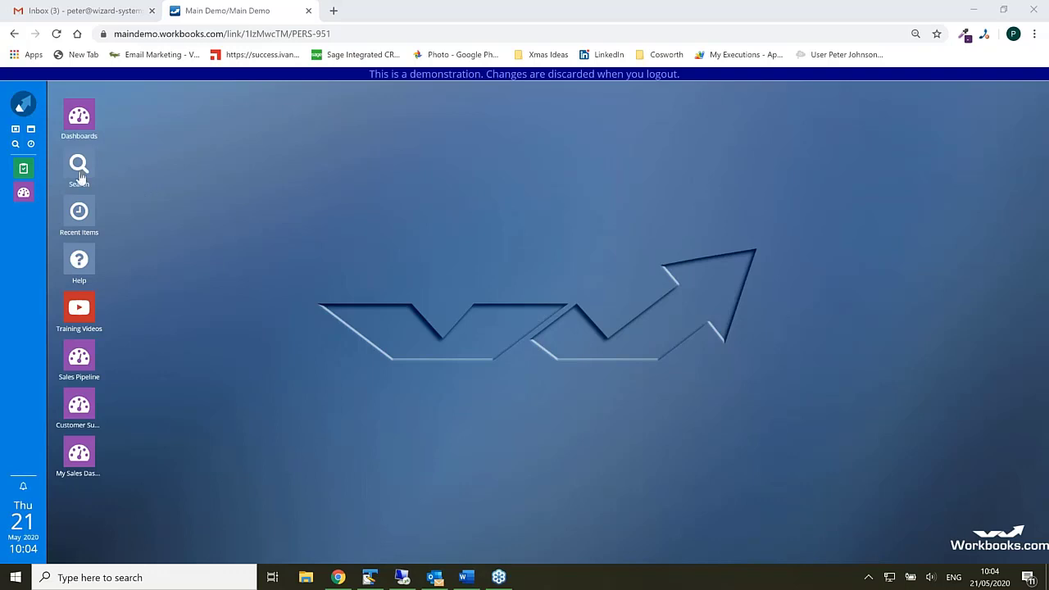
# Step: Open the Head of IT contact's record from the recent items, close the recent items list and reposition the record window
pyautogui.click(31, 145)
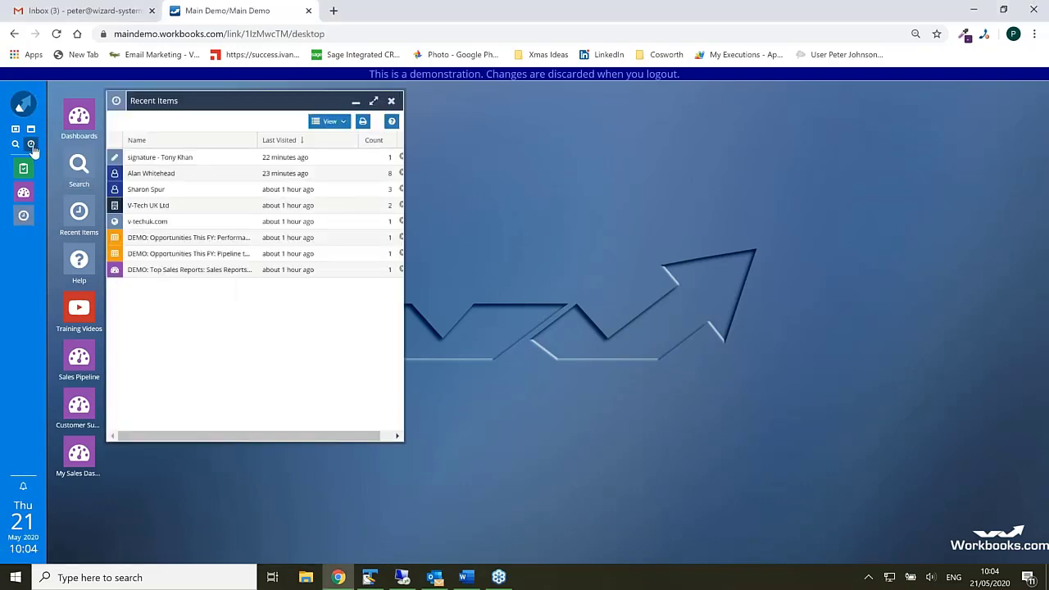
pyautogui.click(151, 175)
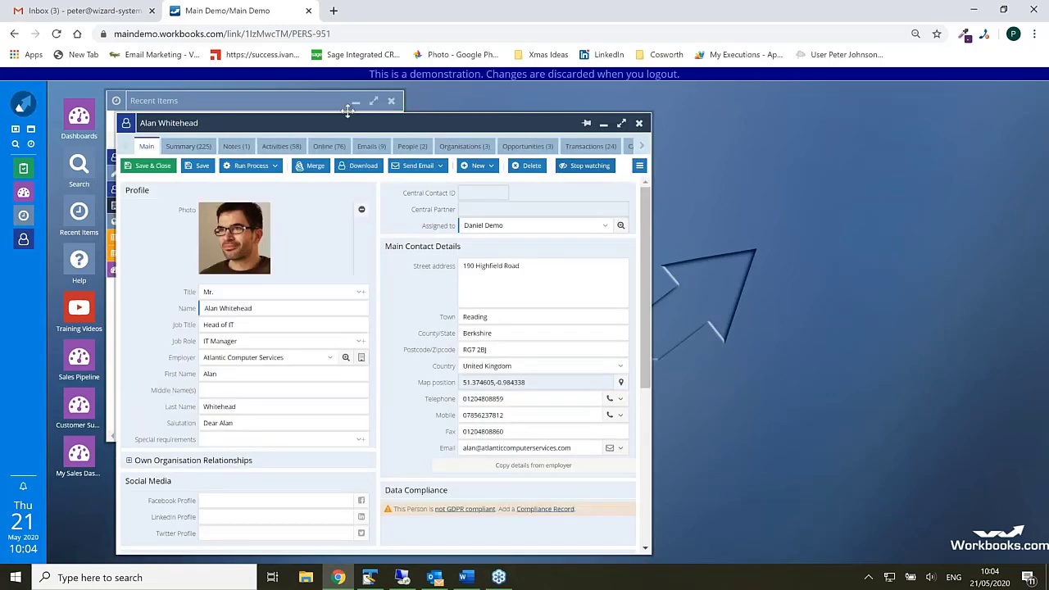
pyautogui.moveTo(228, 125); pyautogui.dragTo(370, 108)
pyautogui.click(374, 103)
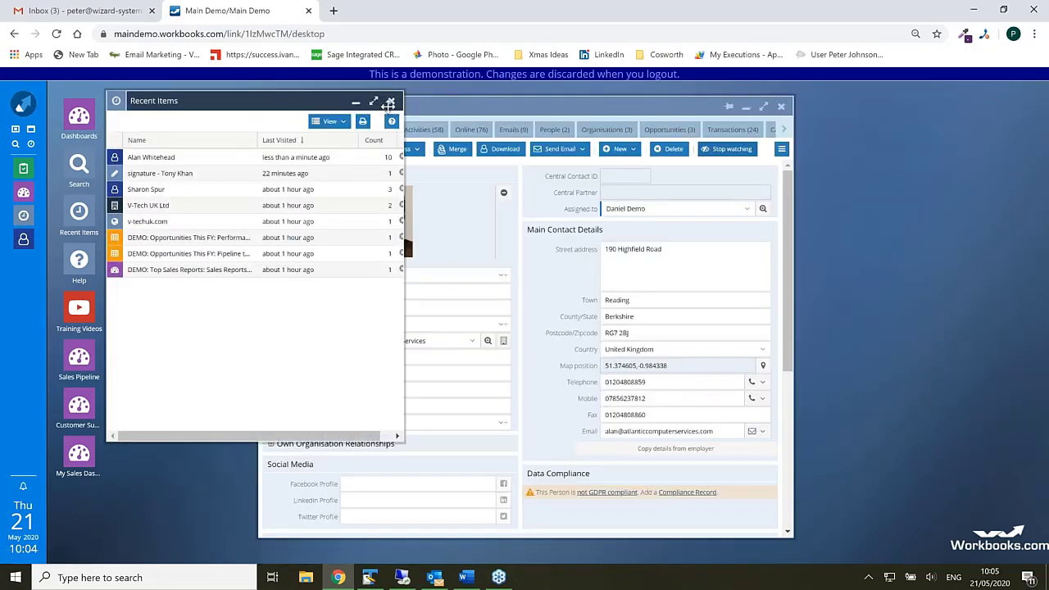
pyautogui.click(392, 104)
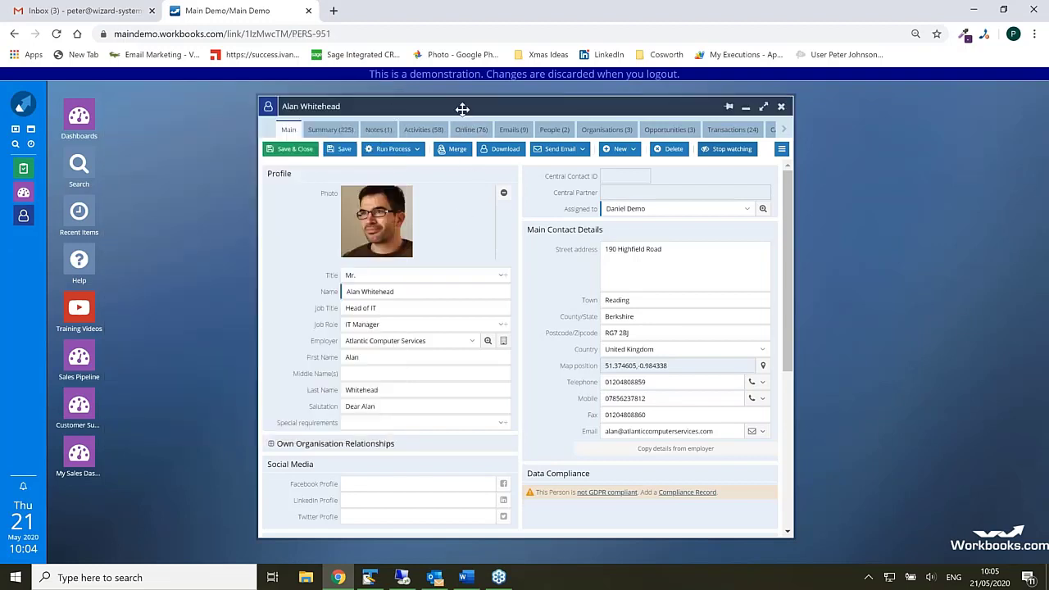
pyautogui.moveTo(410, 104); pyautogui.dragTo(383, 100)
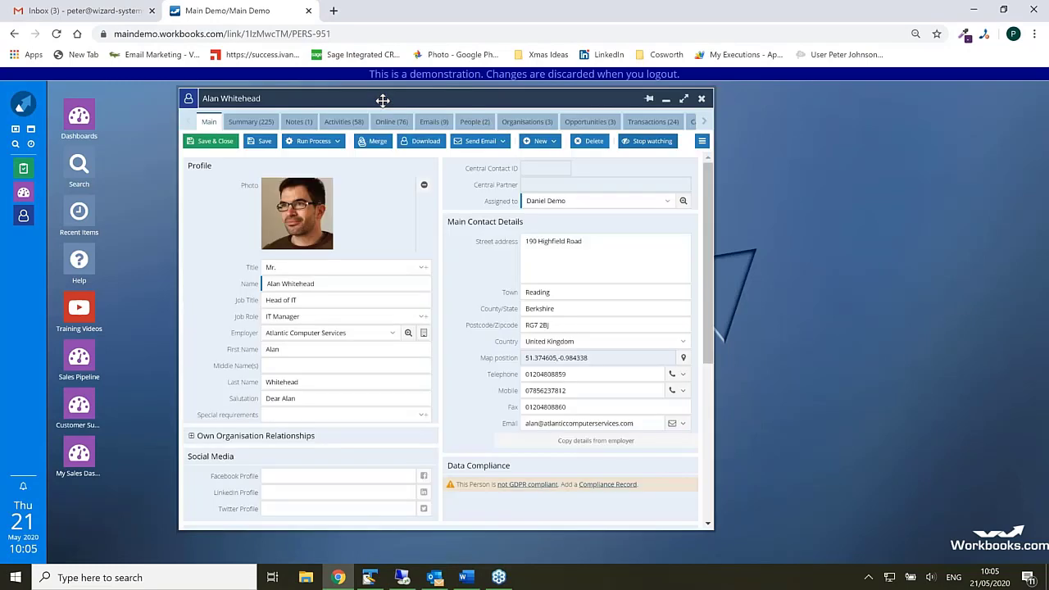
# Step: Create an email to the contact from the Sales Follow-up template and widen the message window
pyautogui.click(494, 144)
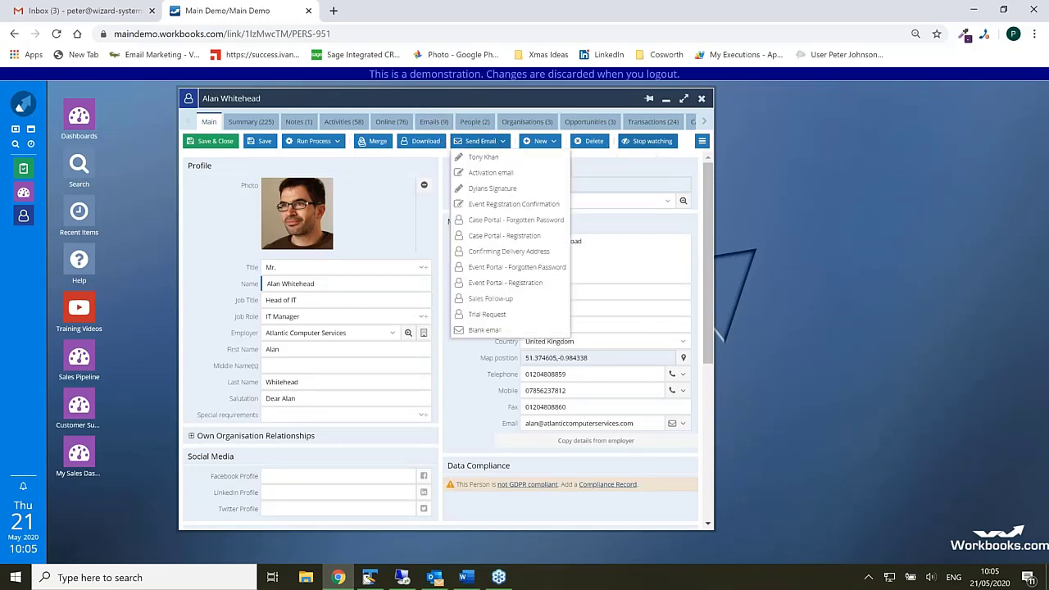
pyautogui.click(484, 300)
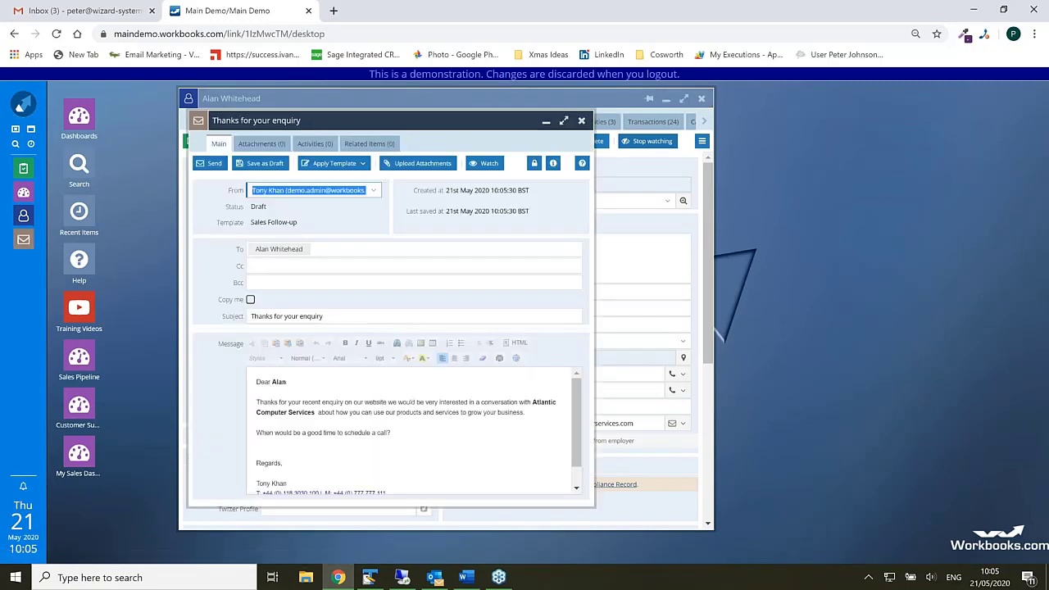
pyautogui.click(346, 416)
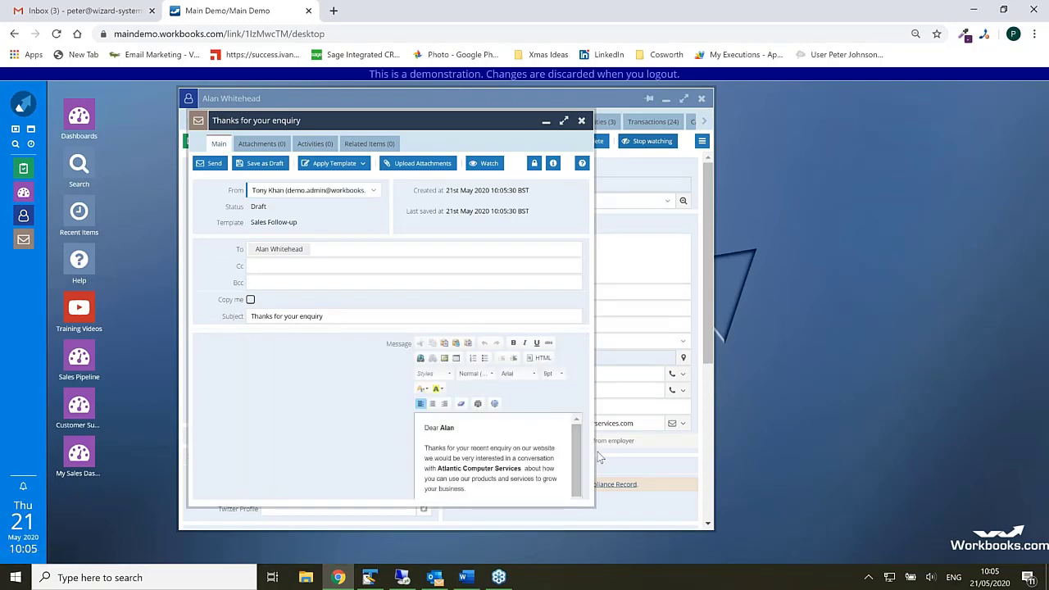
pyautogui.moveTo(596, 450); pyautogui.dragTo(818, 450)
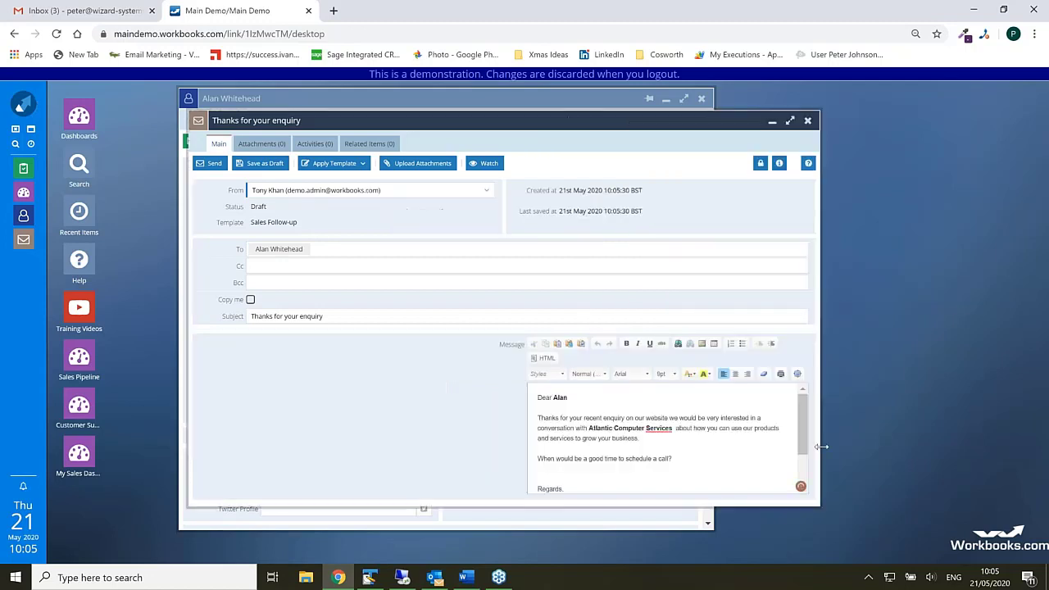
# Step: Add a few filler characters after the message's opening paragraph and enable the Copy me option
pyautogui.click(702, 439)
pyautogui.write('hdvldgdg')
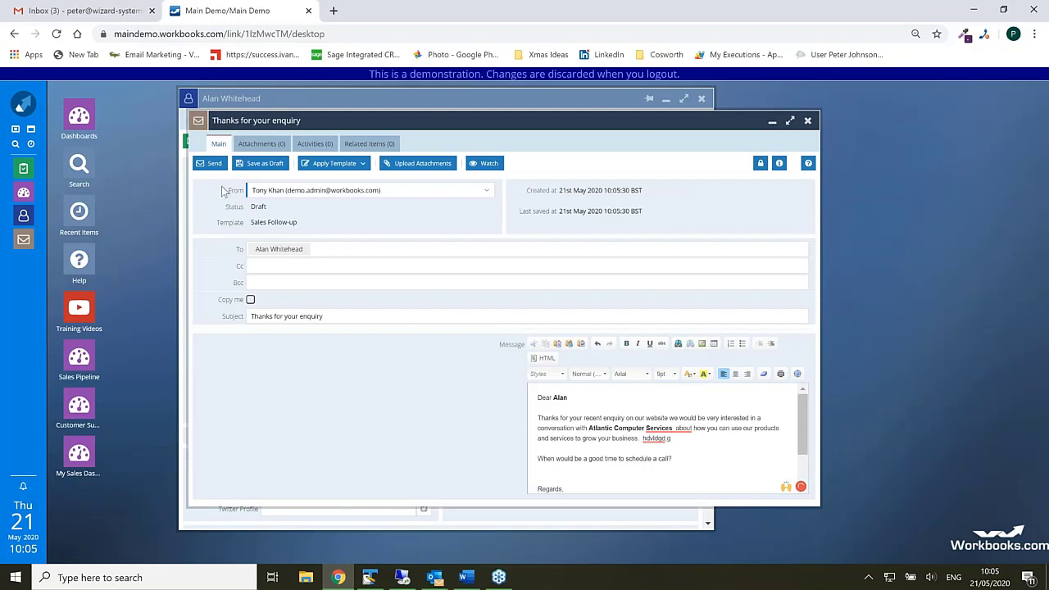
pyautogui.click(251, 300)
# Step: Reposition the "Thanks for your enquiry" email, check its message body and close it, discarding the changes
pyautogui.moveTo(452, 115); pyautogui.dragTo(371, 150)
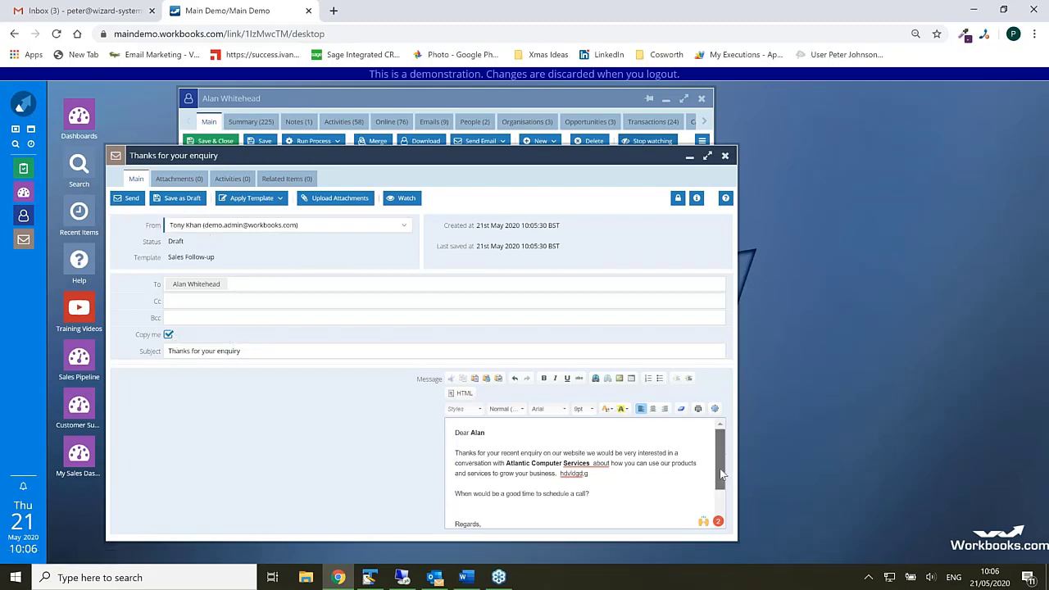
pyautogui.moveTo(720, 446)
pyautogui.mouseDown()
pyautogui.moveTo(720, 497)
pyautogui.moveTo(719, 433)
pyautogui.mouseUp()
pyautogui.click(725, 157)
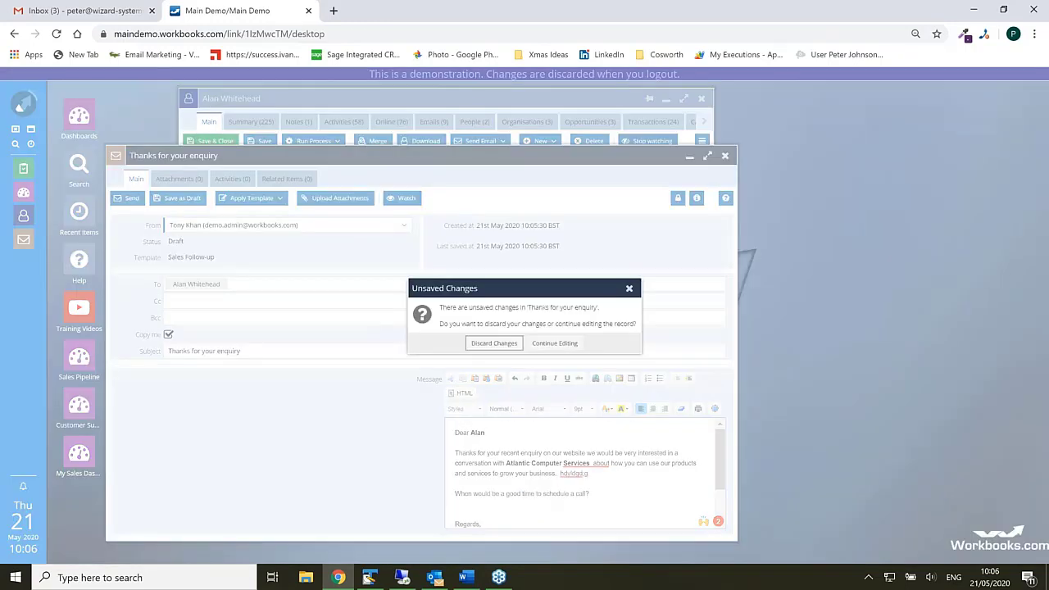
pyautogui.click(507, 344)
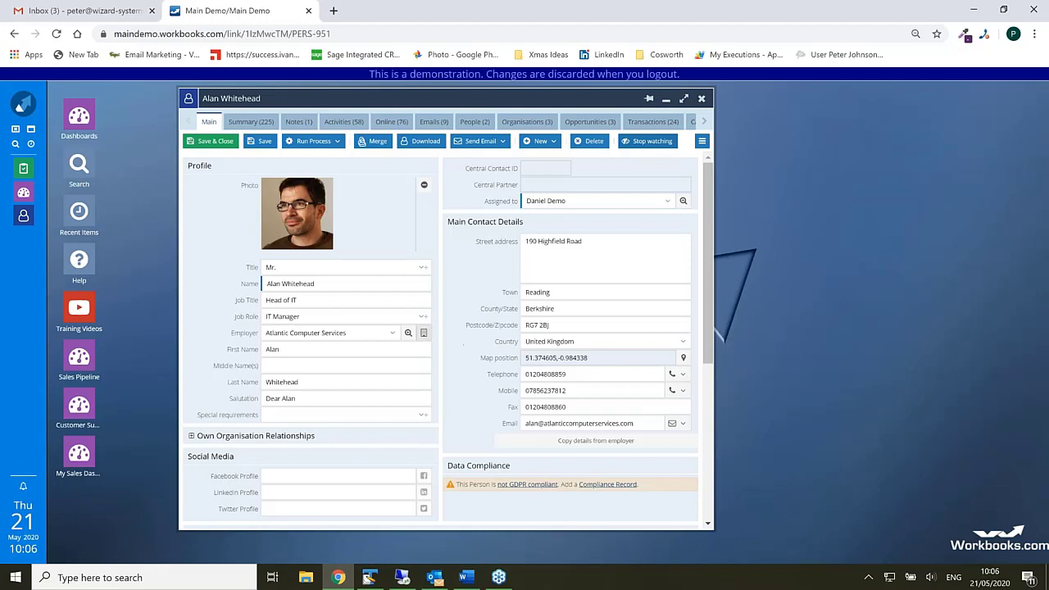
# Step: Examine the SMTP connection and authentication settings of the mailhost.qa.workbooks.com email account in the user preferences, and close them
pyautogui.click(24, 107)
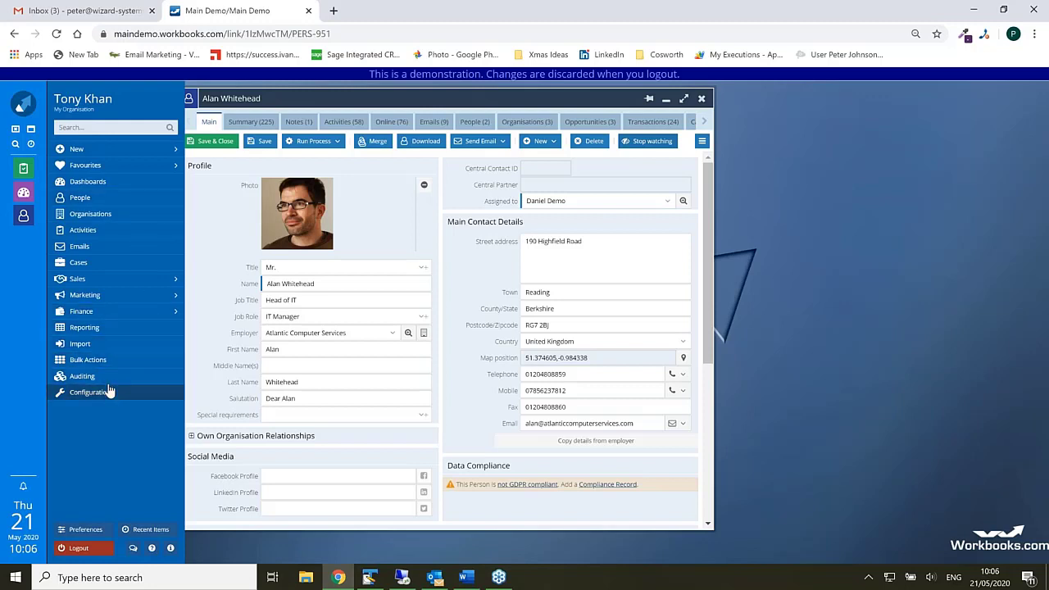
pyautogui.click(85, 530)
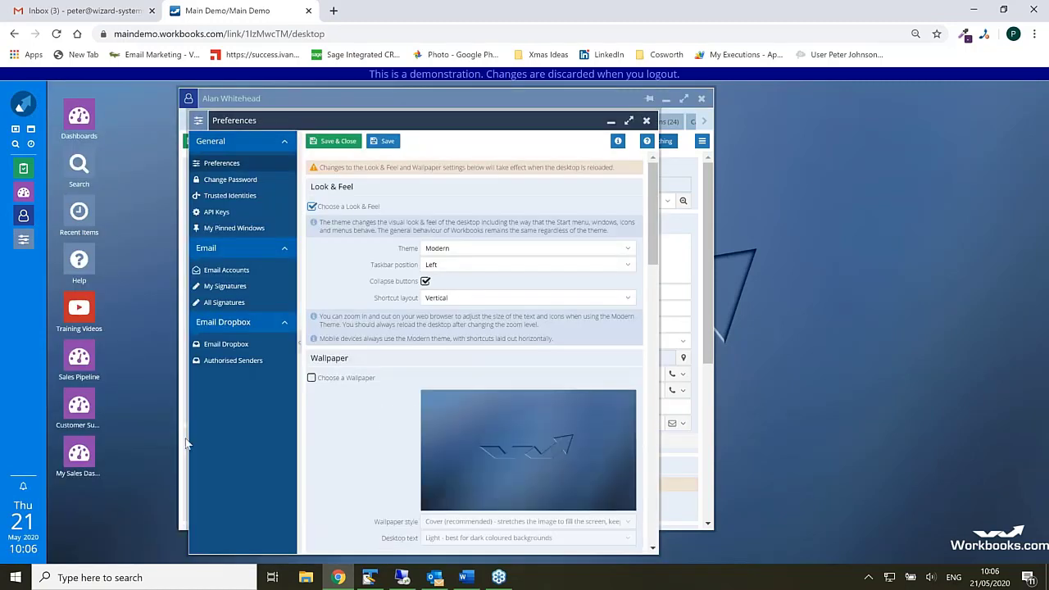
pyautogui.click(218, 271)
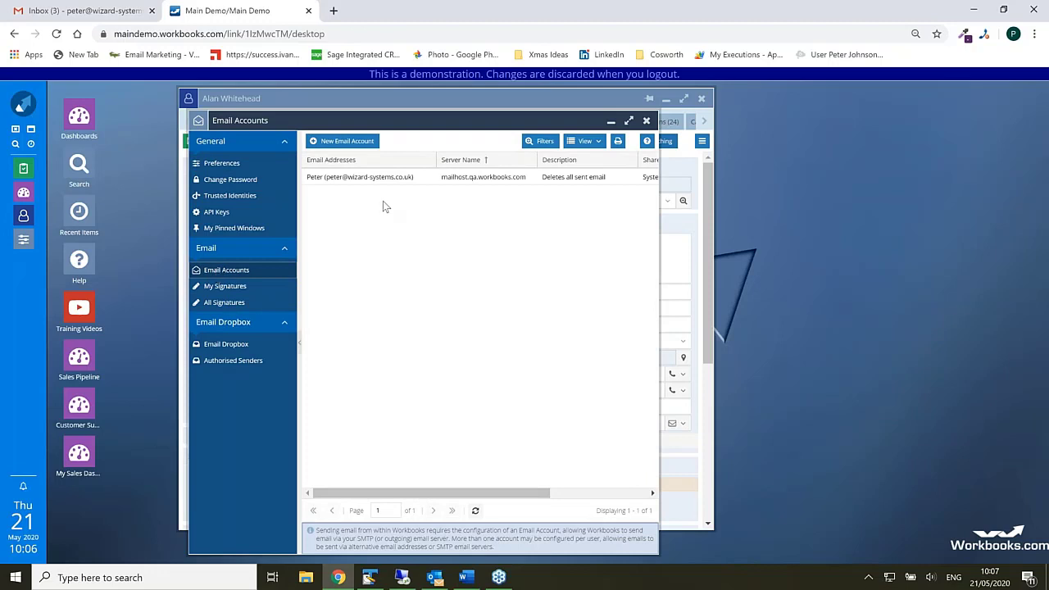
pyautogui.doubleClick(340, 177)
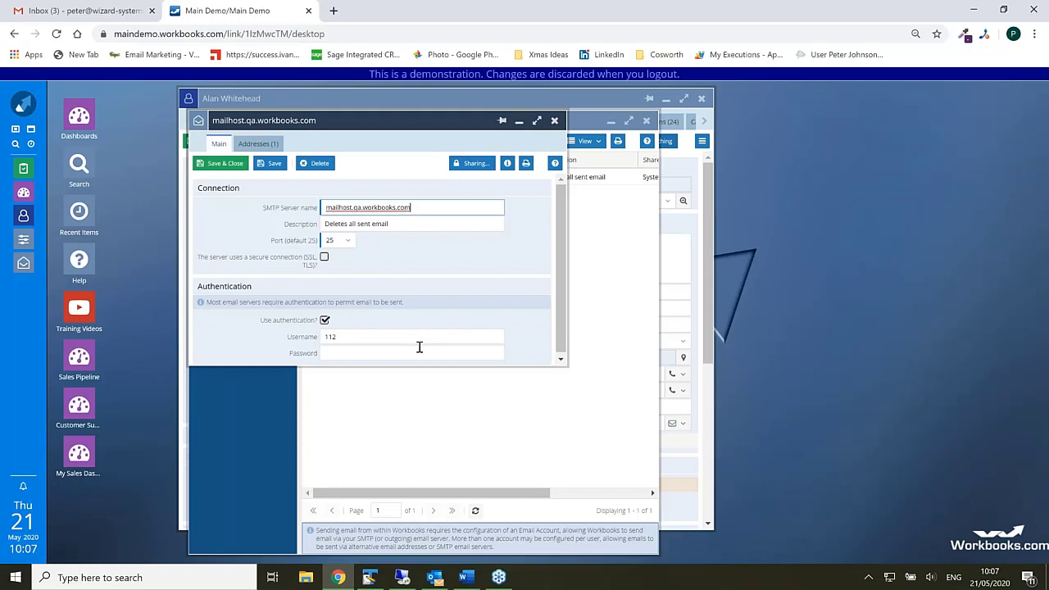
pyautogui.moveTo(421, 367); pyautogui.dragTo(424, 461)
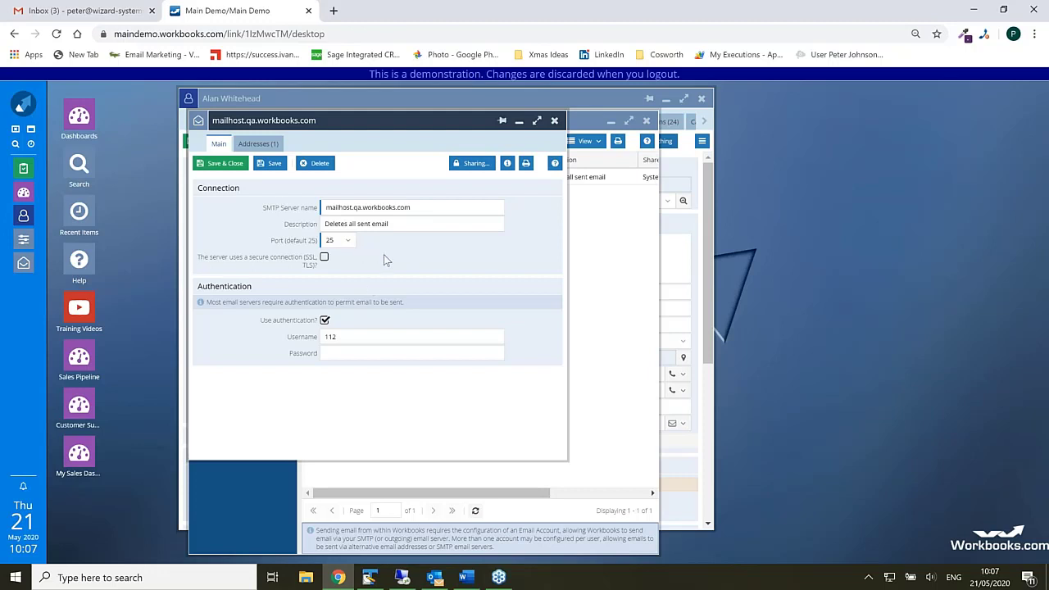
pyautogui.click(554, 122)
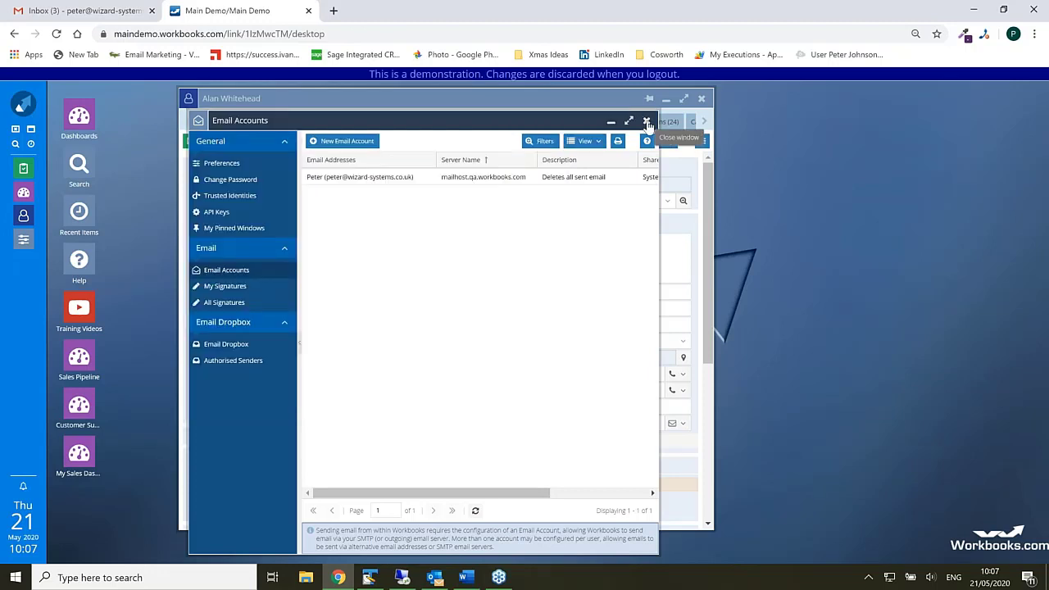
pyautogui.click(646, 121)
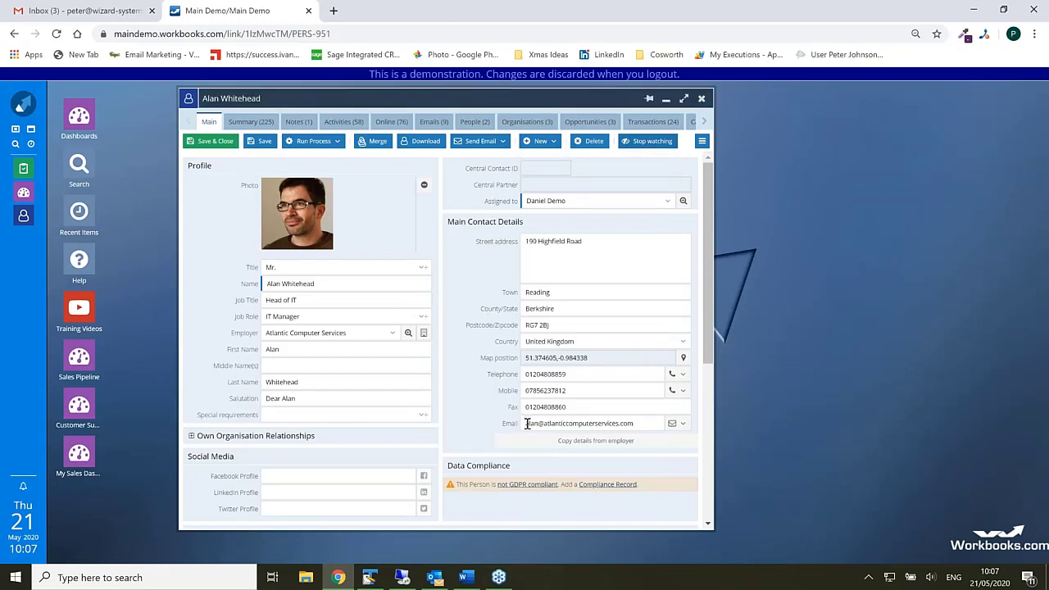
# Step: Start a Workbooks email from the contact's email address field and discard the new message
pyautogui.moveTo(525, 423); pyautogui.dragTo(642, 424)
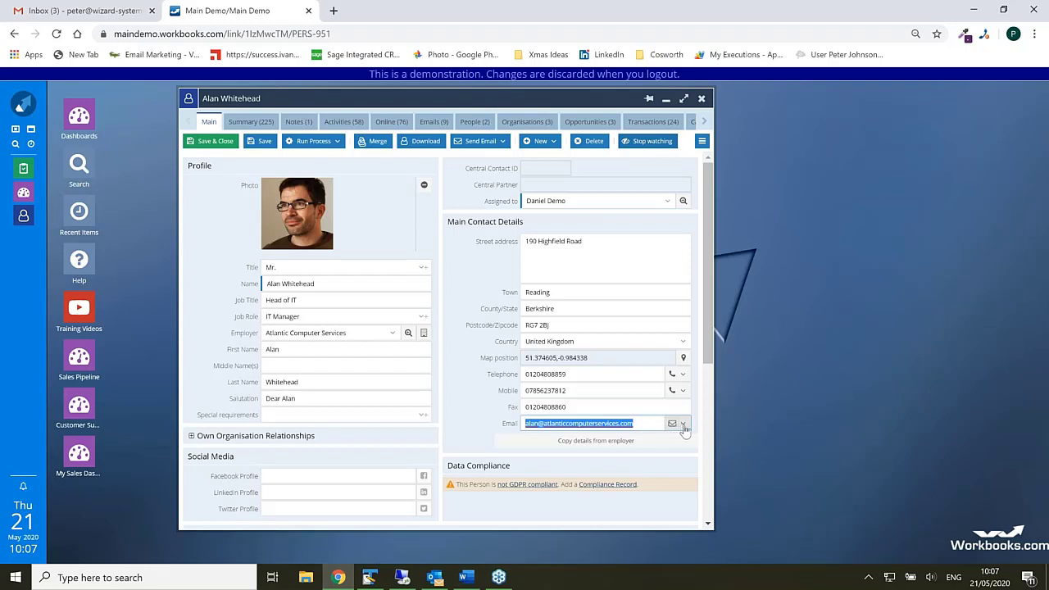
pyautogui.click(683, 426)
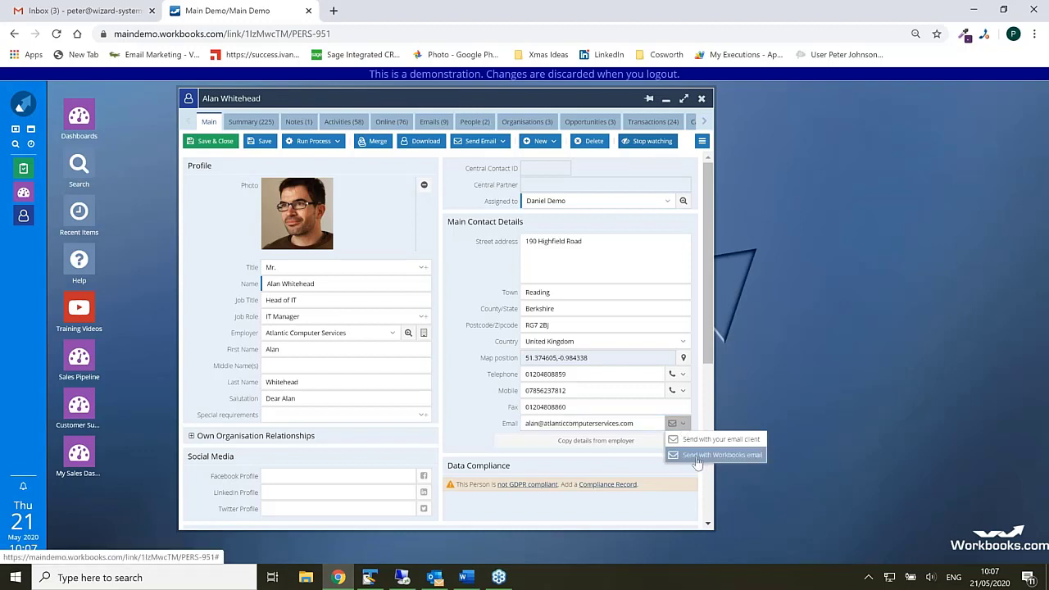
pyautogui.click(696, 455)
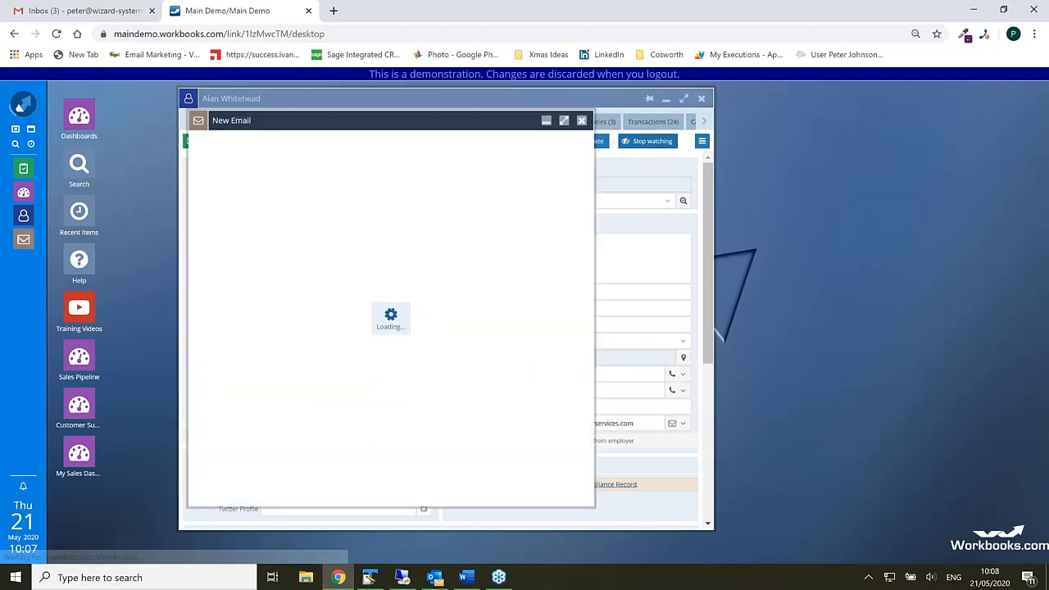
pyautogui.click(581, 122)
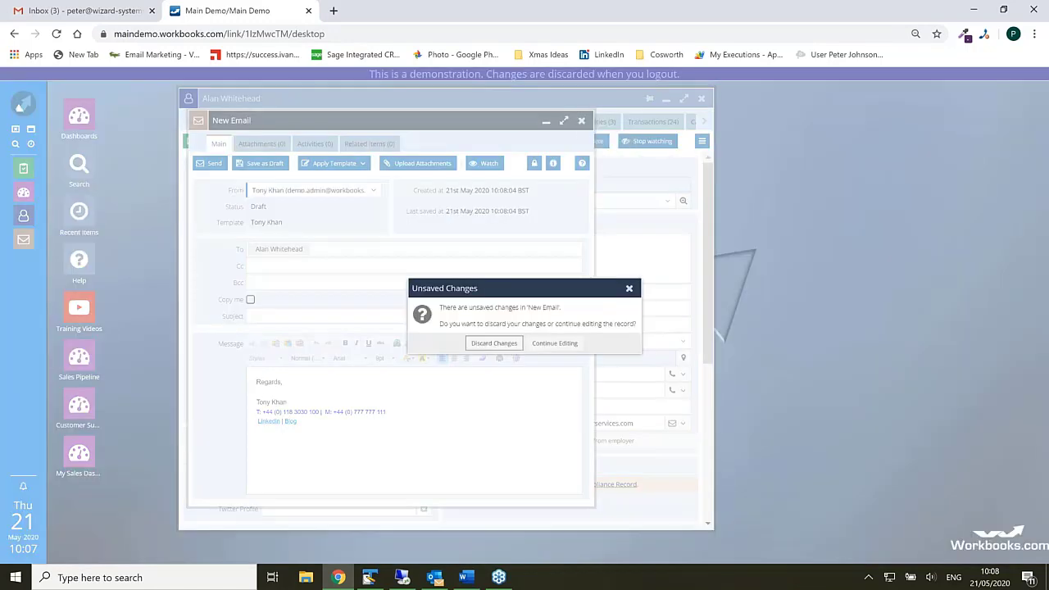
pyautogui.click(511, 344)
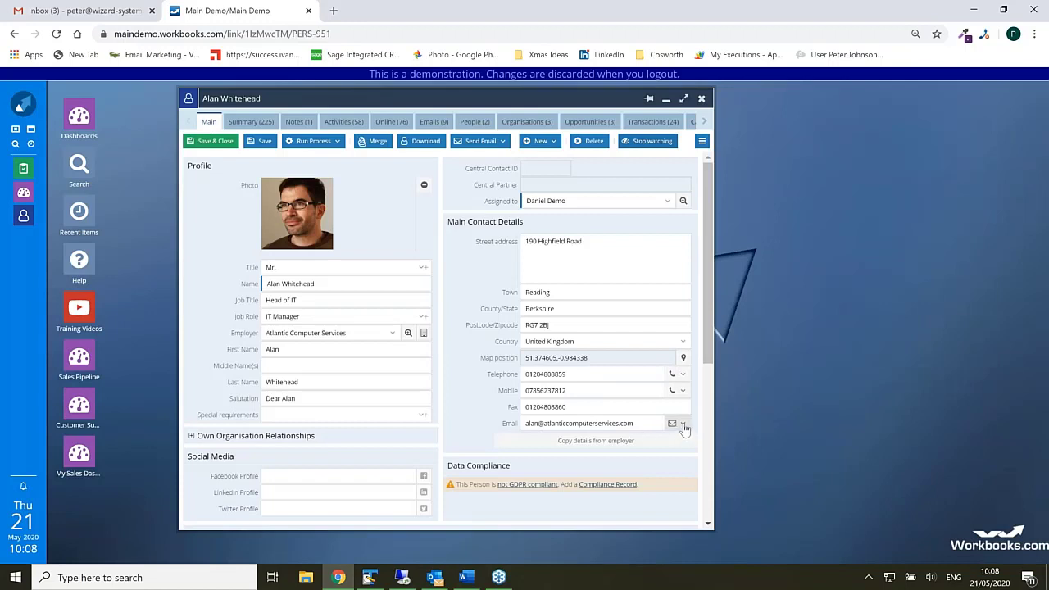
# Step: Start a message to the contact's email address in the Outlook email client and close it without saving
pyautogui.click(683, 425)
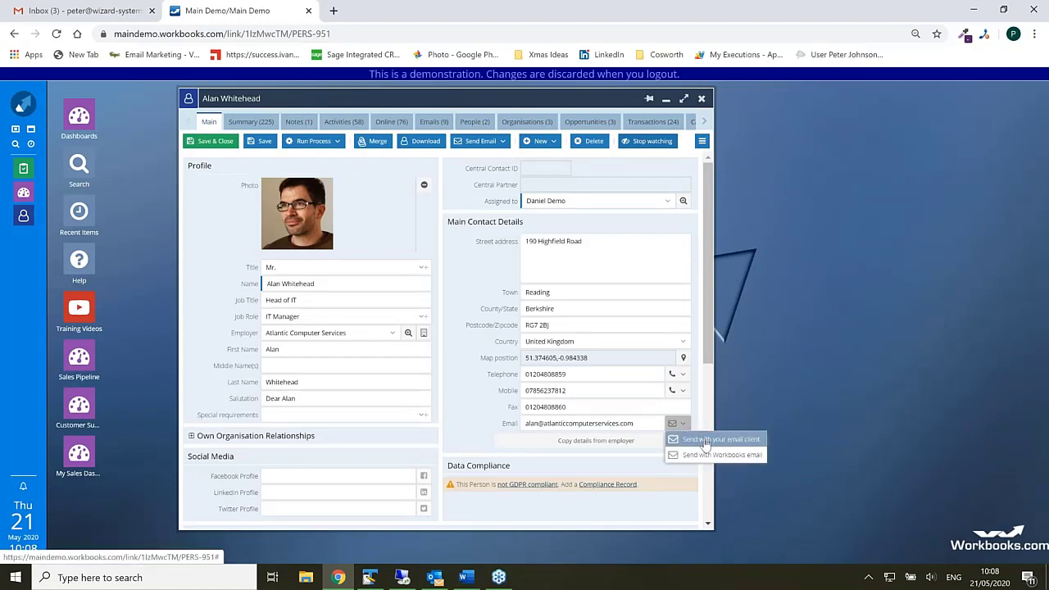
pyautogui.click(705, 441)
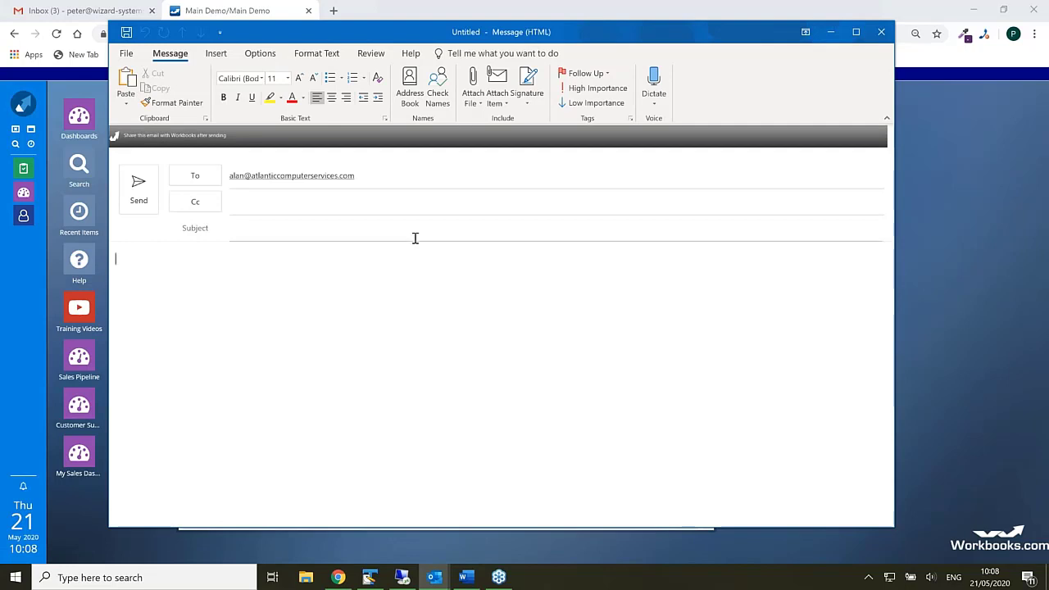
pyautogui.click(293, 175)
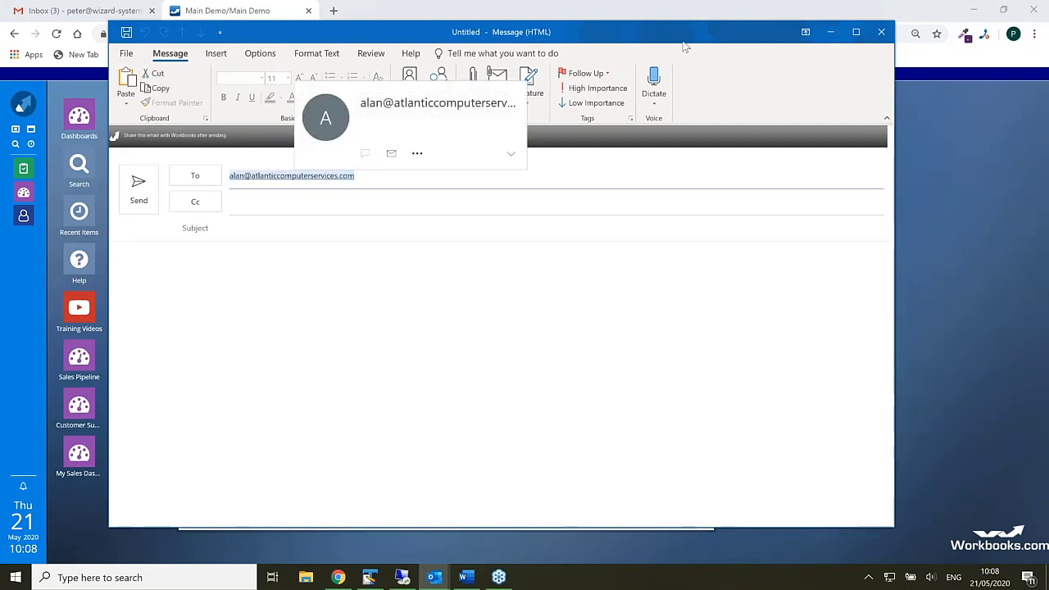
pyautogui.moveTo(679, 37); pyautogui.dragTo(577, 95)
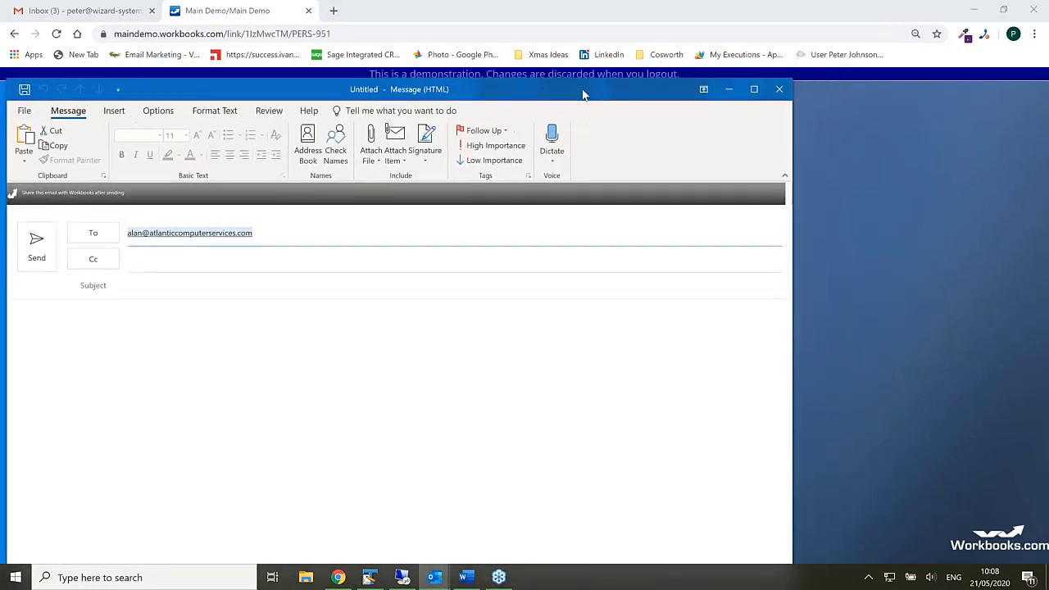
pyautogui.click(778, 90)
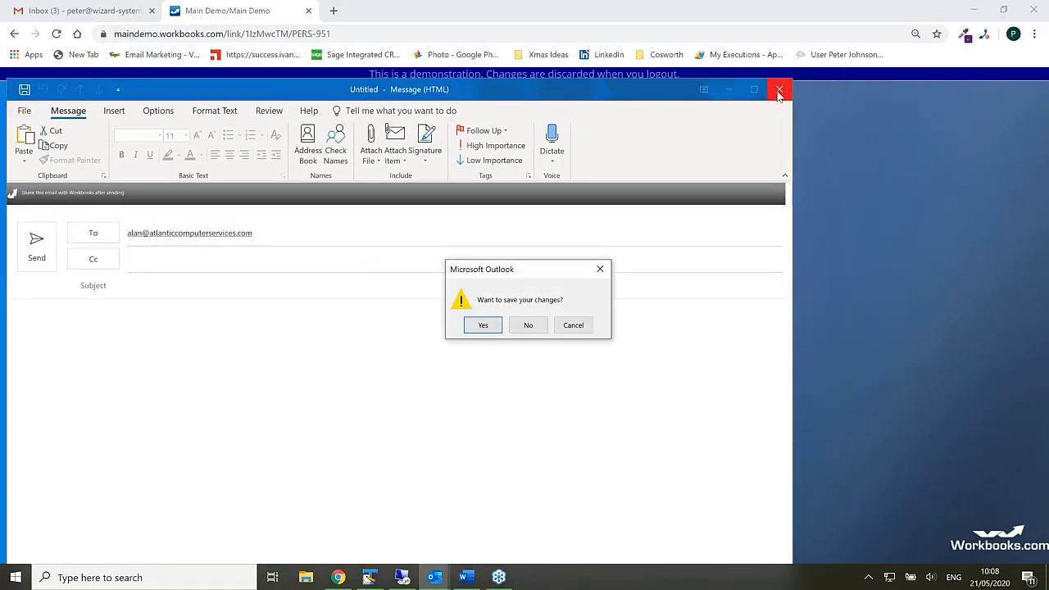
pyautogui.click(531, 326)
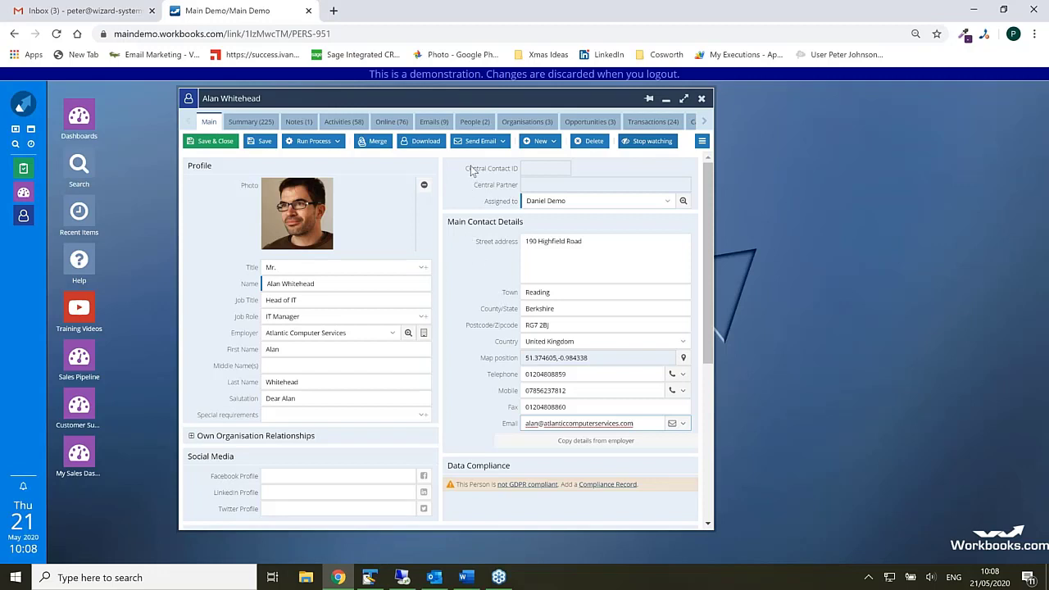
# Step: Check the email templates offered for sending to the contact and open the marketing templates list
pyautogui.click(489, 142)
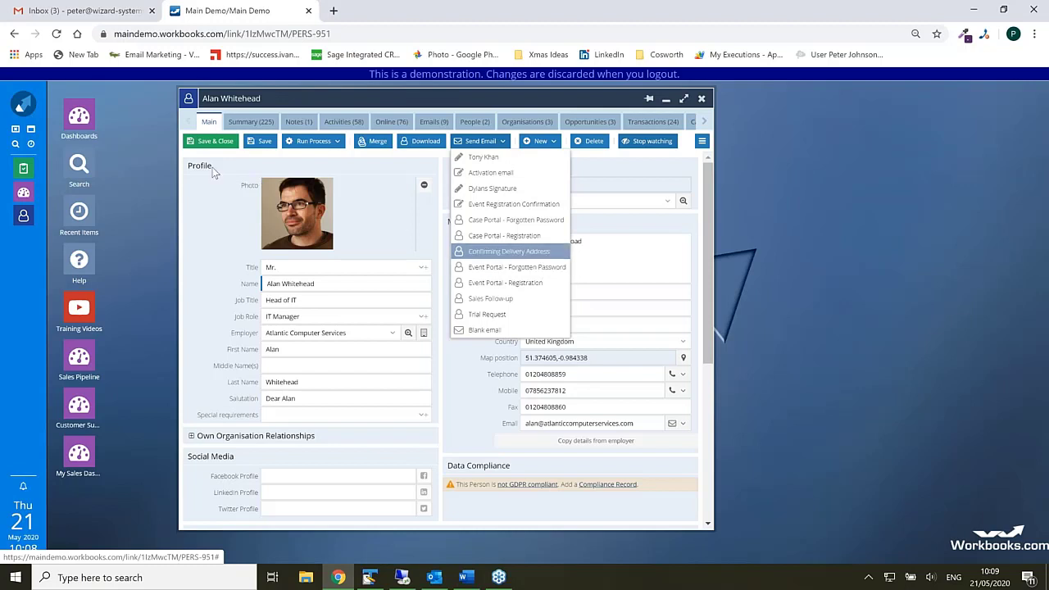
pyautogui.click(24, 105)
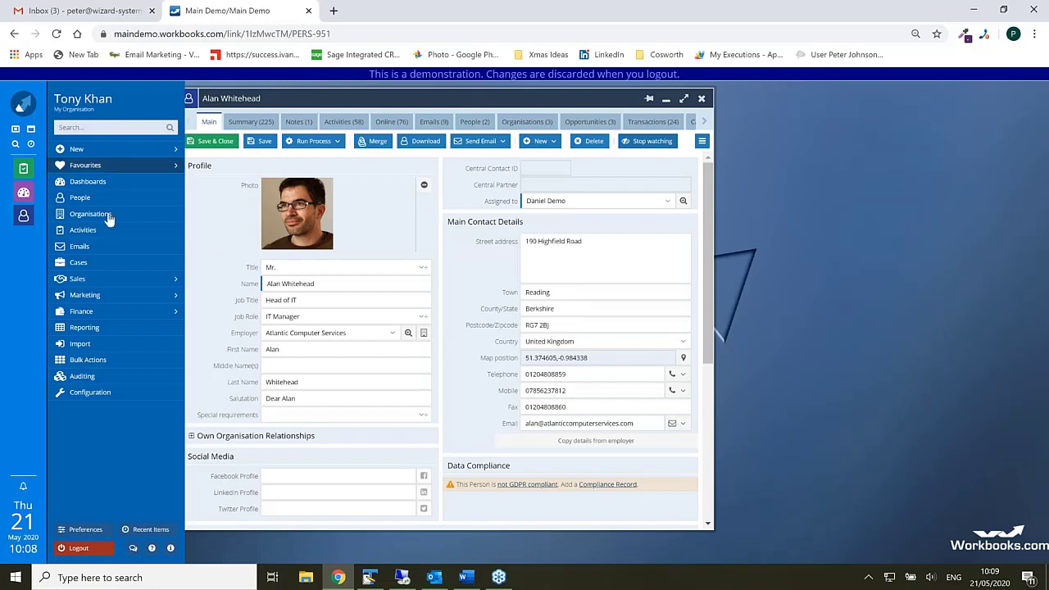
pyautogui.moveTo(127, 299)
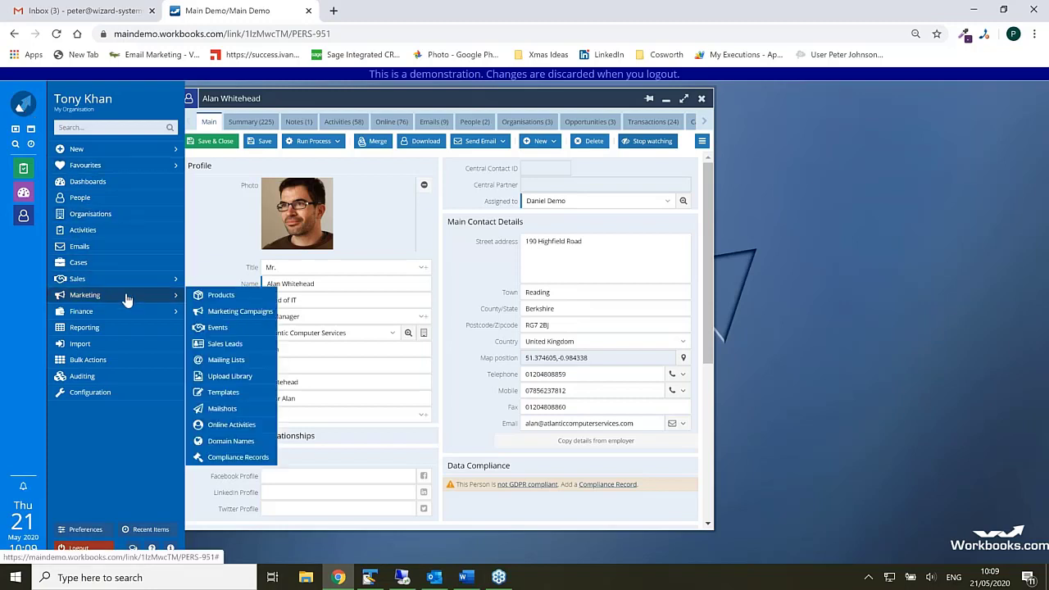
pyautogui.click(223, 393)
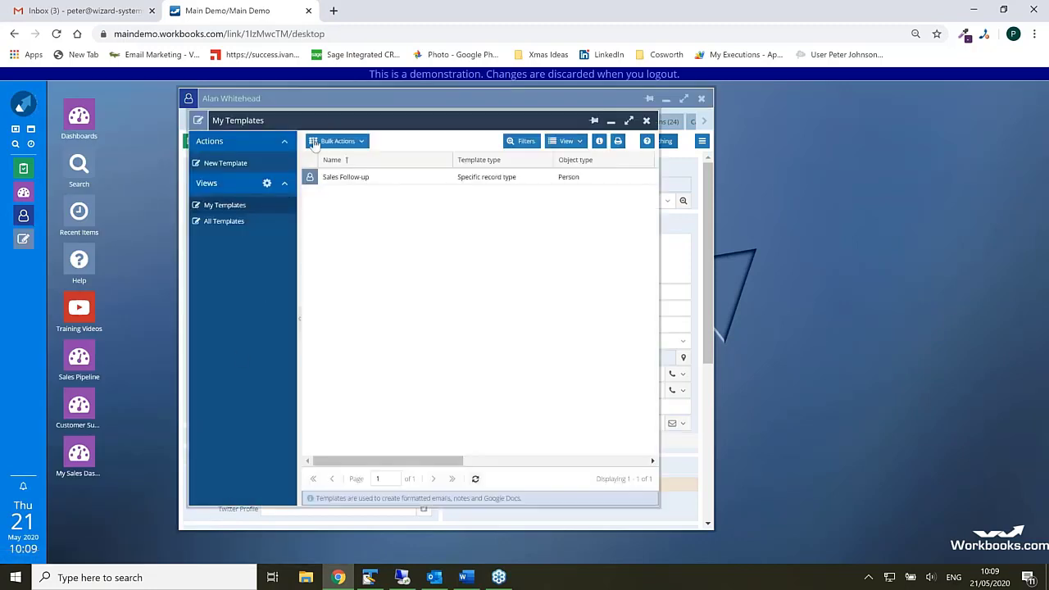
# Step: Create a new blank template for the specific record type People from the templates list
pyautogui.moveTo(331, 119); pyautogui.dragTo(293, 121)
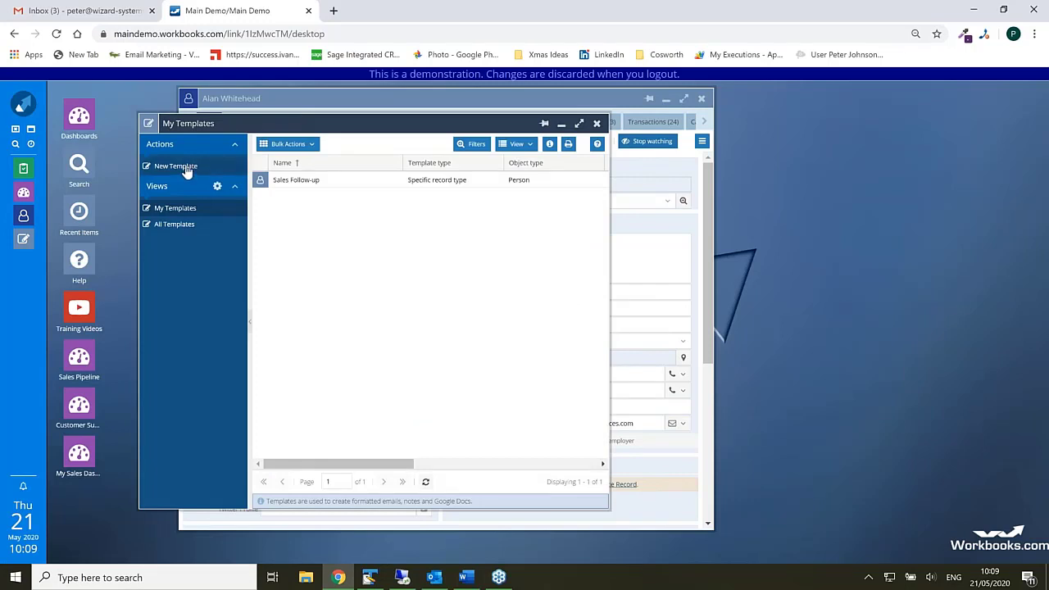
pyautogui.moveTo(233, 129); pyautogui.dragTo(214, 201)
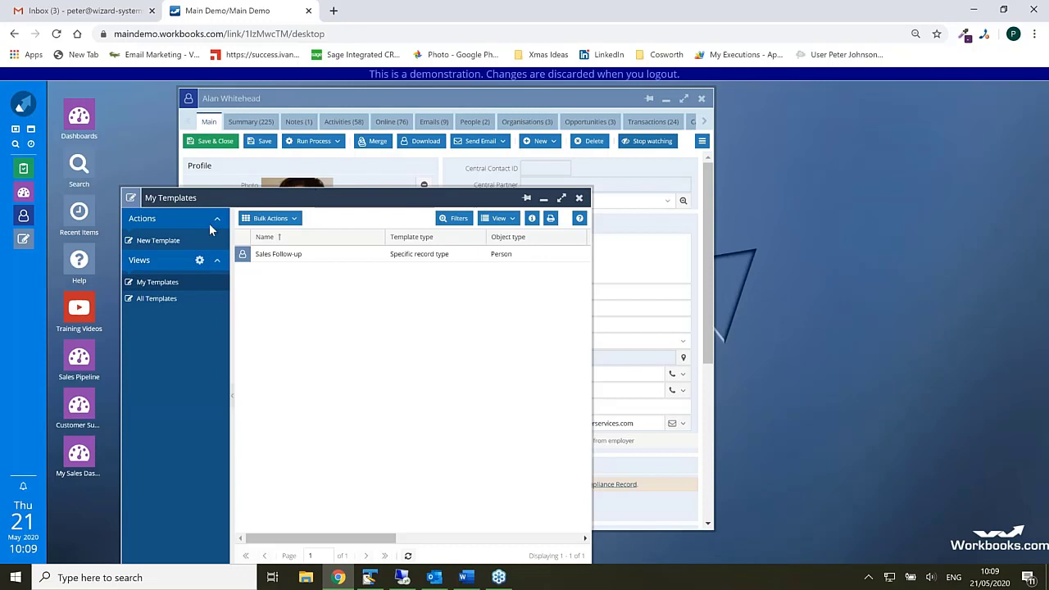
pyautogui.click(160, 240)
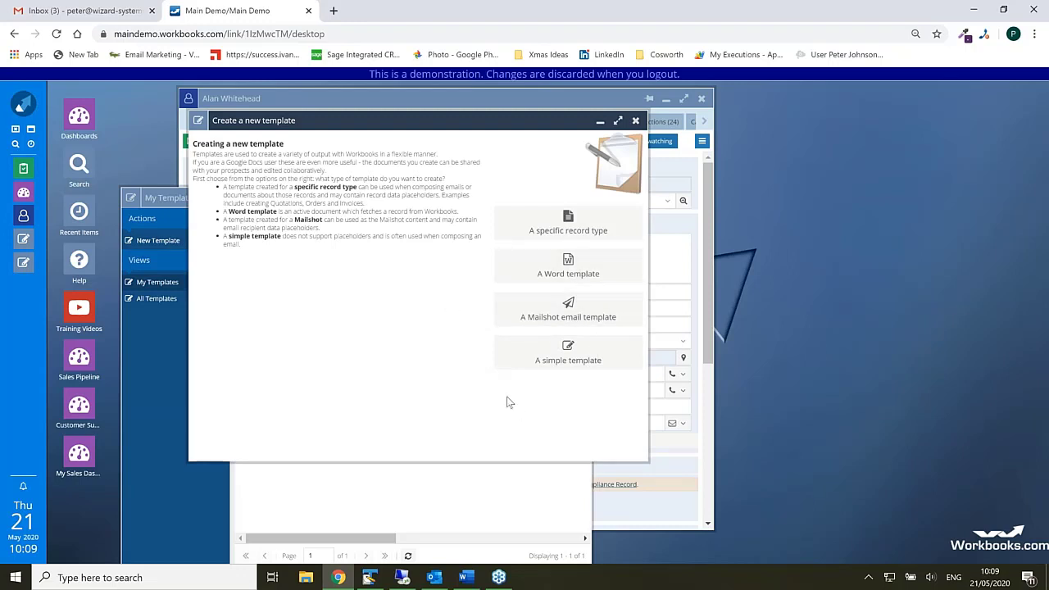
pyautogui.click(541, 230)
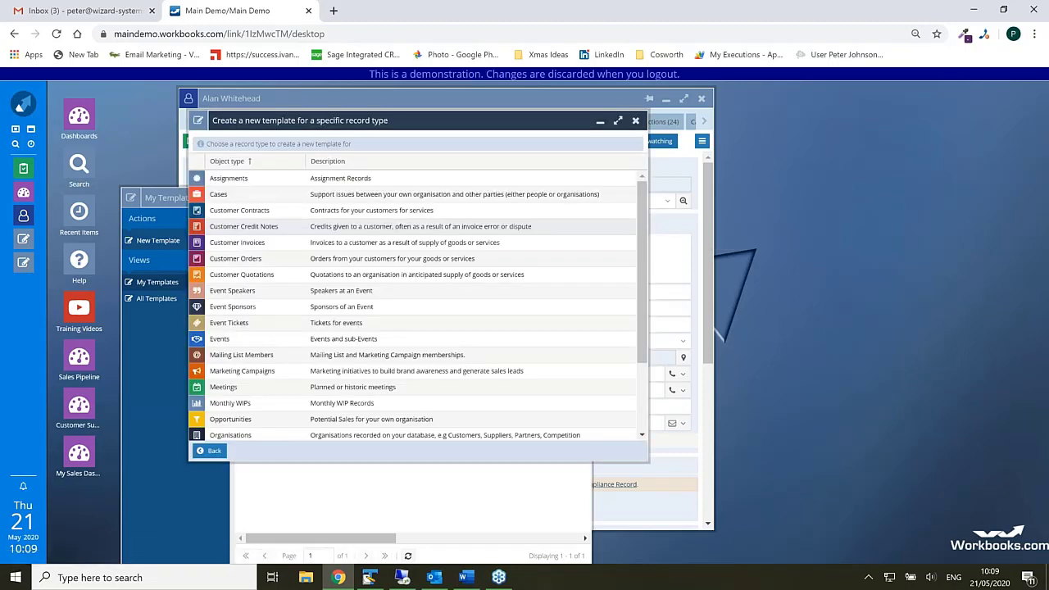
pyautogui.moveTo(639, 230); pyautogui.dragTo(644, 316)
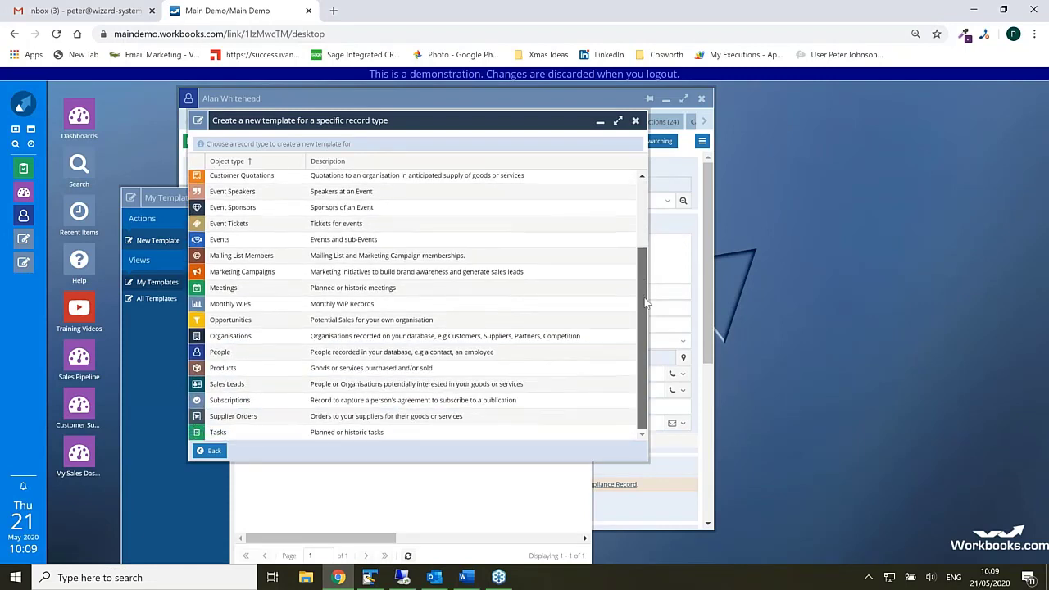
pyautogui.click(227, 355)
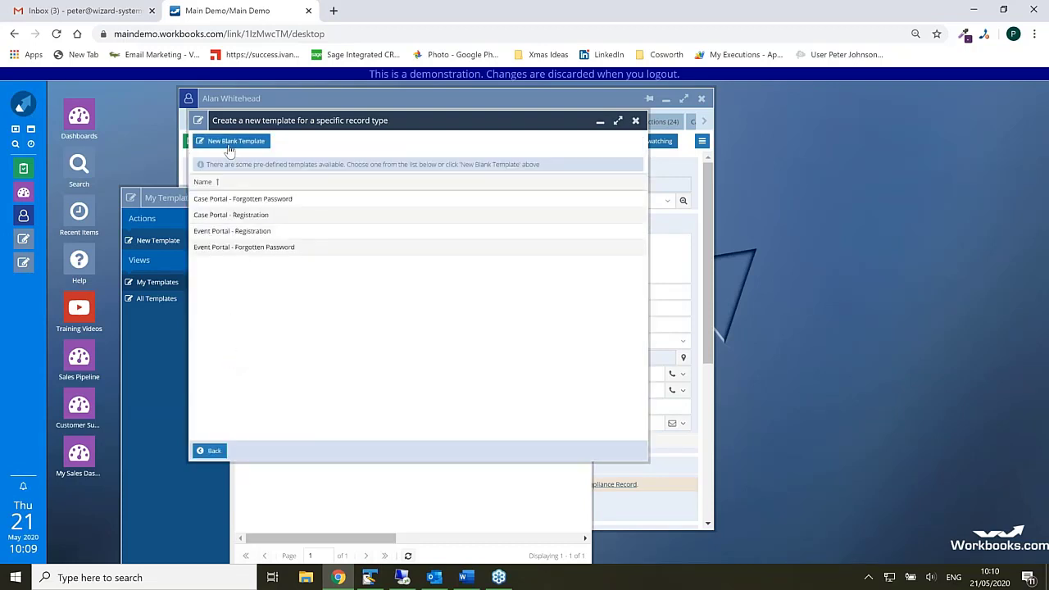
pyautogui.click(230, 145)
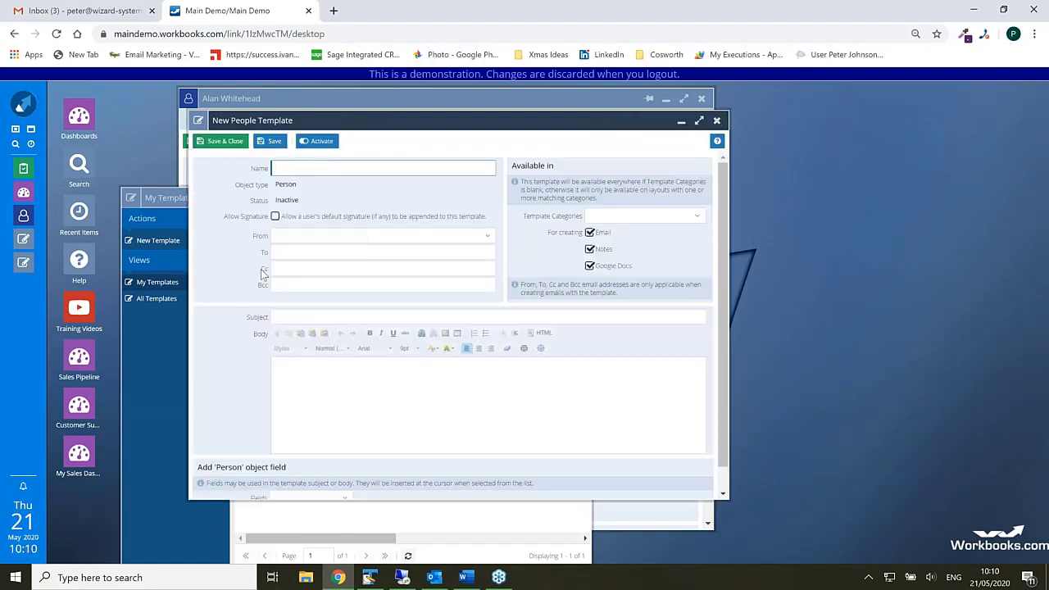
# Step: Name the template "Info about Wizard" and copy the same text into its subject
pyautogui.write('about Wizard')
pyautogui.moveTo(330, 169); pyautogui.dragTo(276, 169)
pyautogui.hotkey('ctrl', 'c')
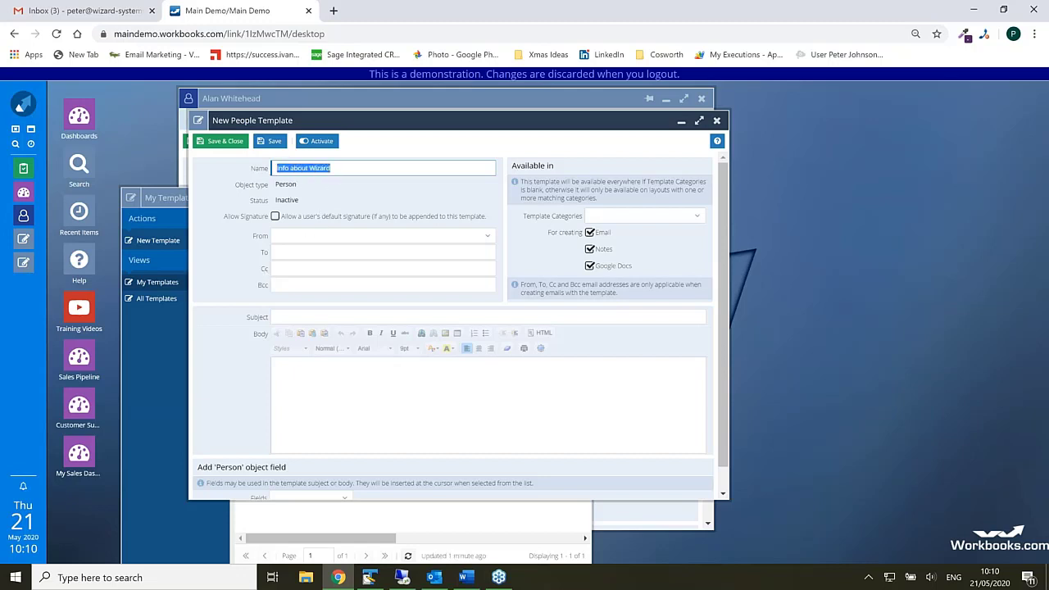
pyautogui.click(305, 316)
pyautogui.hotkey('ctrl', 'v')
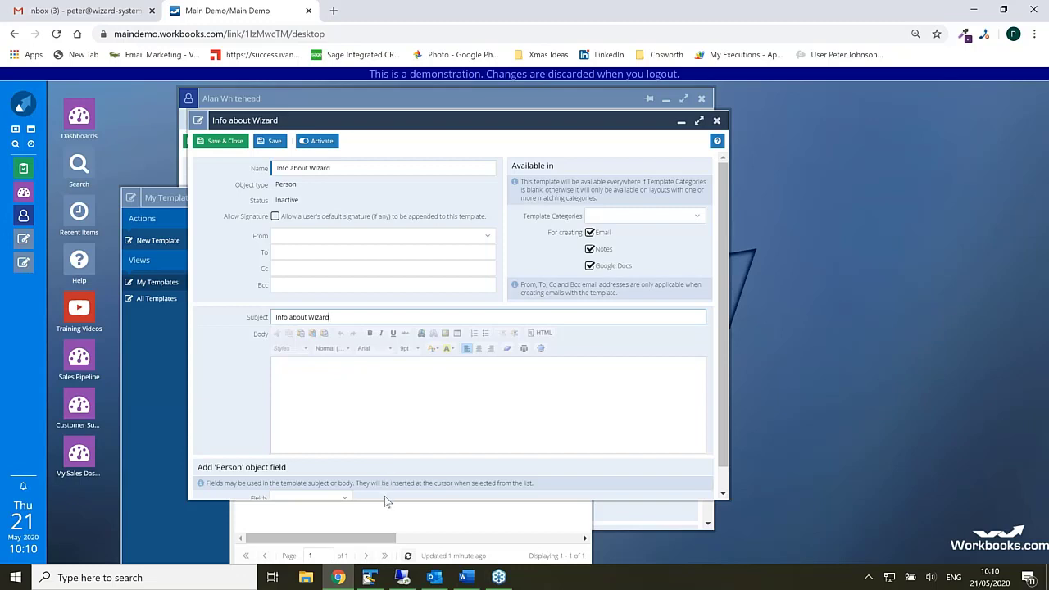
# Step: Copy the Wizard Systems introduction letter from the open Word document into the Workbooks template's body
pyautogui.moveTo(384, 502); pyautogui.dragTo(384, 525)
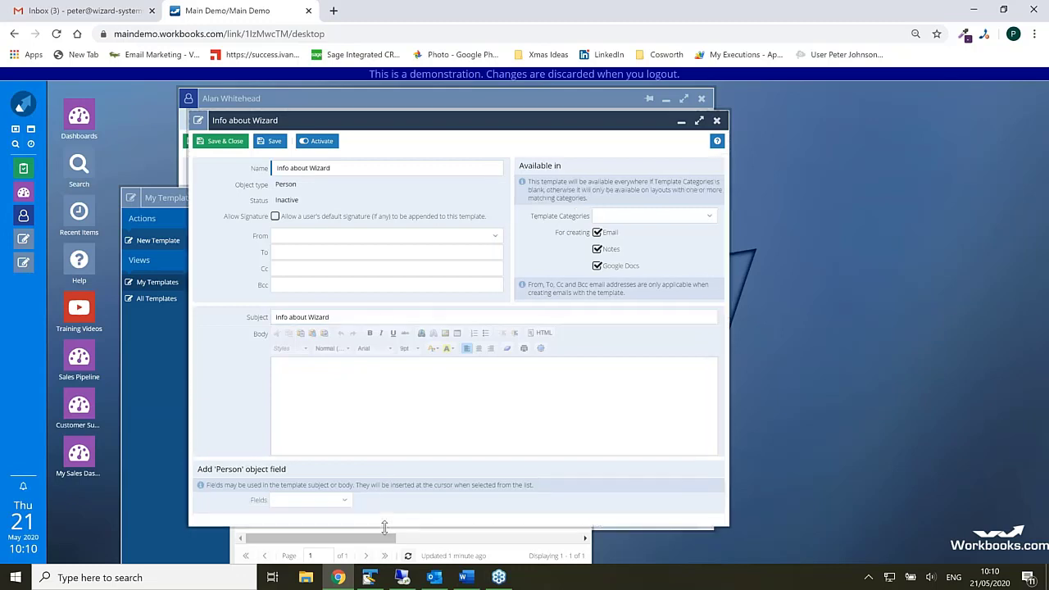
pyautogui.click(320, 418)
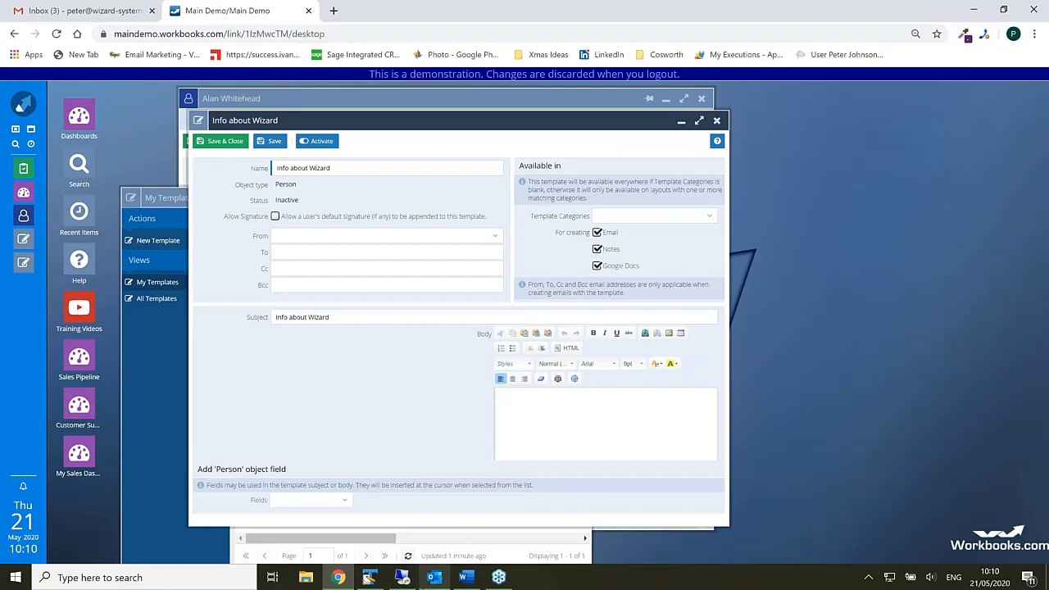
pyautogui.click(369, 576)
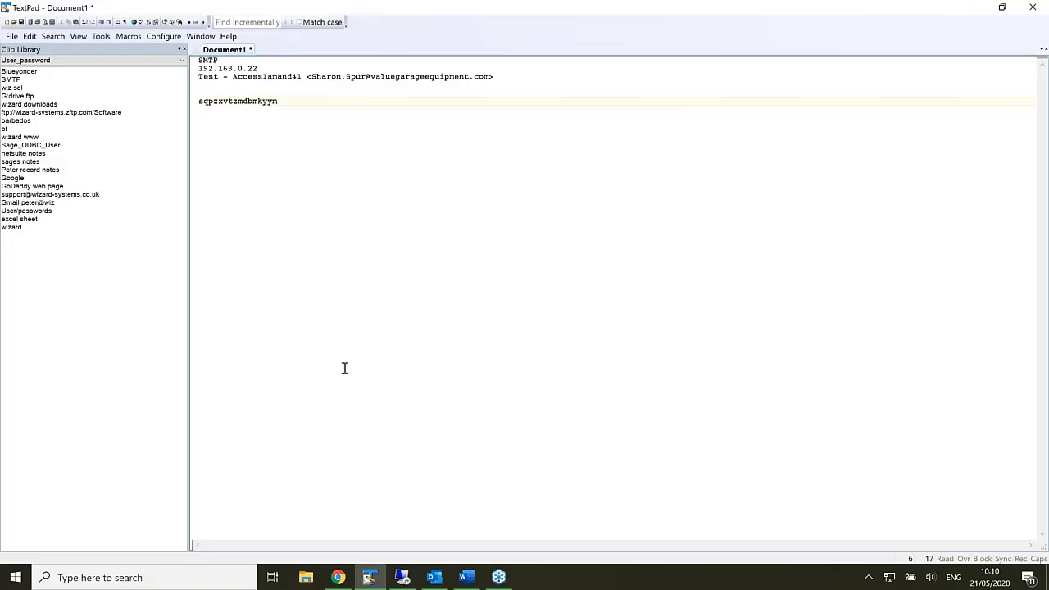
pyautogui.click(465, 577)
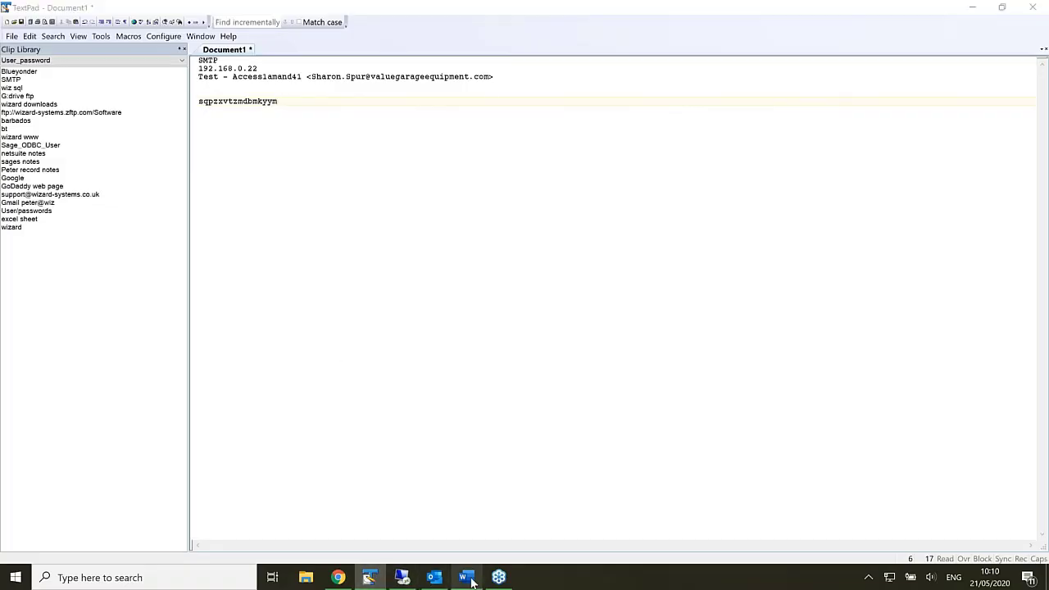
pyautogui.moveTo(321, 259); pyautogui.dragTo(486, 391)
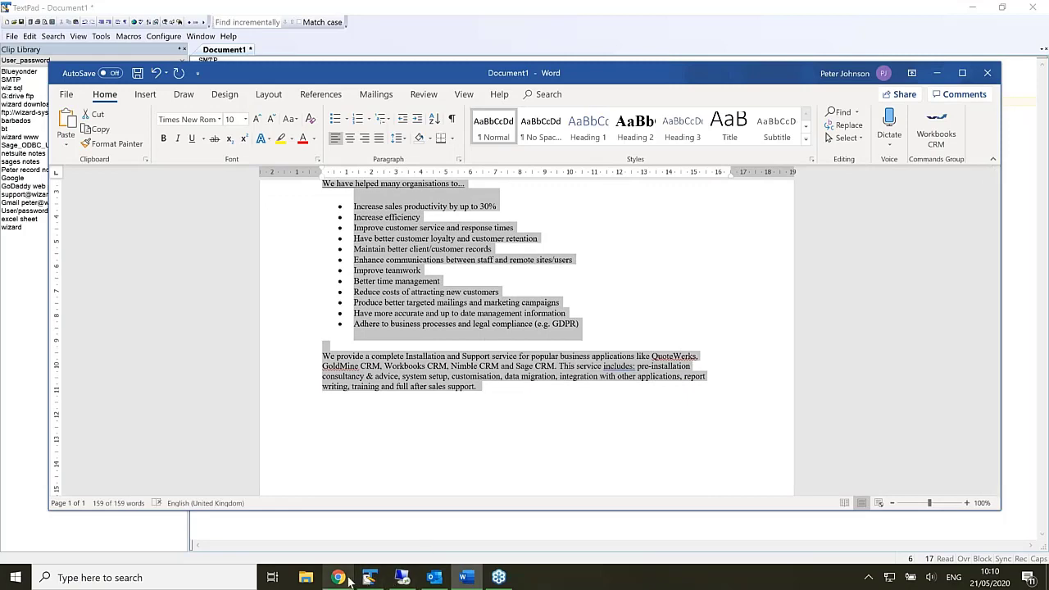
pyautogui.click(339, 516)
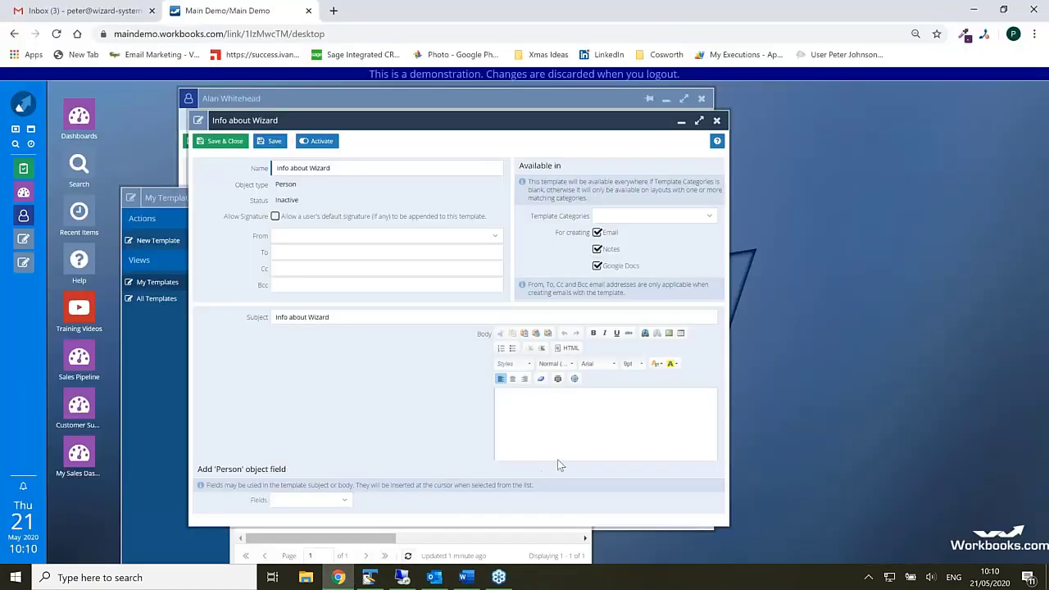
pyautogui.hotkey('ctrl', 'v')
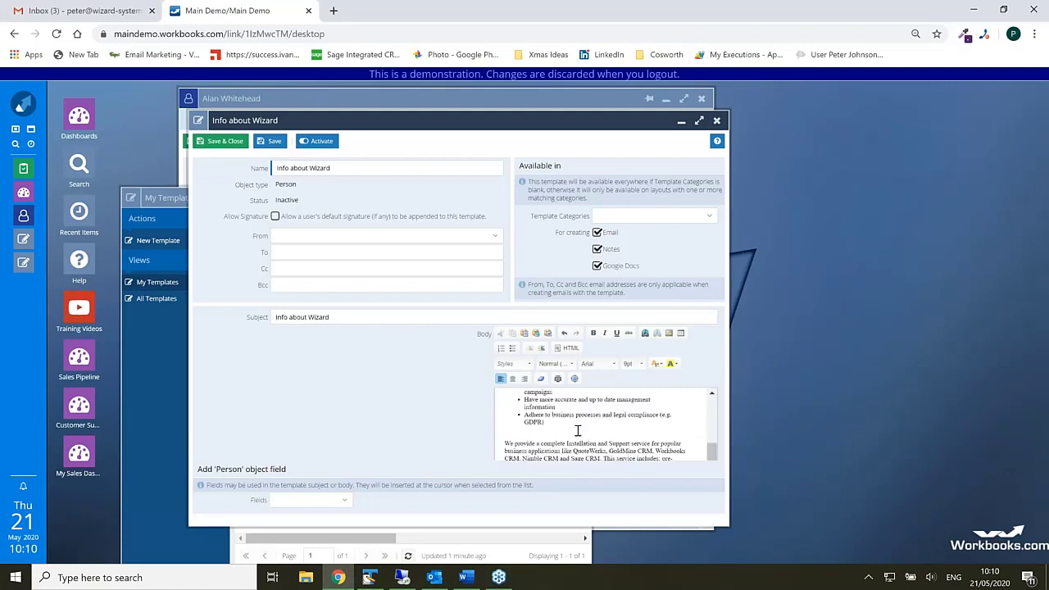
pyautogui.moveTo(714, 453); pyautogui.dragTo(714, 403)
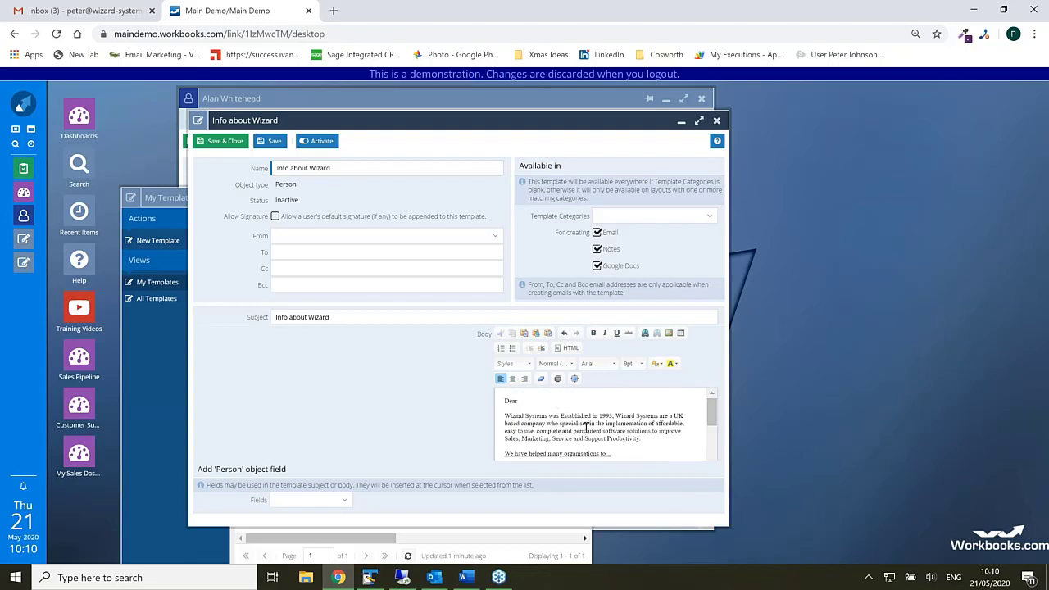
# Step: Insert the person's First Name field after "Dear" in the template body, with the template window maximised
pyautogui.click(699, 123)
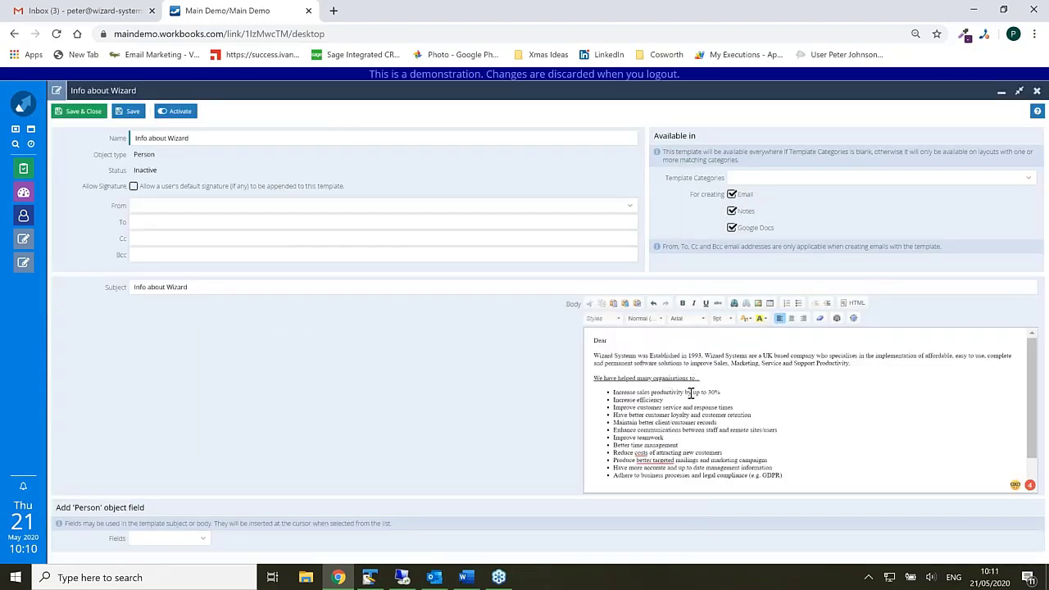
pyautogui.click(609, 342)
pyautogui.click(205, 542)
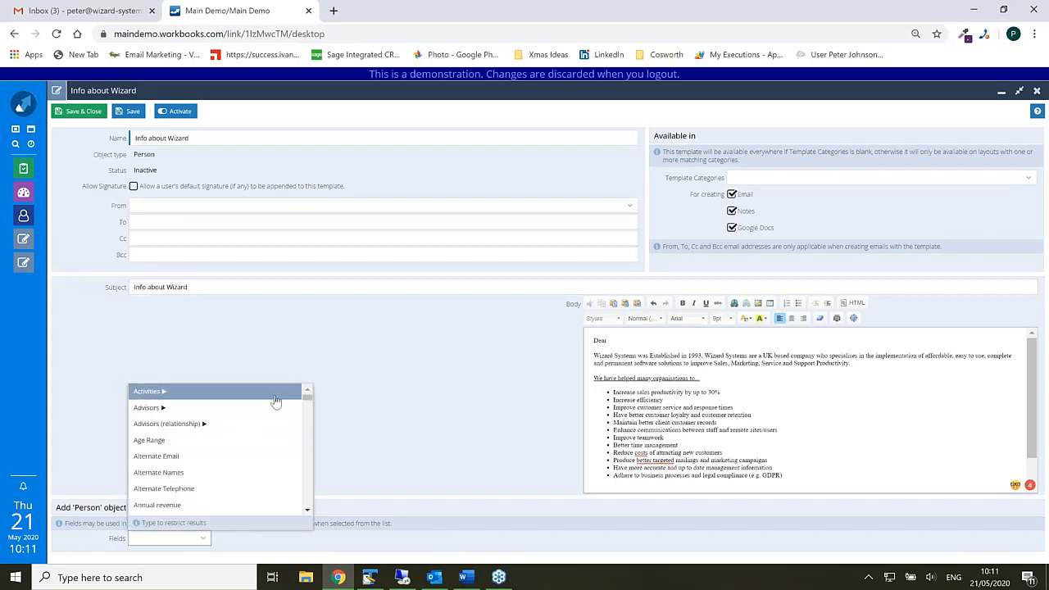
pyautogui.moveTo(308, 400); pyautogui.dragTo(306, 435)
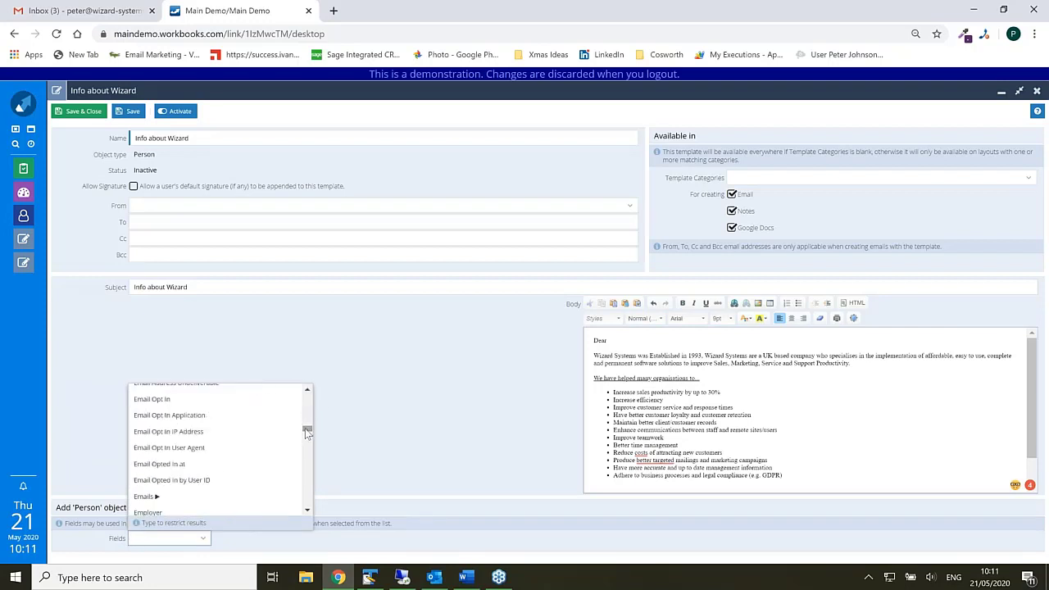
pyautogui.write('First Login Time')
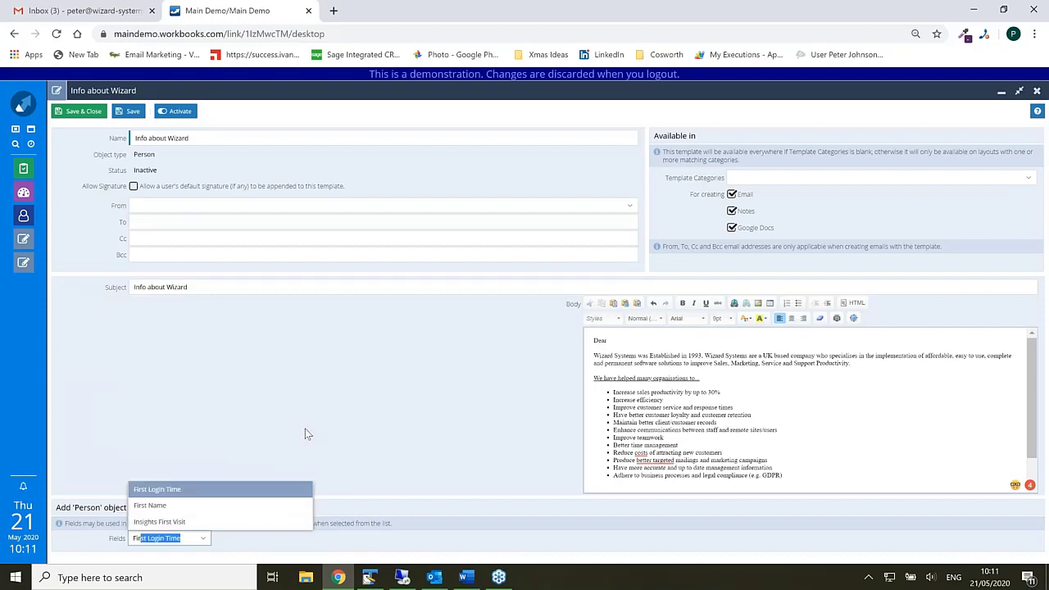
pyautogui.click(166, 506)
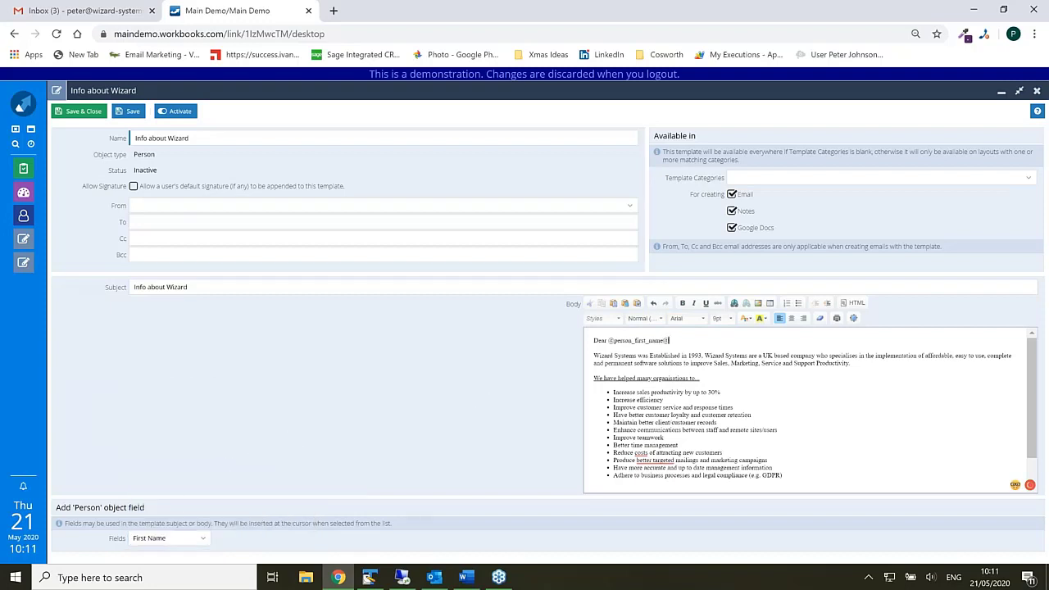
pyautogui.moveTo(607, 339); pyautogui.dragTo(670, 339)
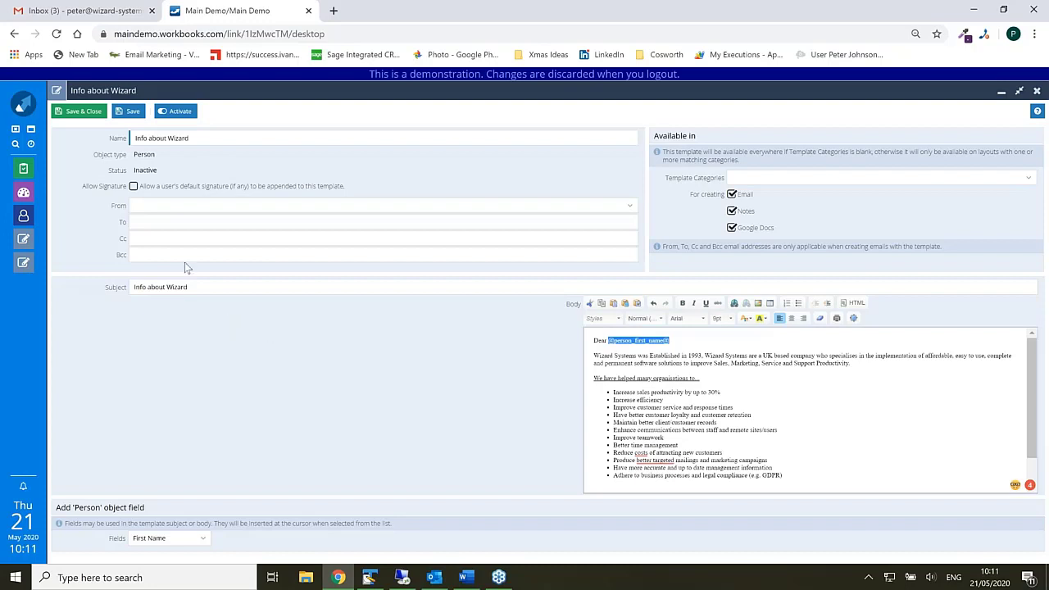
# Step: Allow the user's default signature on the template, then activate and save it and close the templates list
pyautogui.click(133, 187)
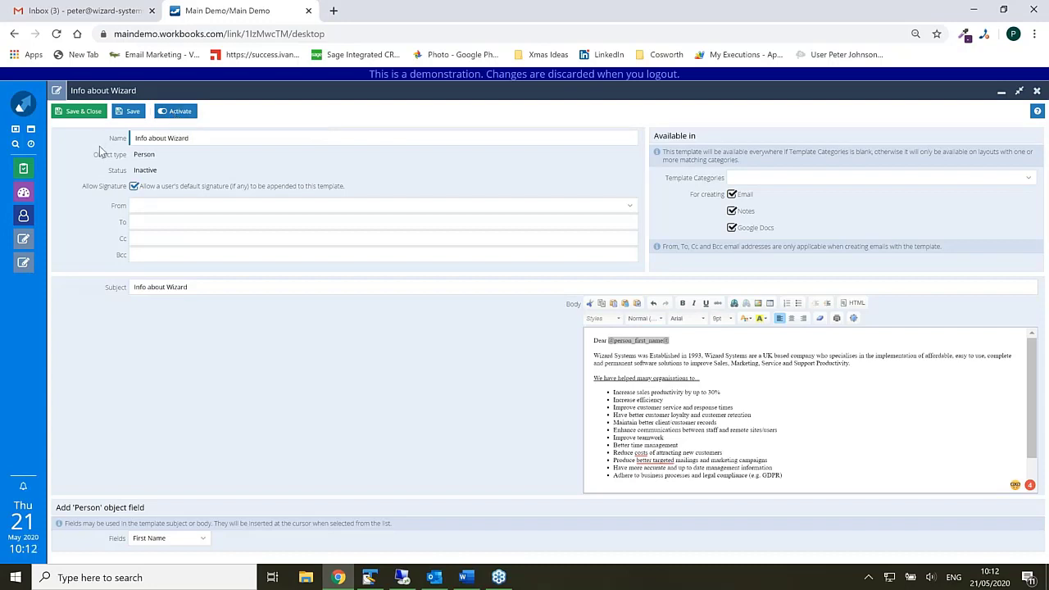
pyautogui.click(176, 113)
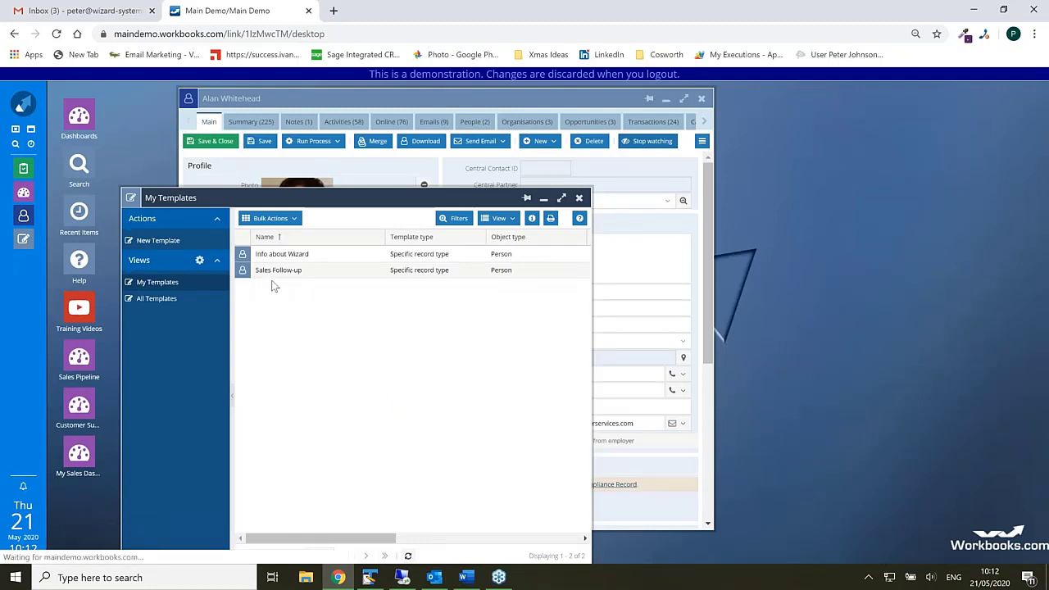
pyautogui.click(578, 199)
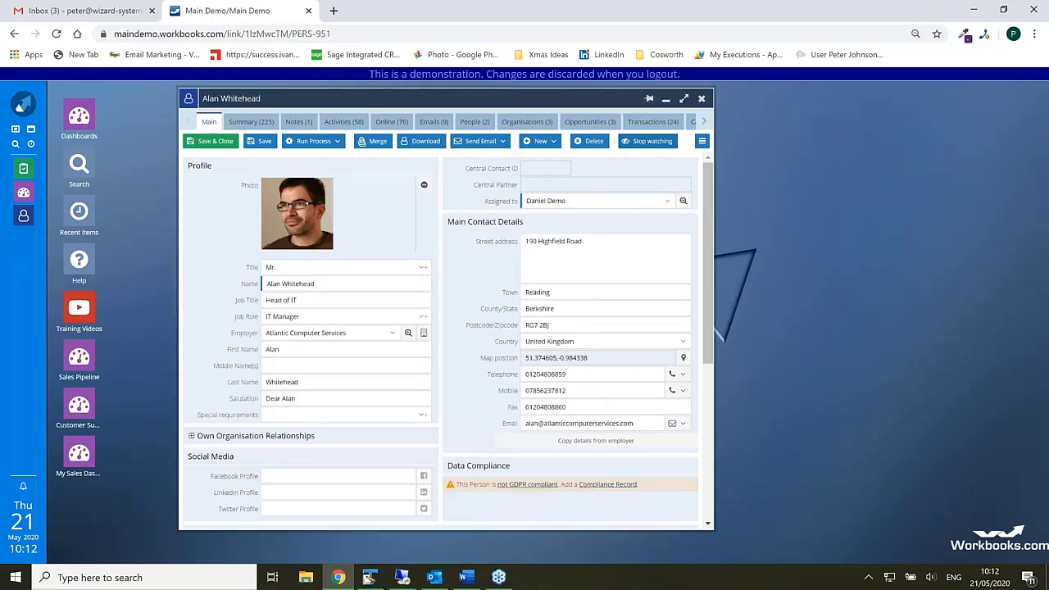
# Step: Save the contact record, start an email to the contact from the "Info about Wizard" template, and discard the draft
pyautogui.click(260, 143)
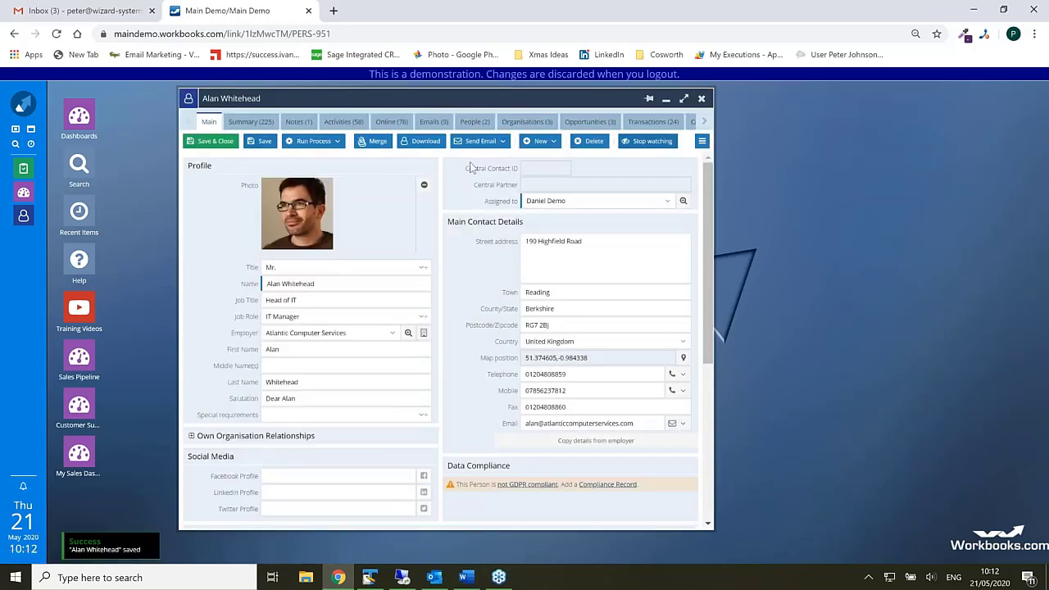
pyautogui.click(497, 143)
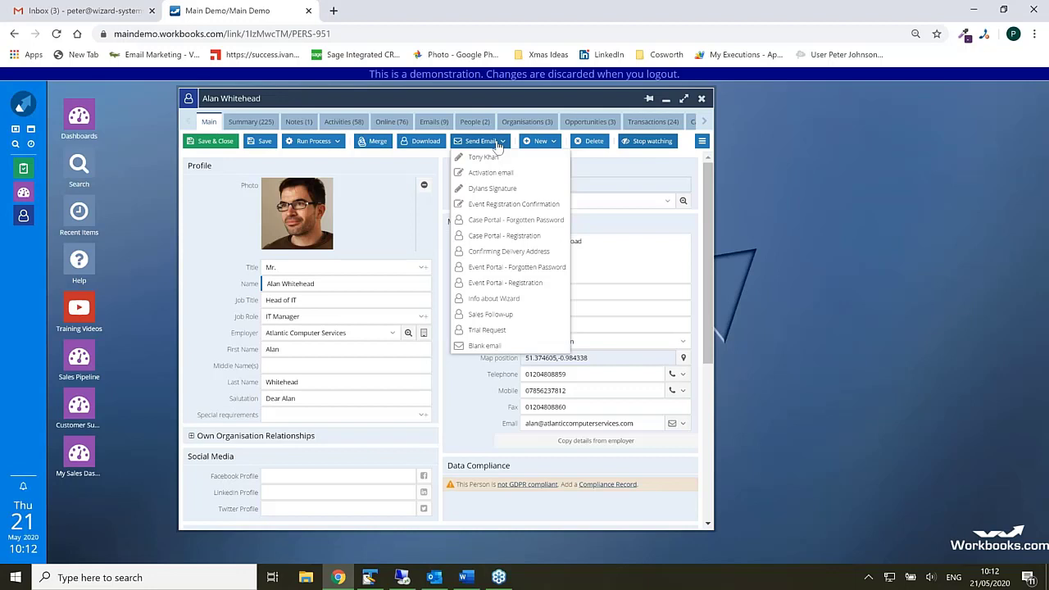
pyautogui.click(493, 299)
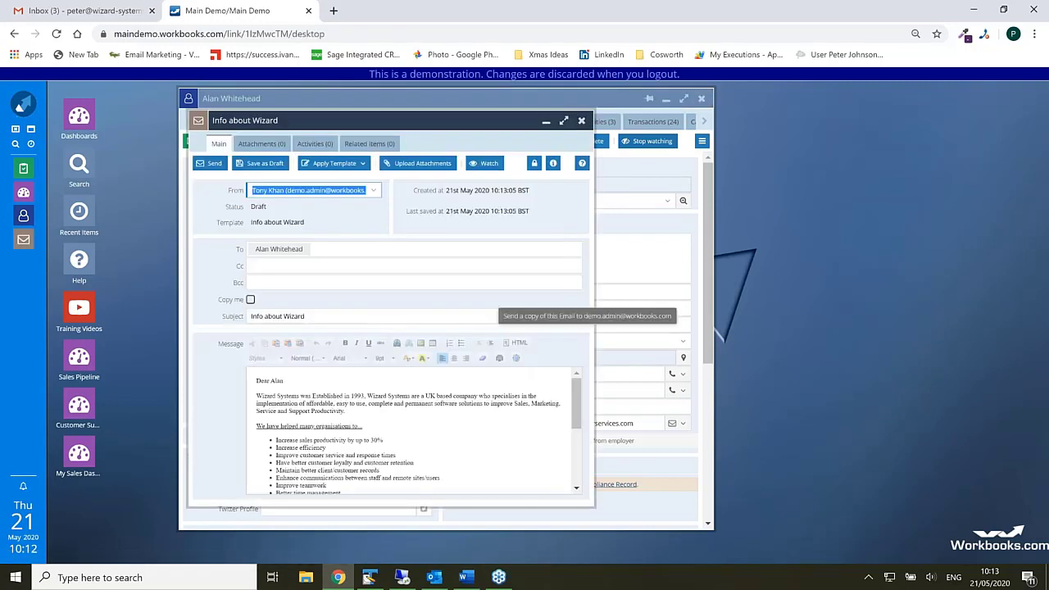
pyautogui.doubleClick(277, 381)
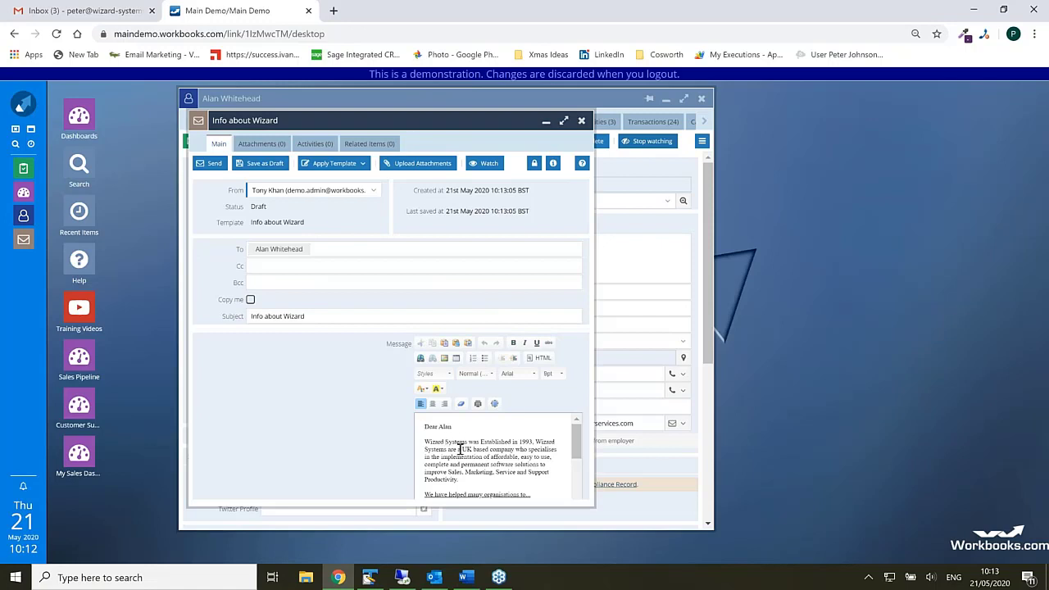
pyautogui.click(581, 122)
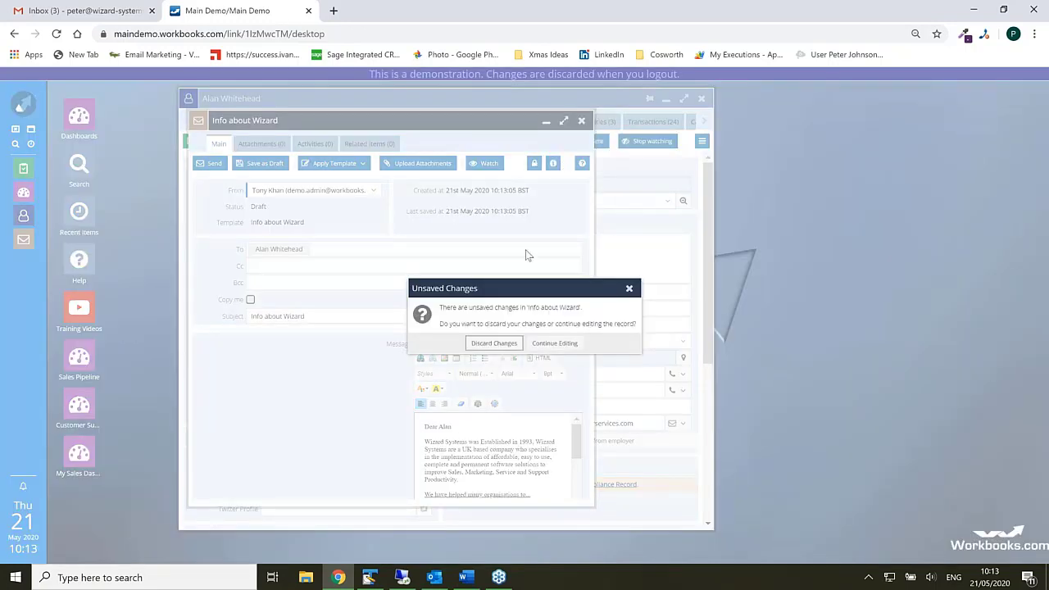
pyautogui.click(494, 343)
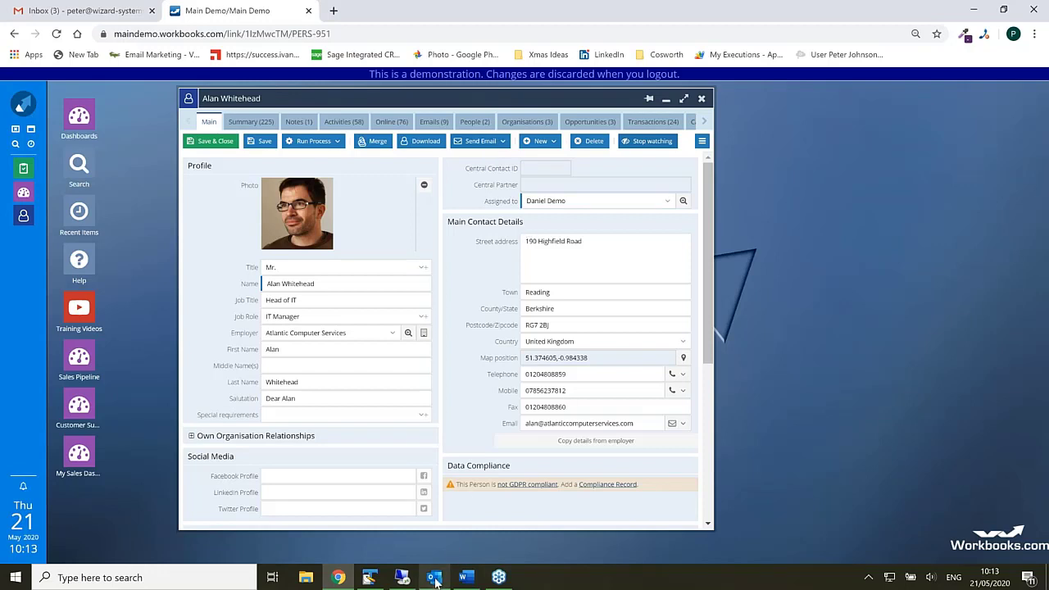
# Step: Create an Email Dropbox address in the Workbooks preferences and highlight the full address
pyautogui.moveTo(436, 579)
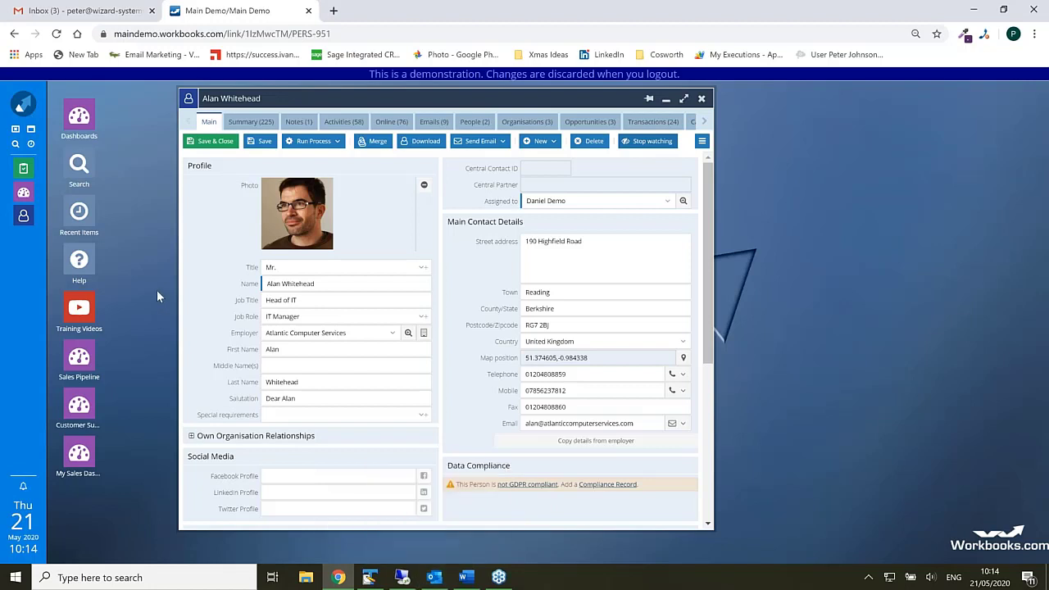
pyautogui.click(22, 109)
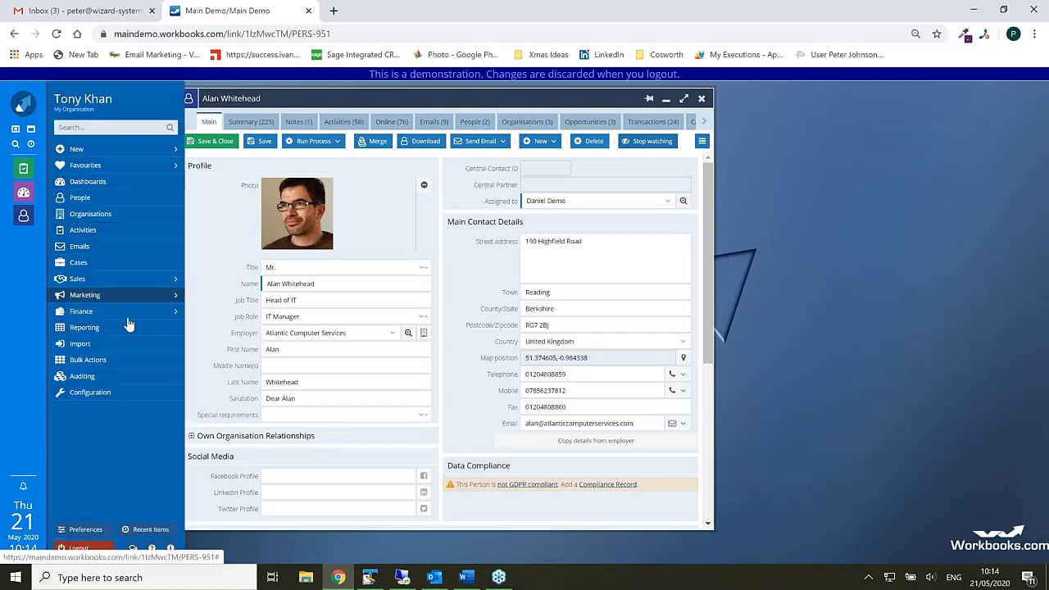
pyautogui.click(82, 531)
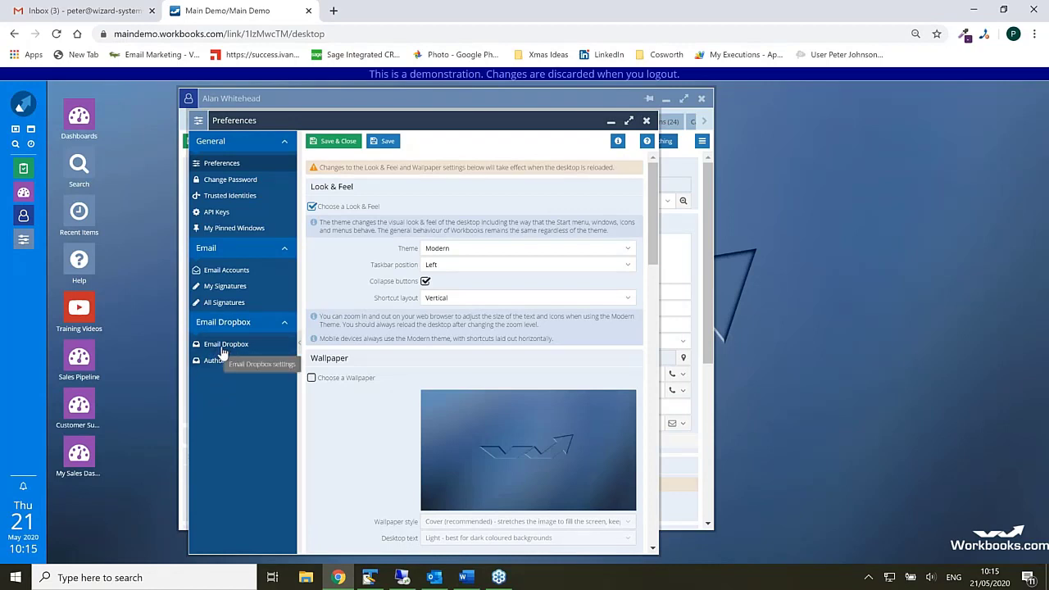
pyautogui.click(223, 350)
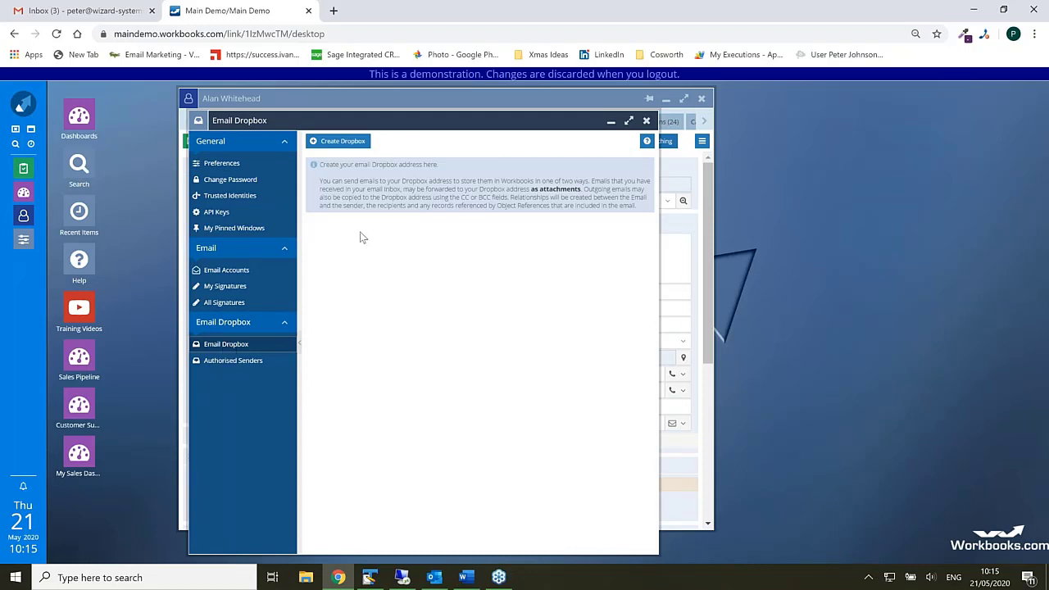
pyautogui.click(336, 144)
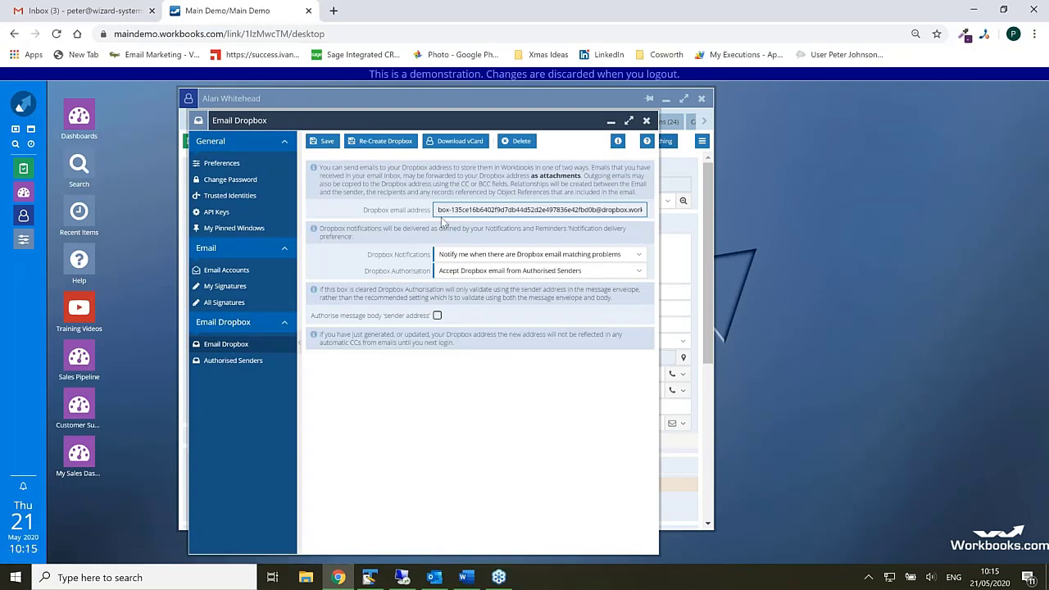
pyautogui.moveTo(439, 211); pyautogui.dragTo(645, 209)
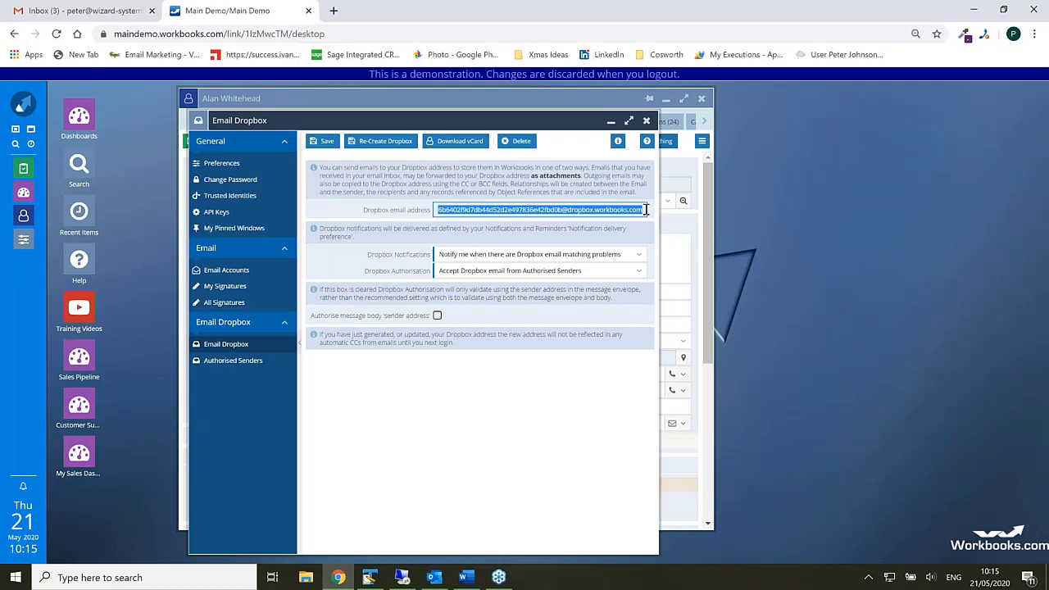
# Step: Download the Dropbox vCard and save it as the "Workbooks Dropbox" contact in Outlook
pyautogui.click(461, 145)
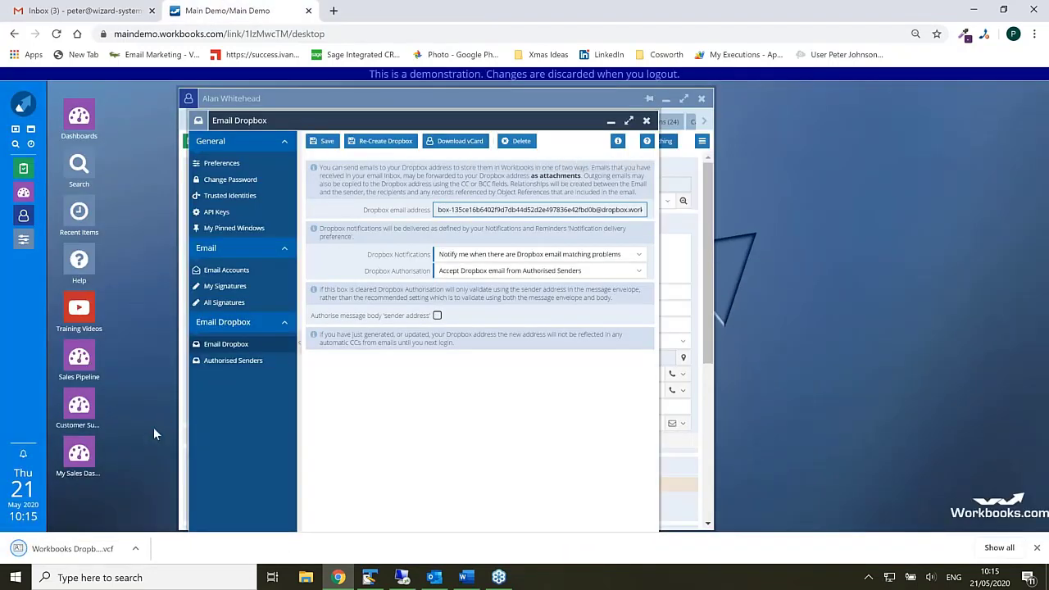
pyautogui.click(75, 551)
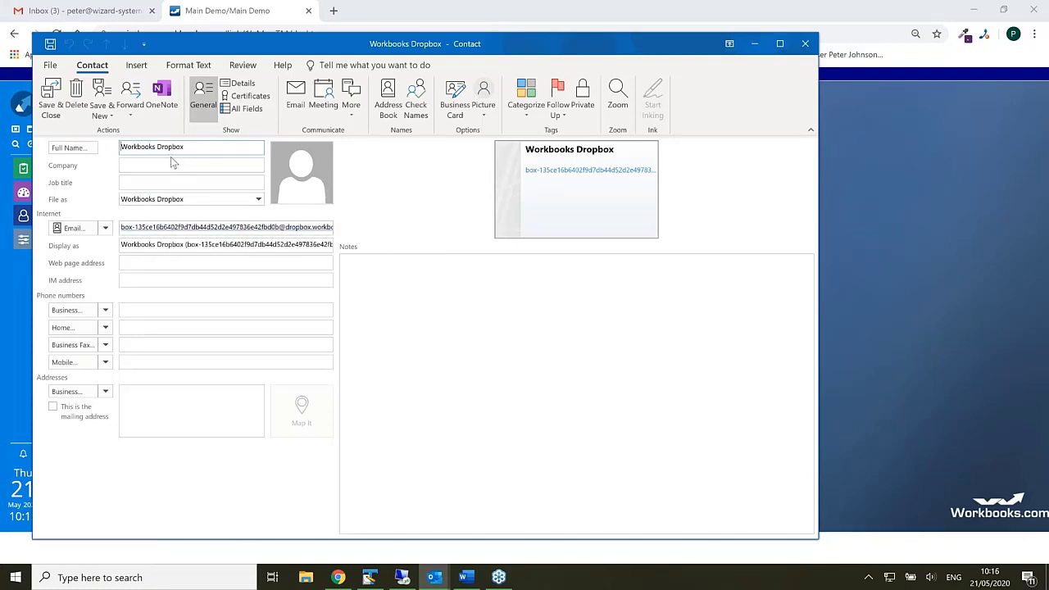
pyautogui.click(50, 98)
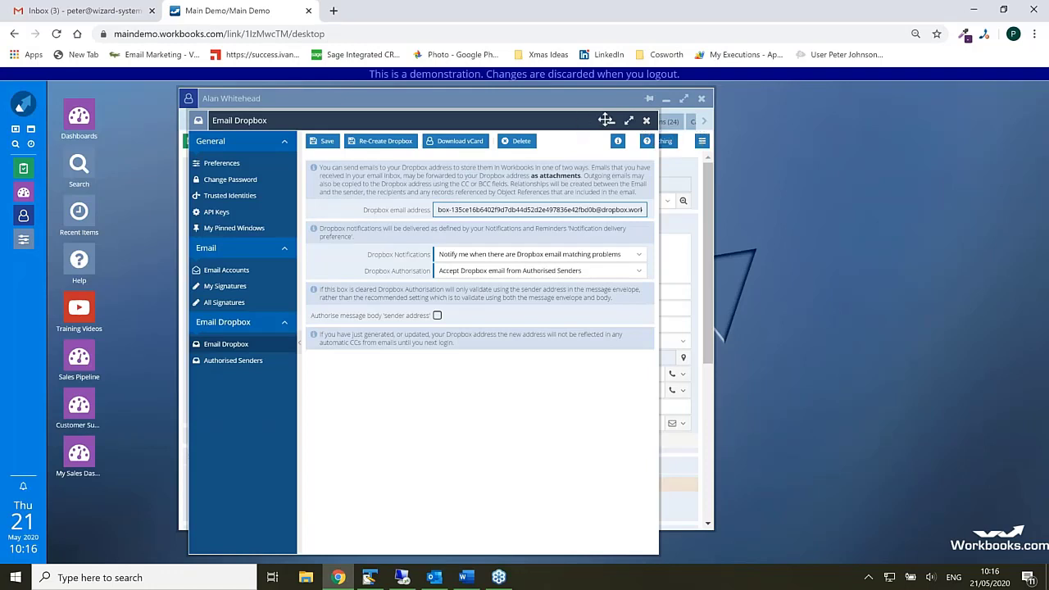
# Step: Review the Dropbox authorised senders list and close the preferences and the contact record
pyautogui.click(646, 122)
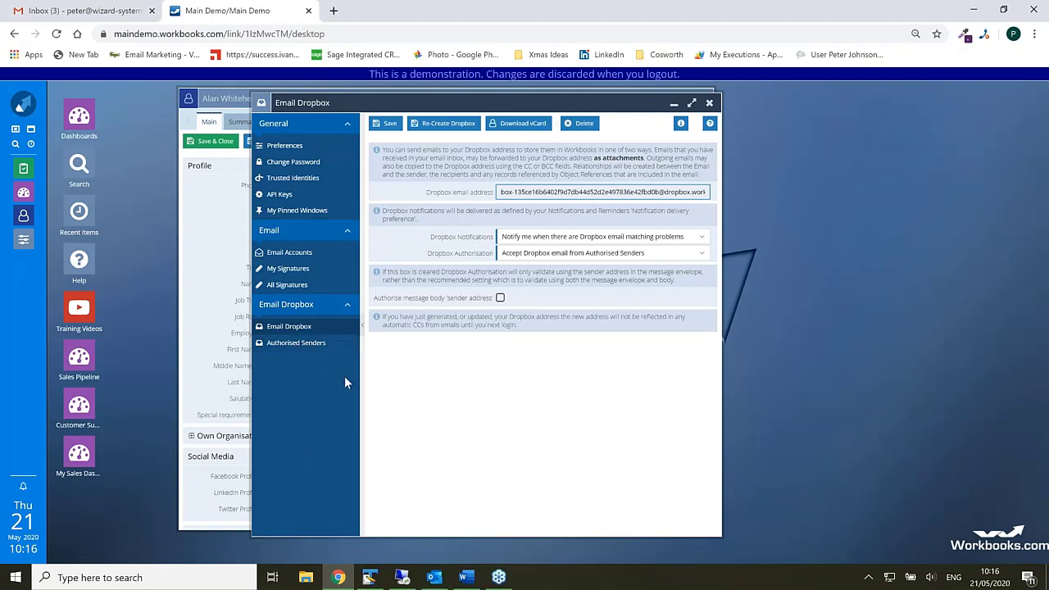
pyautogui.click(293, 344)
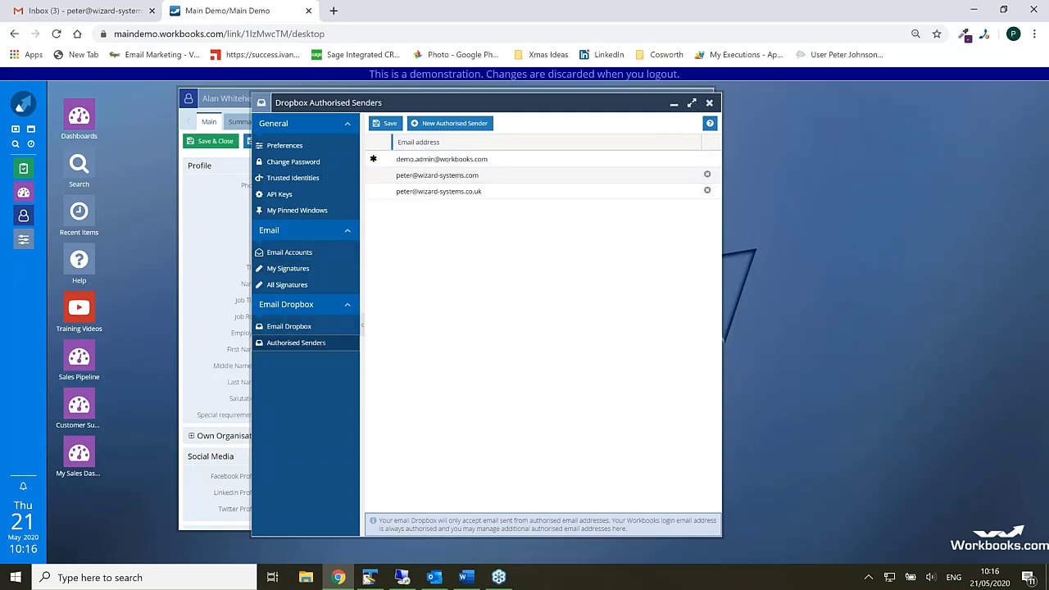
pyautogui.click(710, 103)
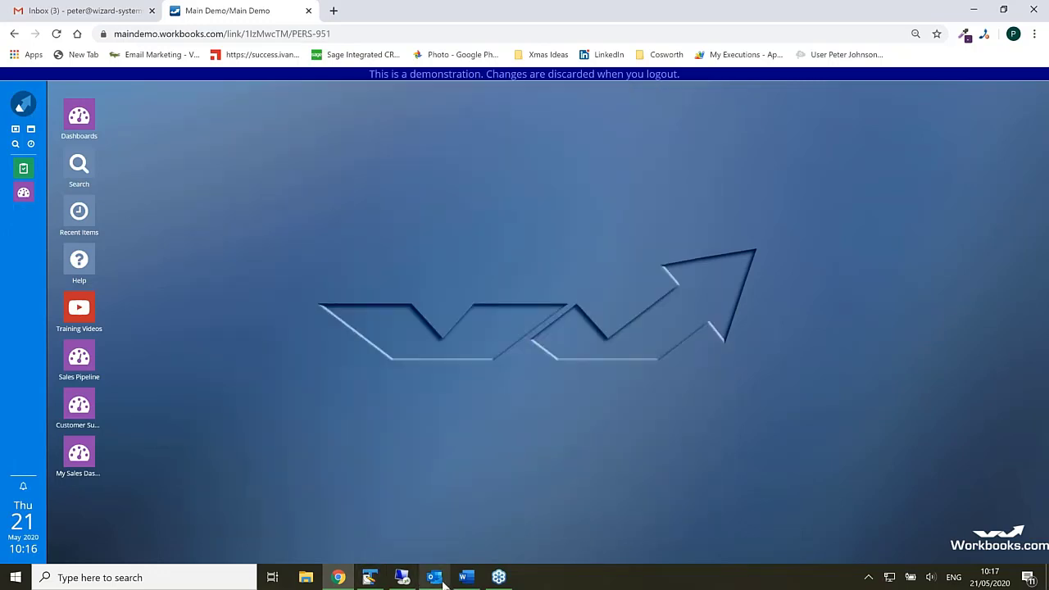
# Step: Switch to Outlook, open the "Tyre Changers from £815 +vat!" message and start forwarding it without downloading external content
pyautogui.click(434, 577)
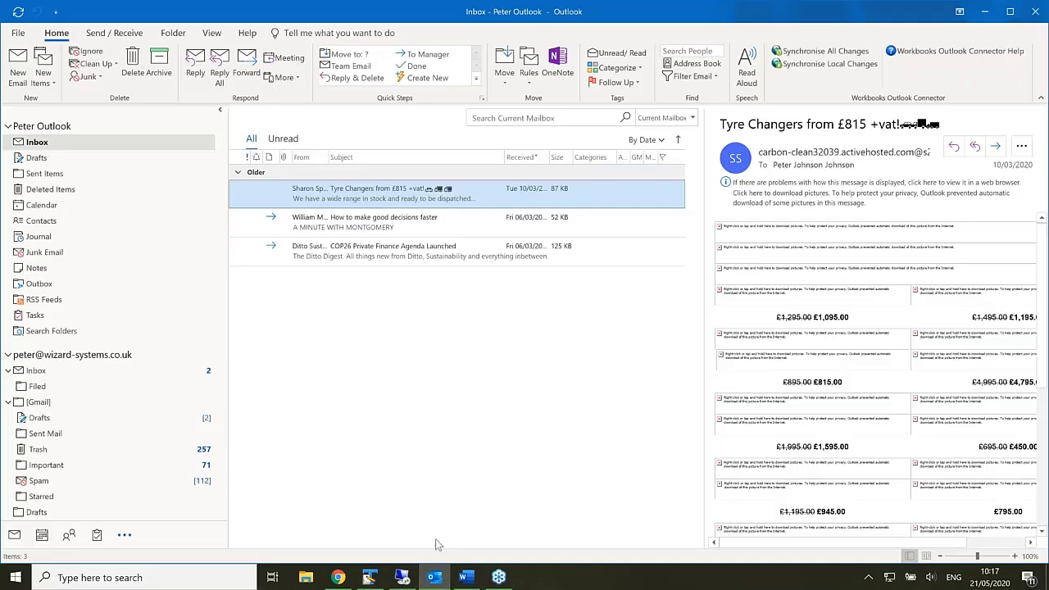
pyautogui.doubleClick(322, 200)
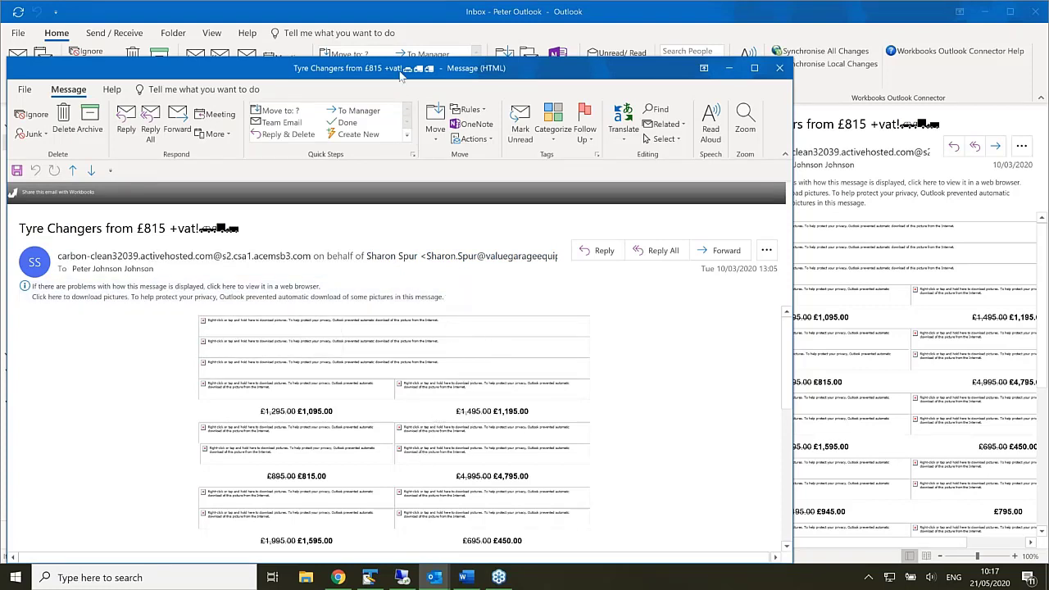
pyautogui.moveTo(299, 67); pyautogui.dragTo(309, 45)
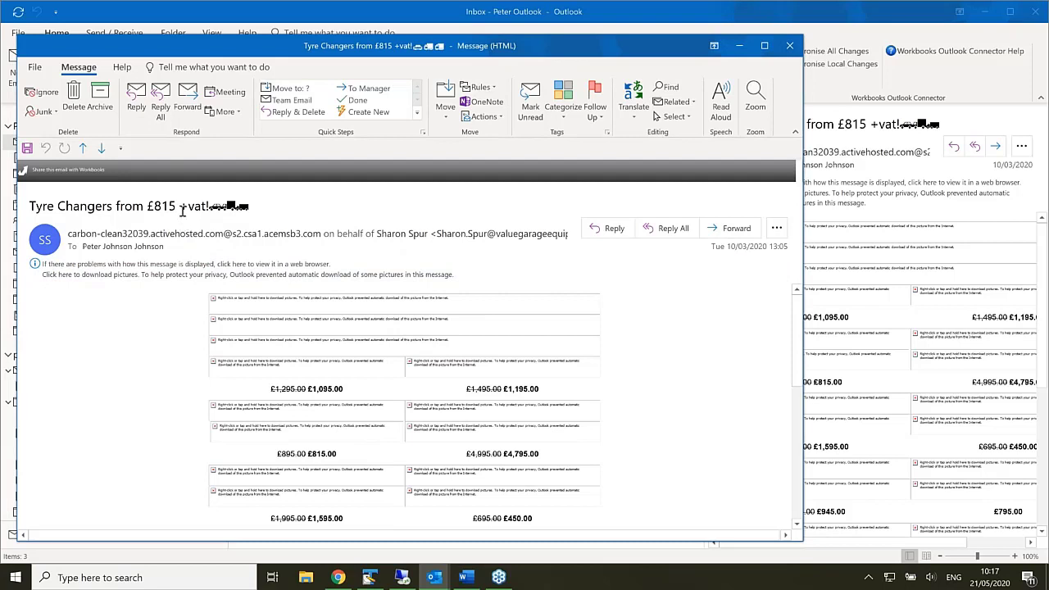
pyautogui.click(190, 104)
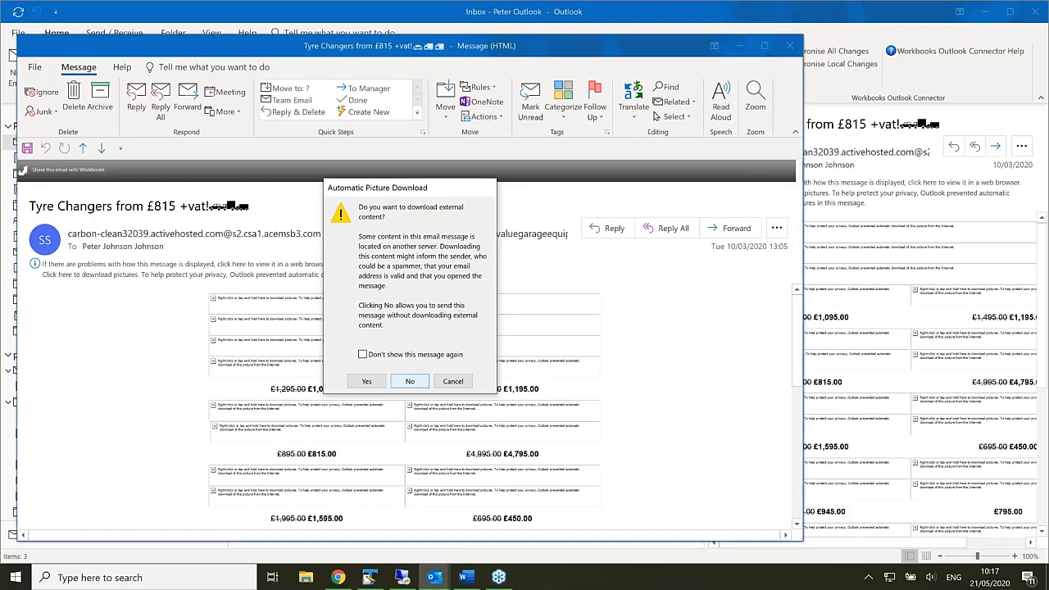
pyautogui.click(410, 382)
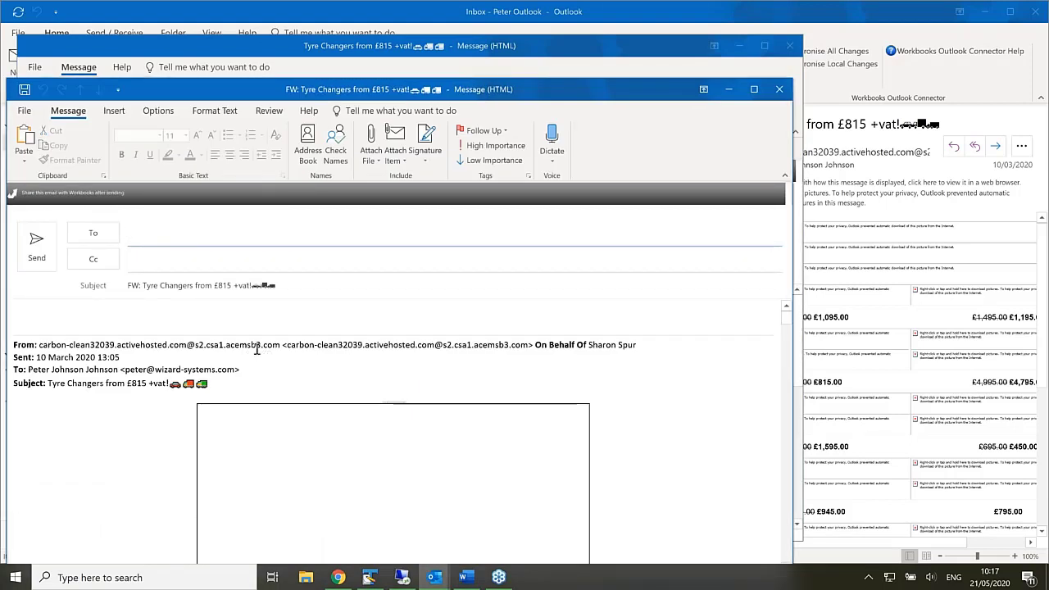
# Step: Address the forward to the Workbooks Dropbox contact from the address book, send it and close the original message
pyautogui.click(95, 235)
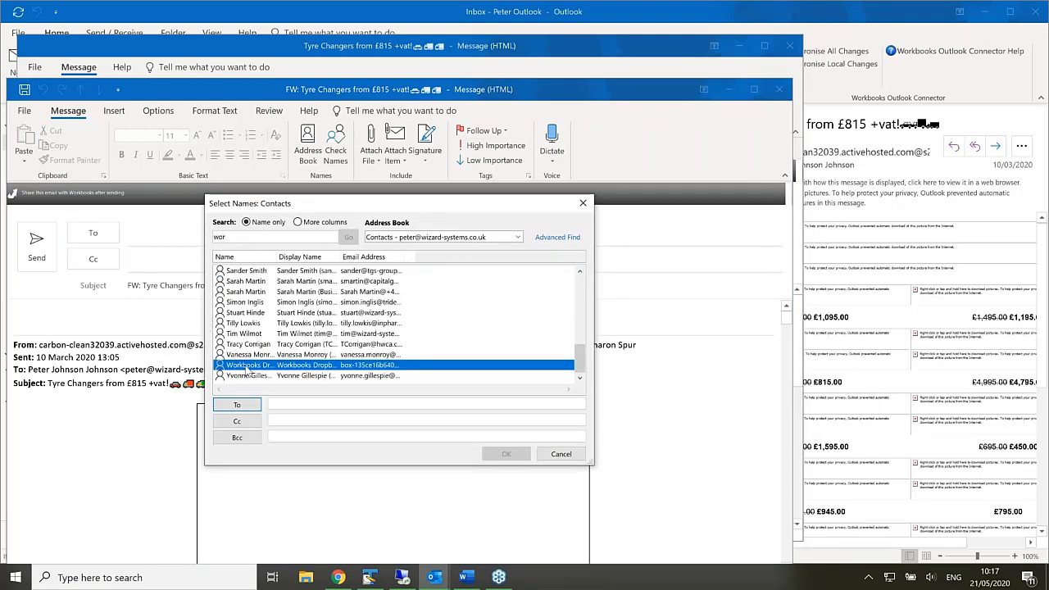
pyautogui.click(237, 405)
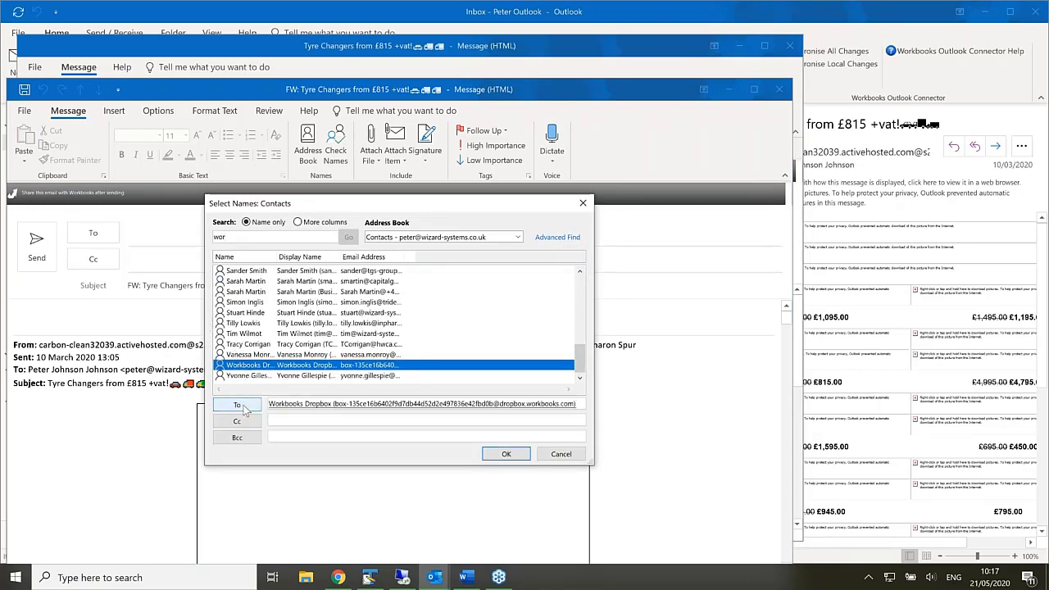
pyautogui.click(506, 455)
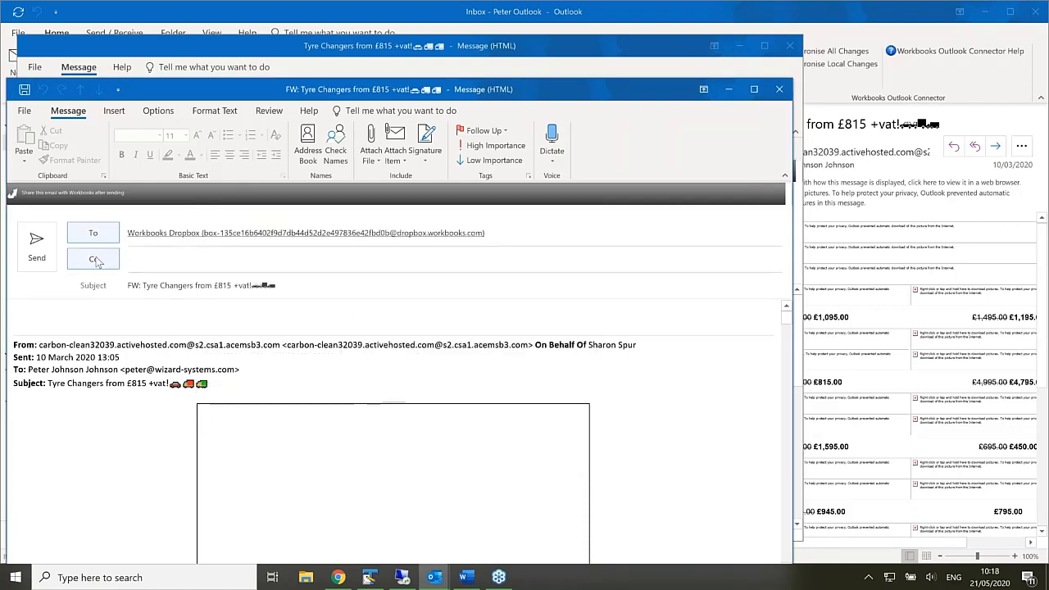
pyautogui.click(36, 246)
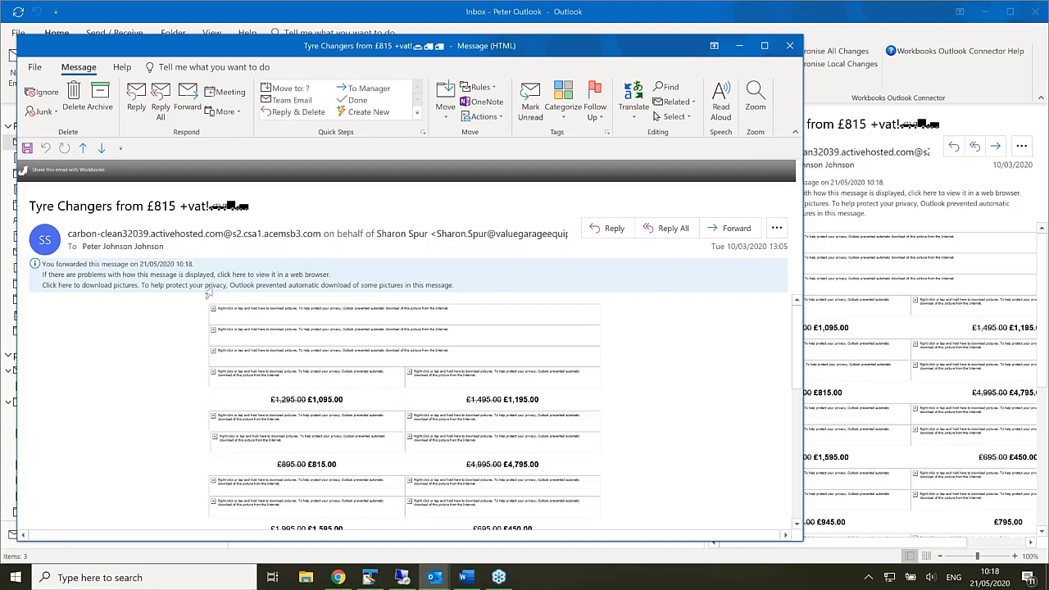
pyautogui.click(791, 47)
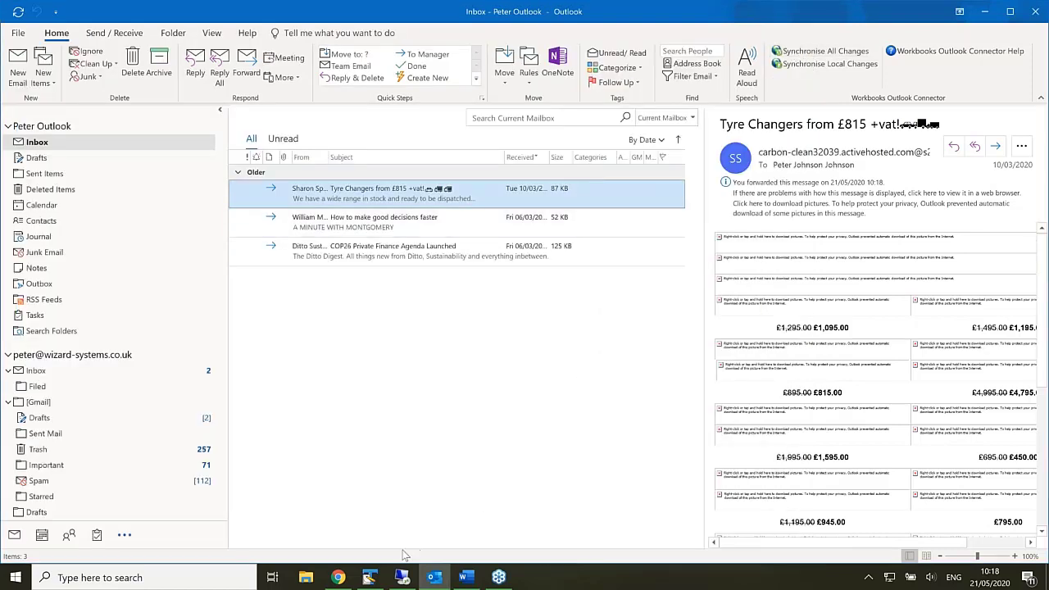
# Step: Switch back to Workbooks and open the forwarded "Tyre Changers" message from the My Emails list
pyautogui.moveTo(344, 579)
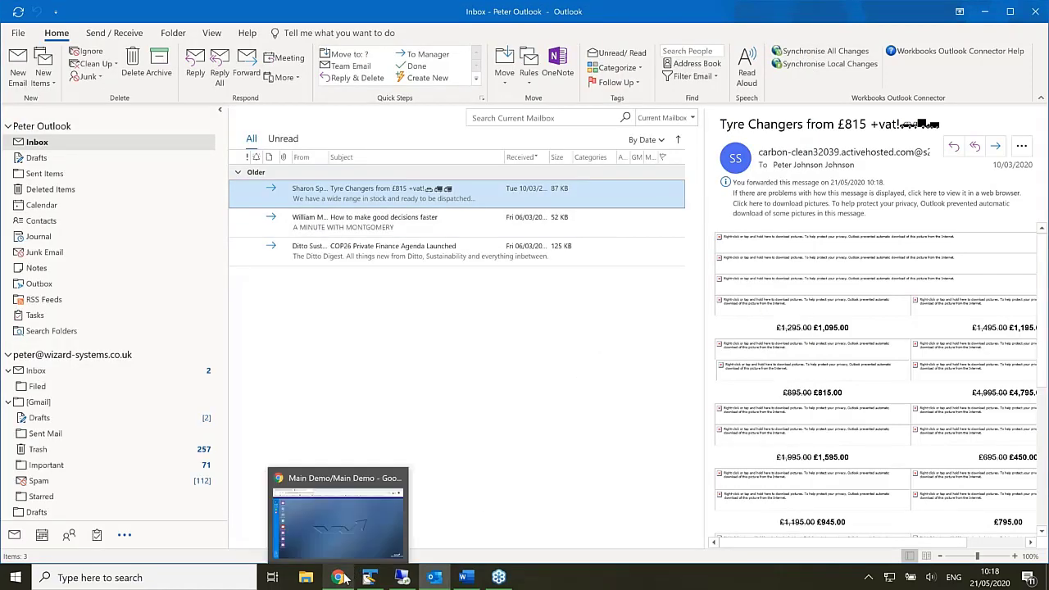
pyautogui.click(339, 515)
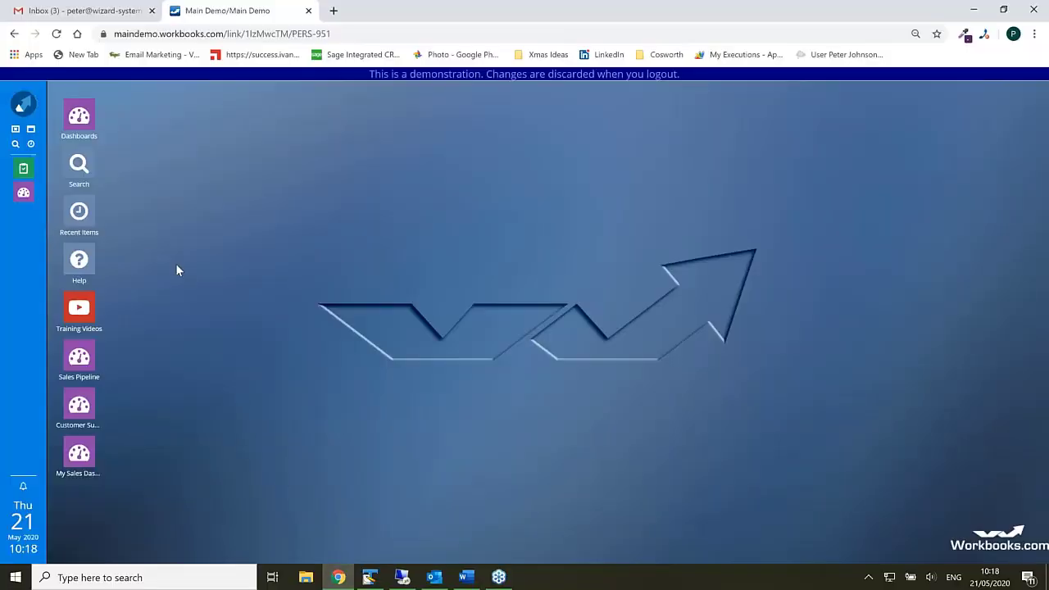
pyautogui.click(22, 106)
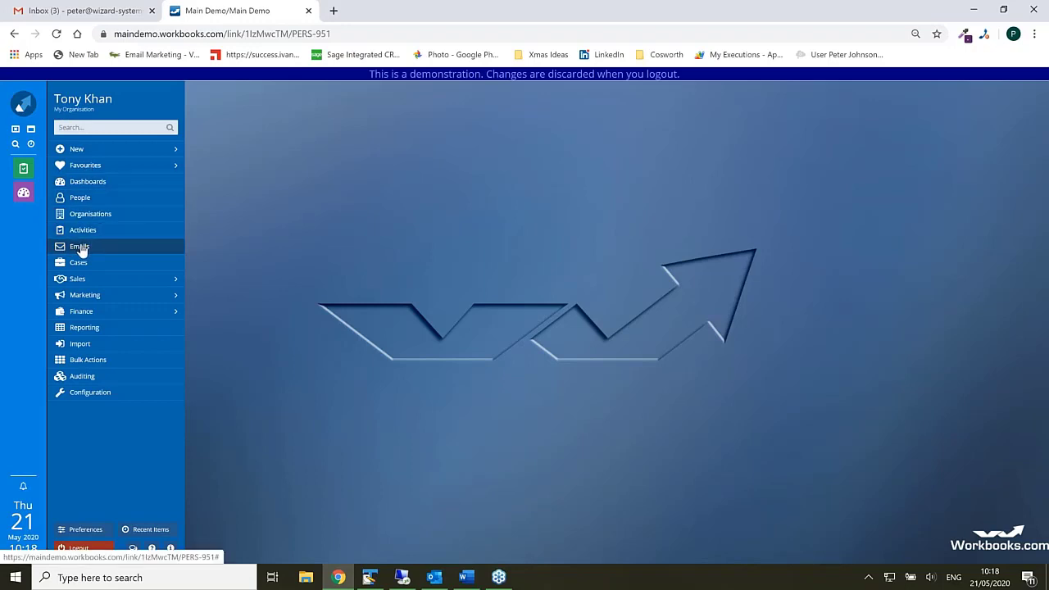
pyautogui.click(80, 246)
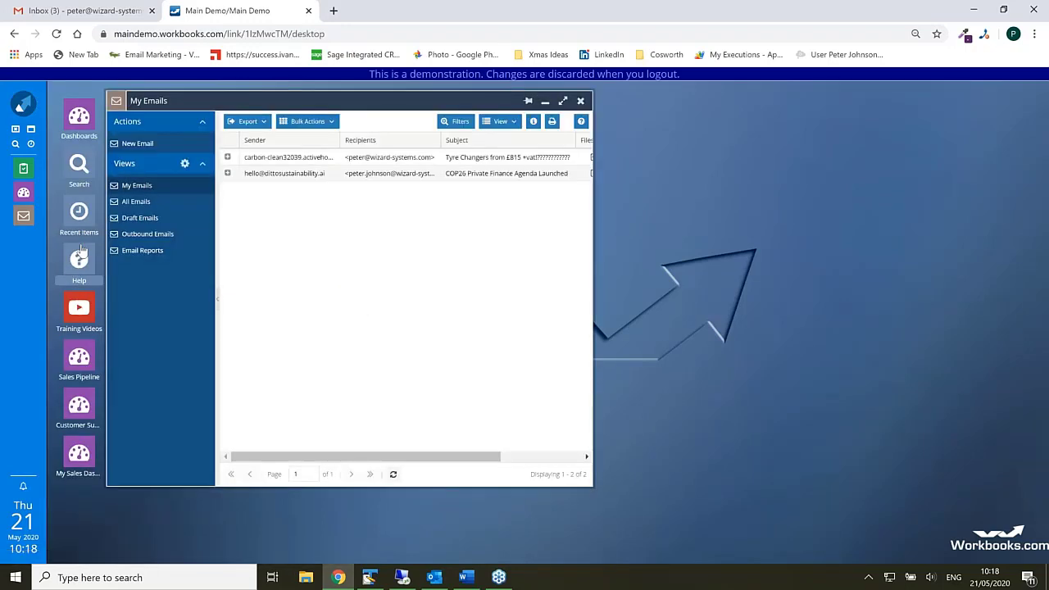
pyautogui.click(283, 162)
pyautogui.doubleClick(283, 161)
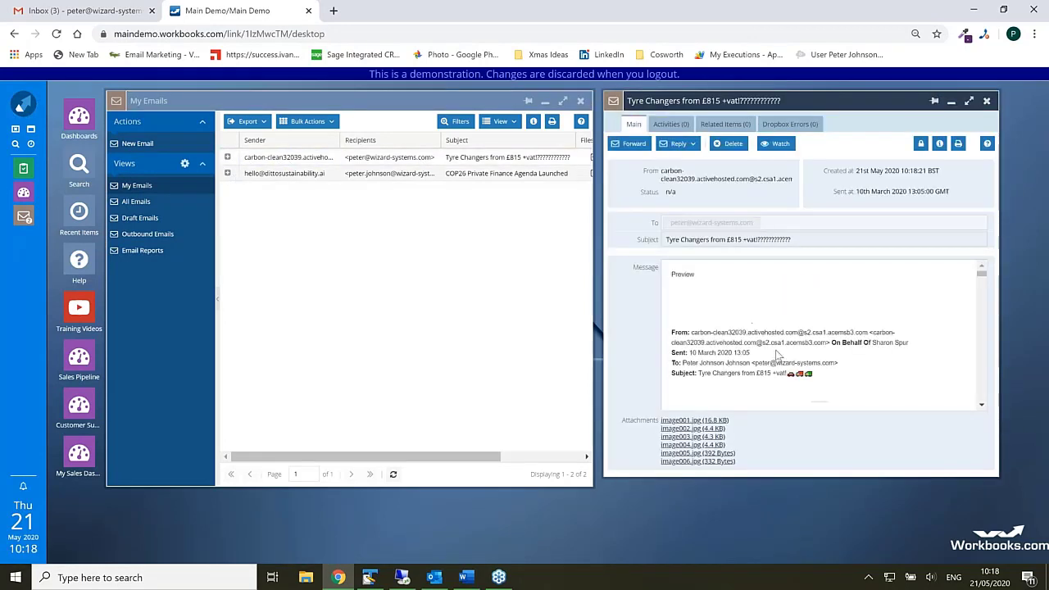
# Step: Examine the stored email's message body, and close both the email and the My Emails list
pyautogui.click(824, 37)
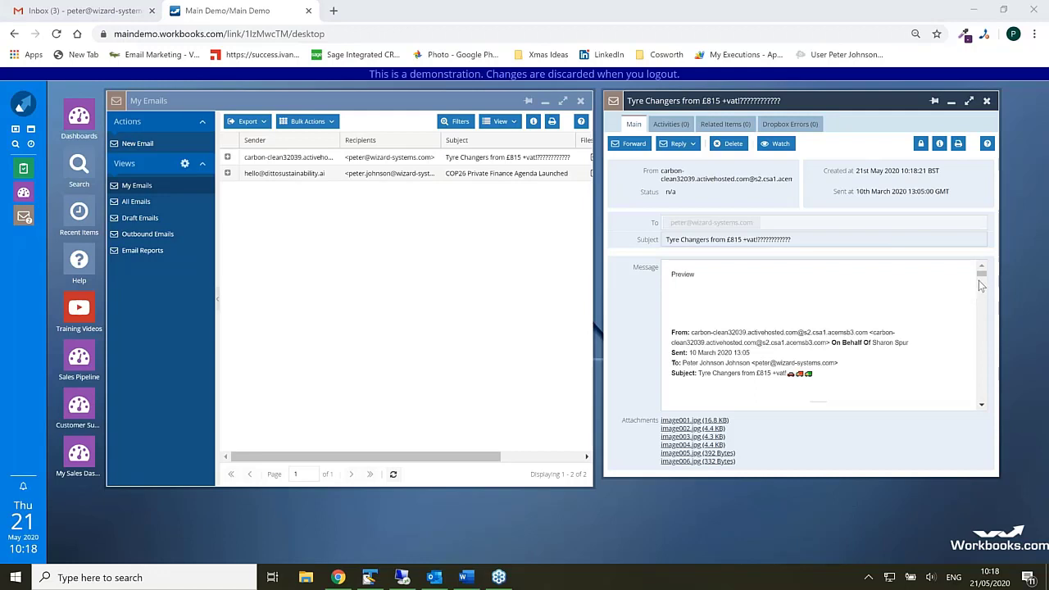
pyautogui.moveTo(980, 276)
pyautogui.mouseDown()
pyautogui.moveTo(981, 299)
pyautogui.moveTo(981, 285)
pyautogui.mouseUp()
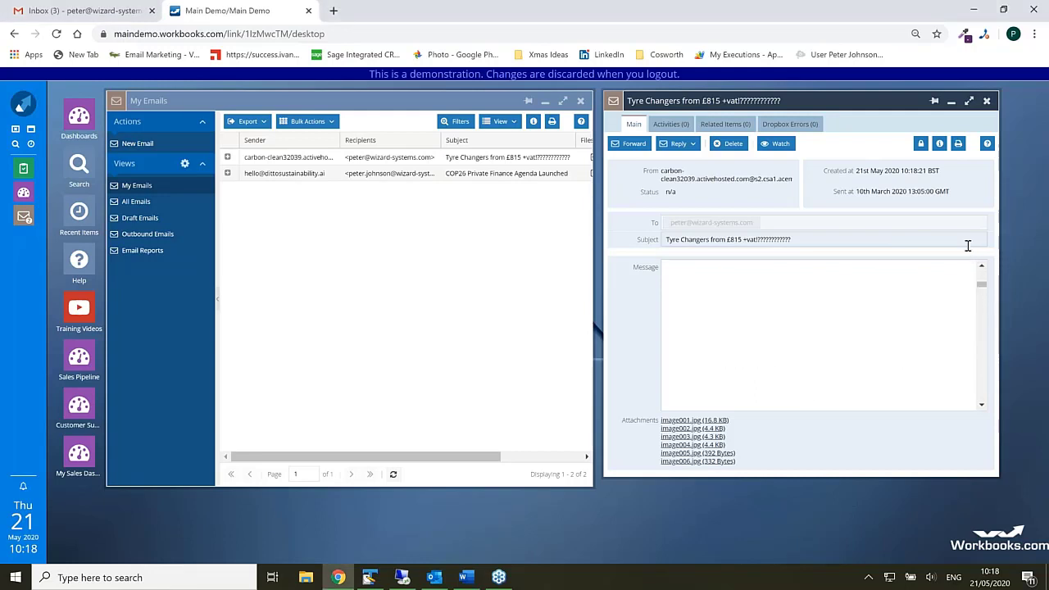
pyautogui.moveTo(883, 102); pyautogui.dragTo(539, 140)
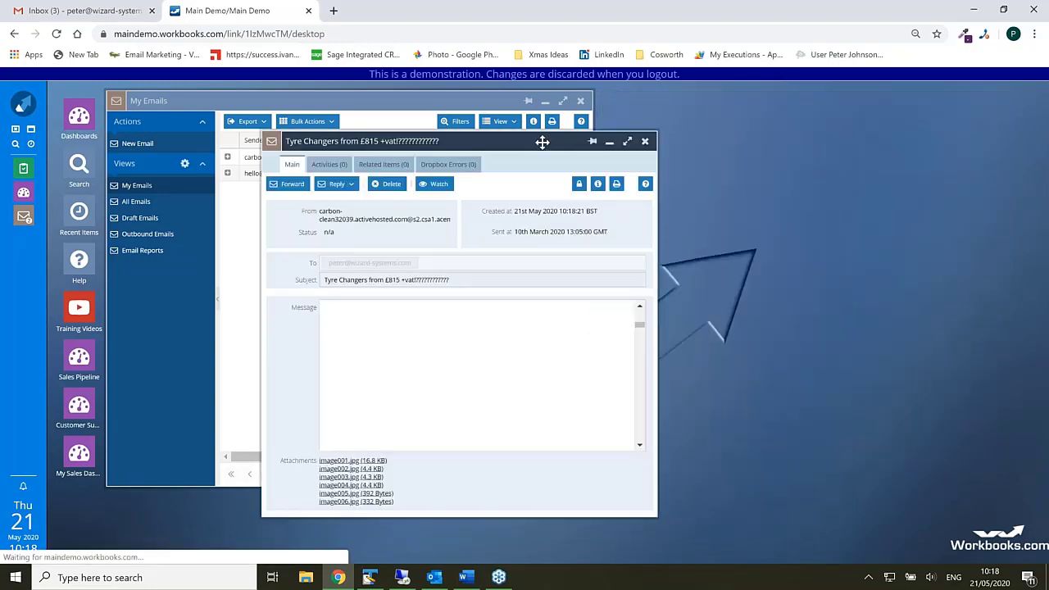
pyautogui.click(644, 142)
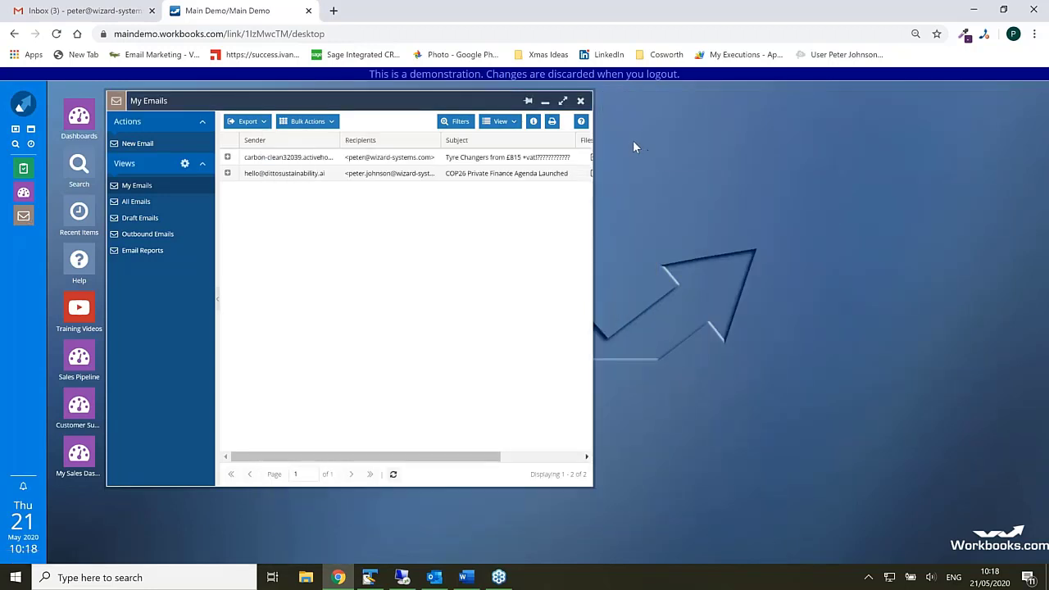
pyautogui.click(580, 102)
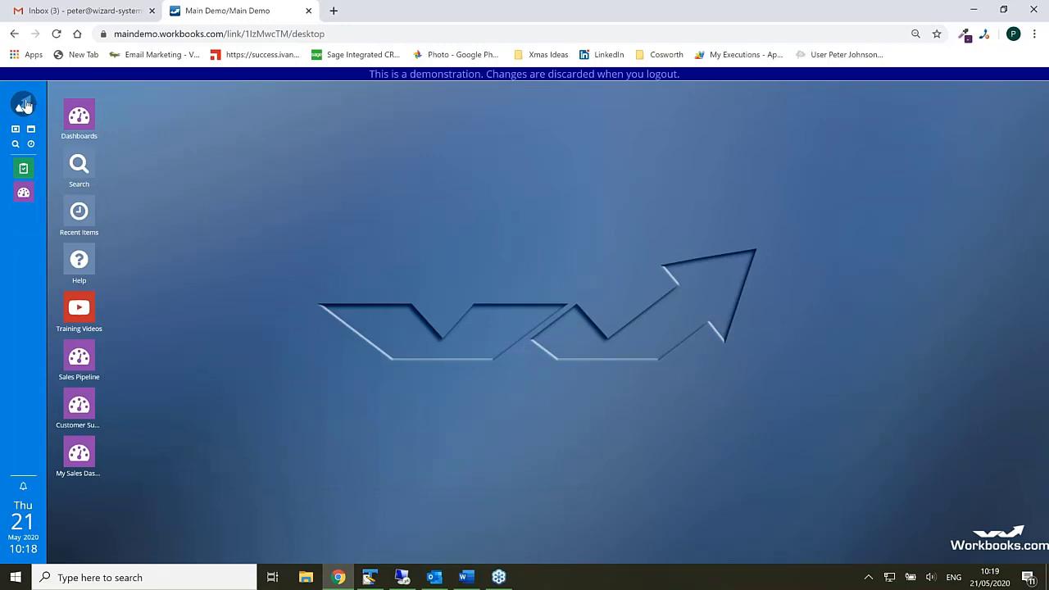
# Step: Search all Workbooks items for the email sender's name and open the matching person record
pyautogui.click(15, 144)
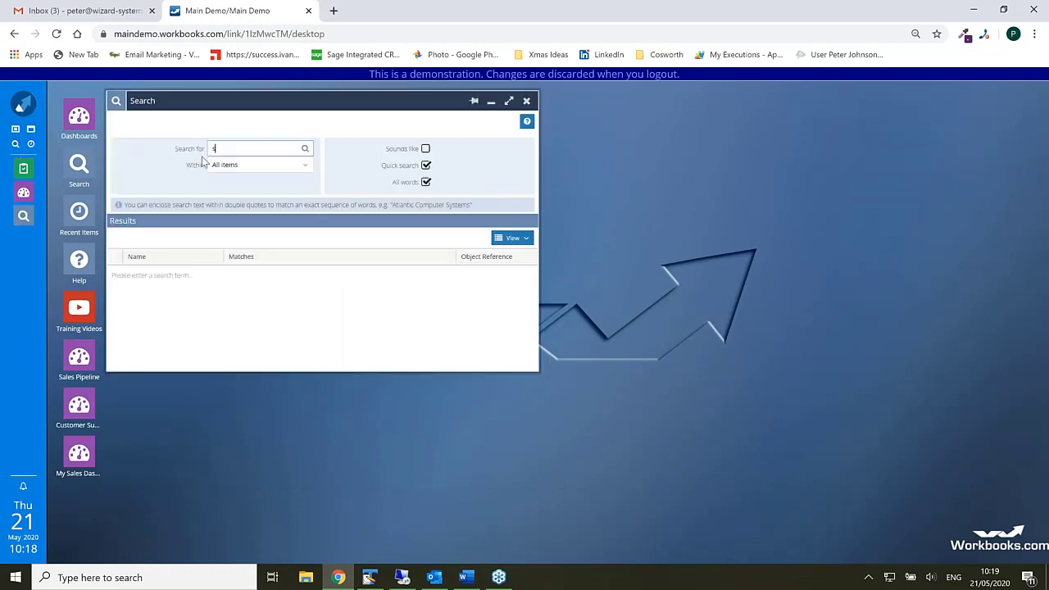
pyautogui.write('sharon s')
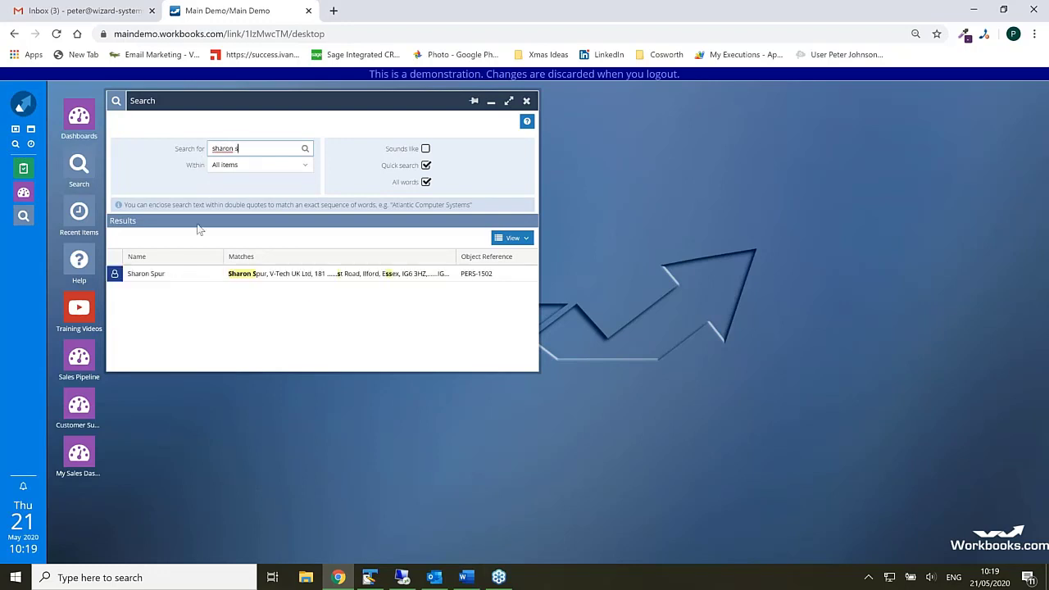
pyautogui.doubleClick(155, 280)
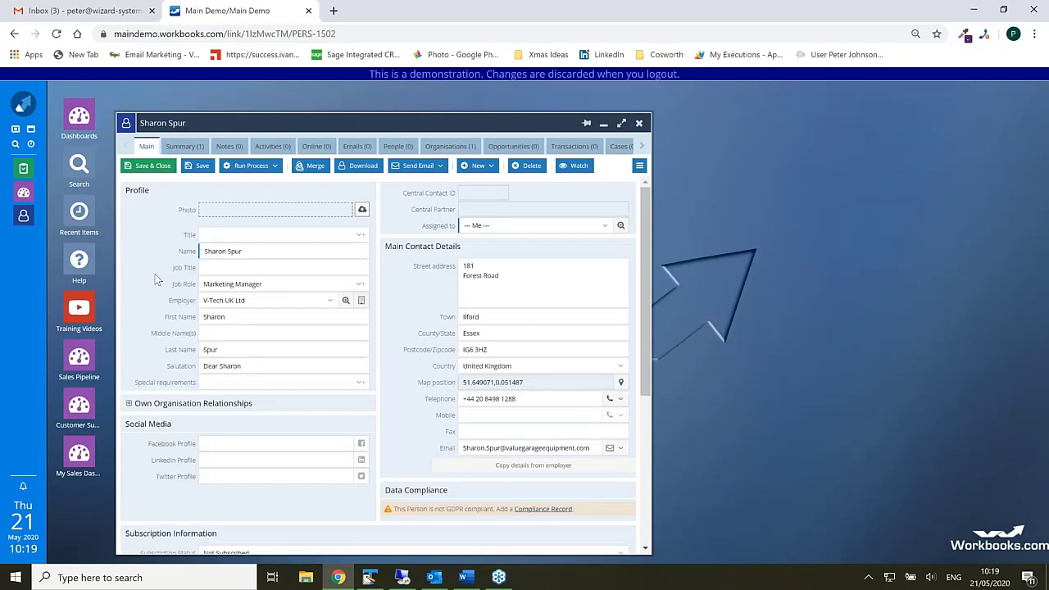
# Step: Check the emails stored against the V-Tech UK Ltd contact, return to the main details and close the record
pyautogui.click(357, 147)
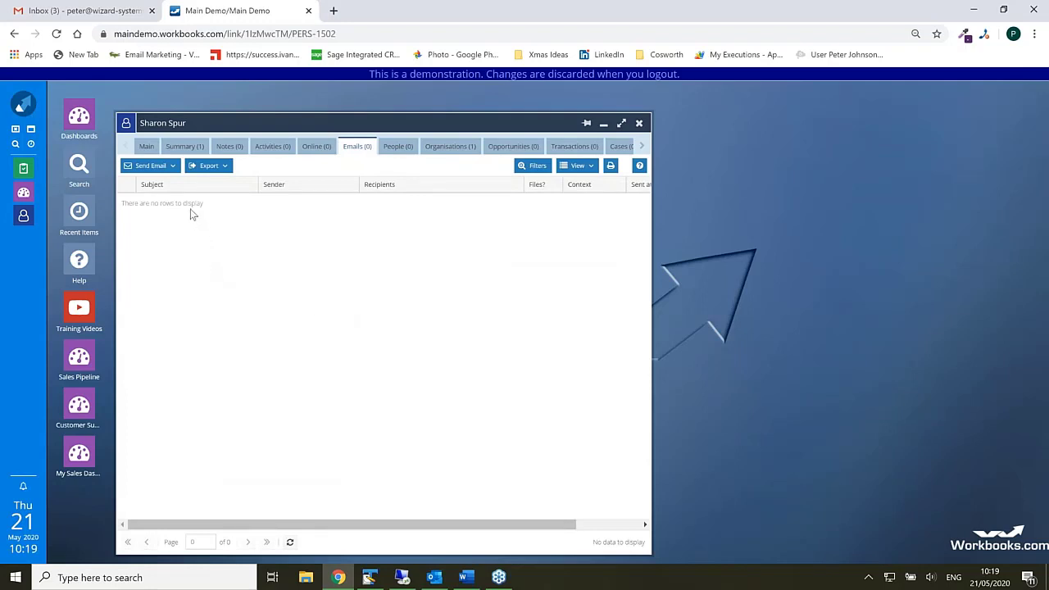
pyautogui.click(149, 148)
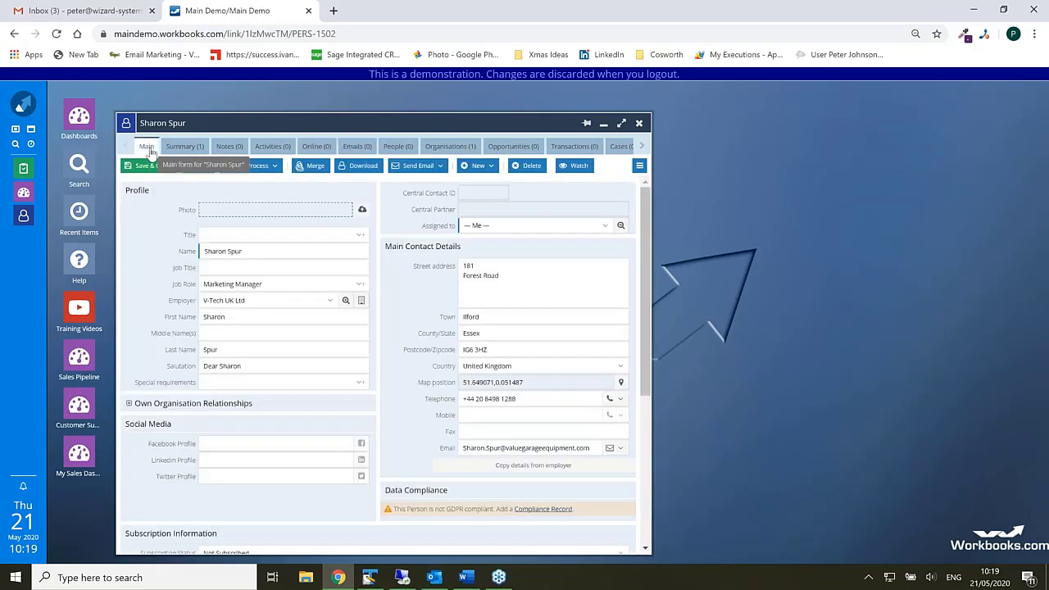
pyautogui.moveTo(251, 114); pyautogui.dragTo(277, 108)
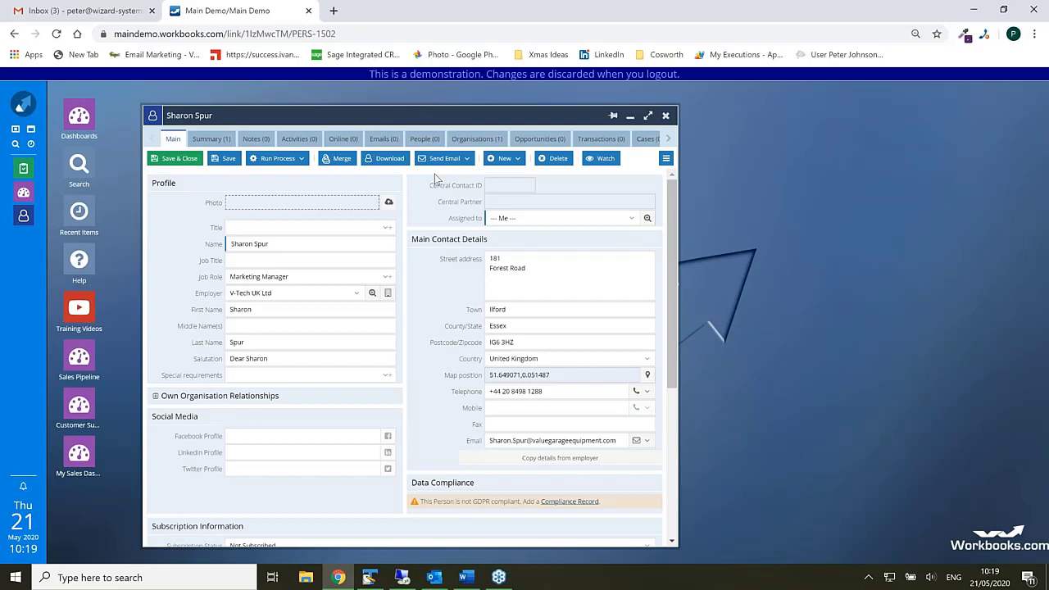
pyautogui.click(666, 117)
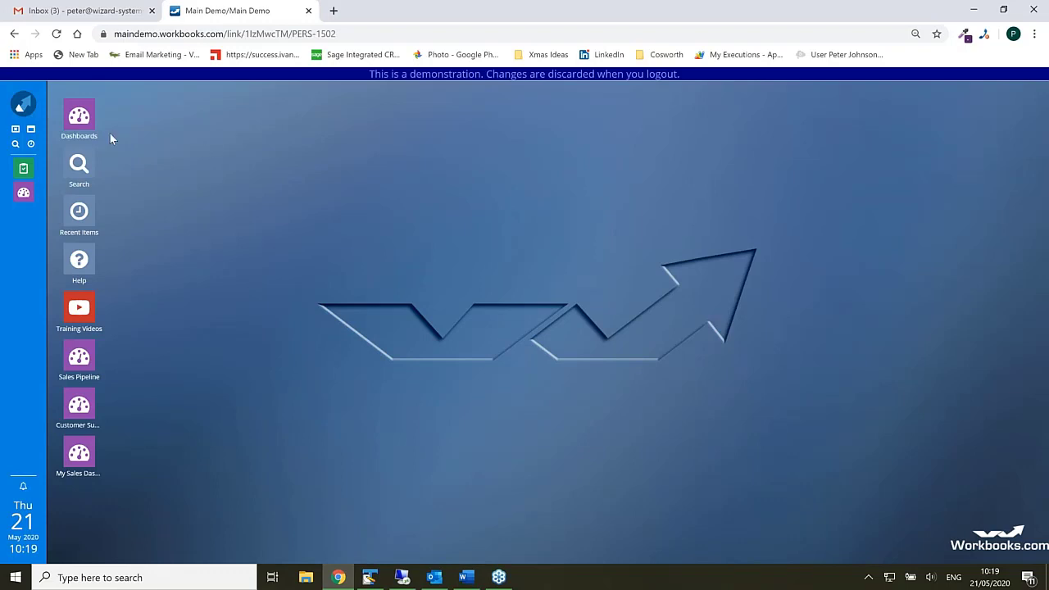
# Step: Open the Atlantic Computer Services contact's person record from the recently visited items
pyautogui.click(22, 105)
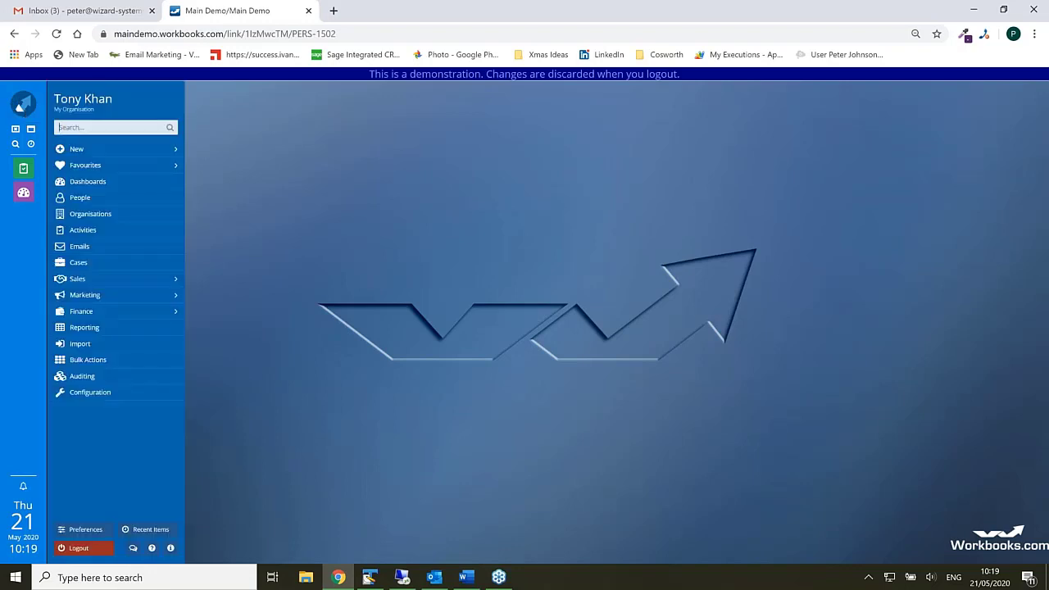
pyautogui.click(30, 143)
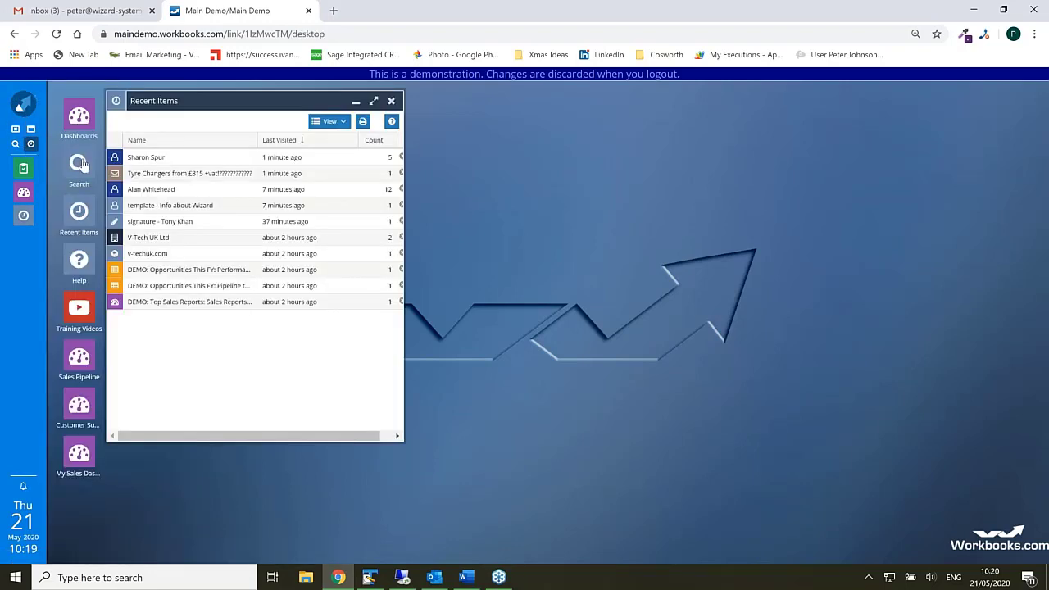
pyautogui.click(151, 190)
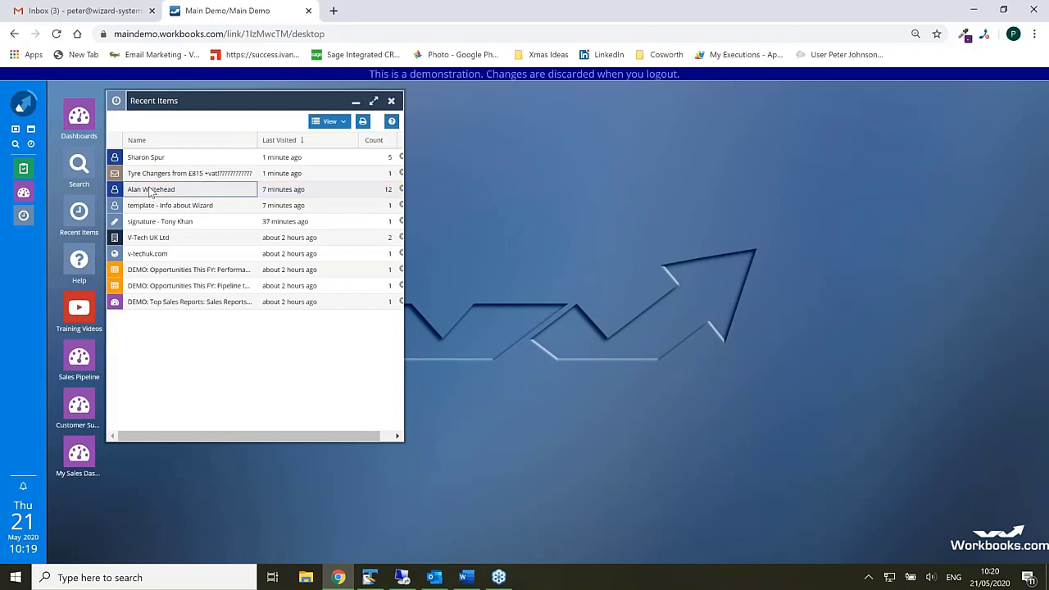
pyautogui.doubleClick(152, 189)
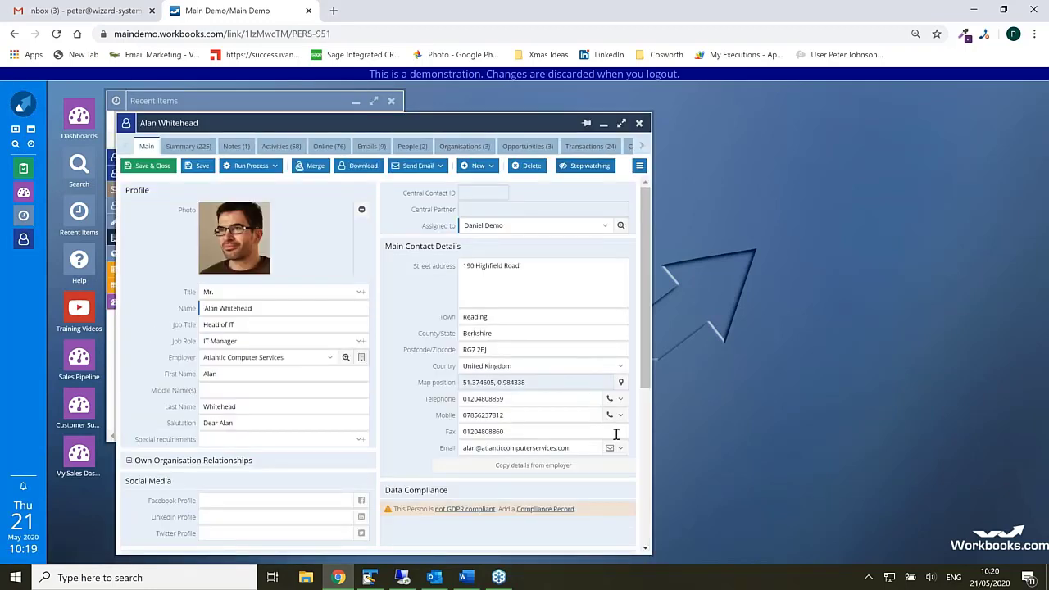
# Step: Start a message to this contact with your own email client, discard it unsent and close the person record
pyautogui.click(622, 448)
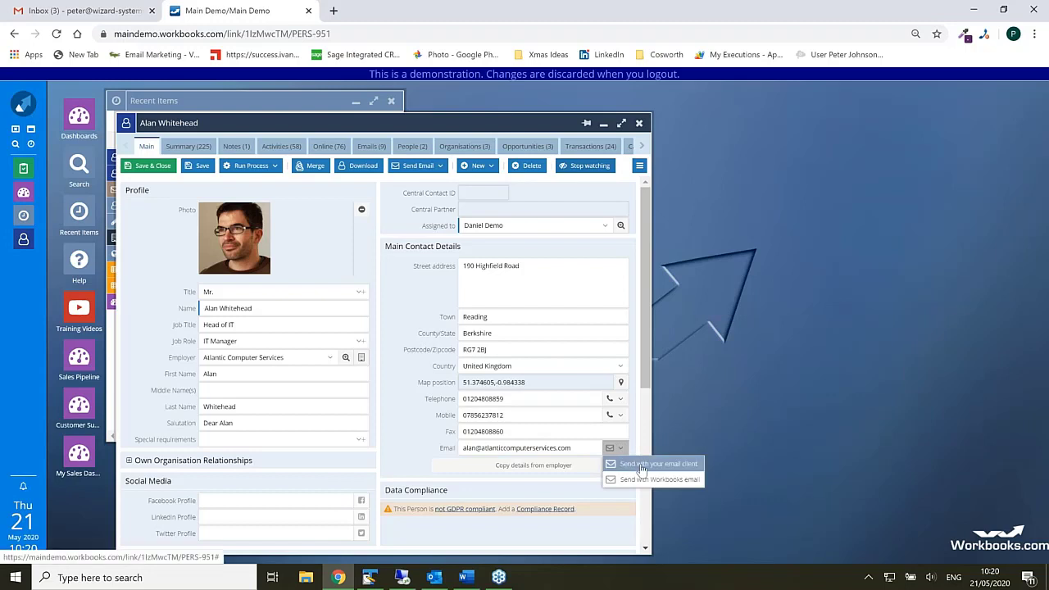
pyautogui.click(642, 465)
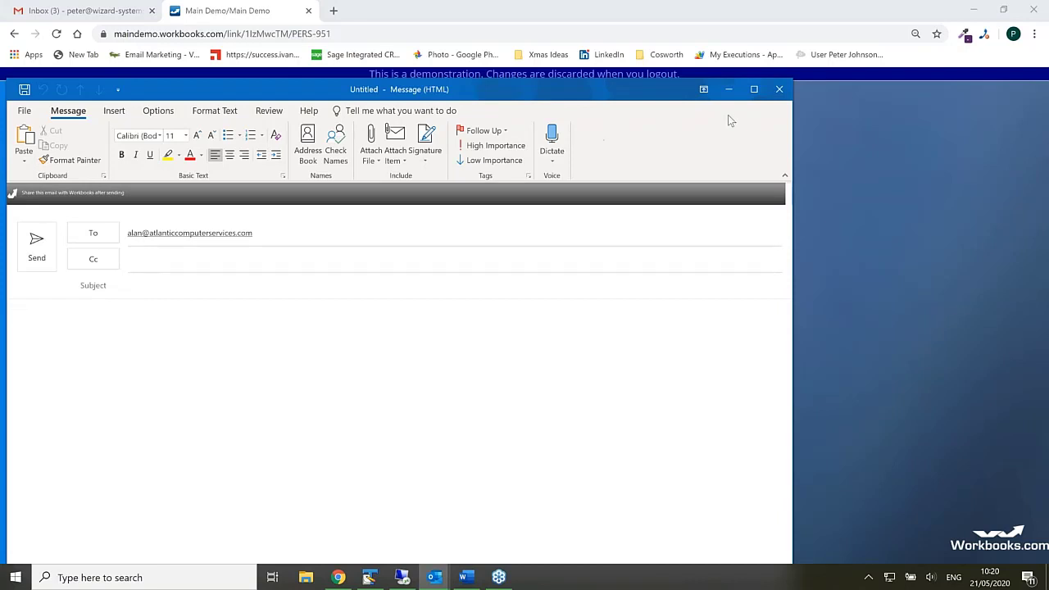
pyautogui.click(778, 91)
pyautogui.click(529, 326)
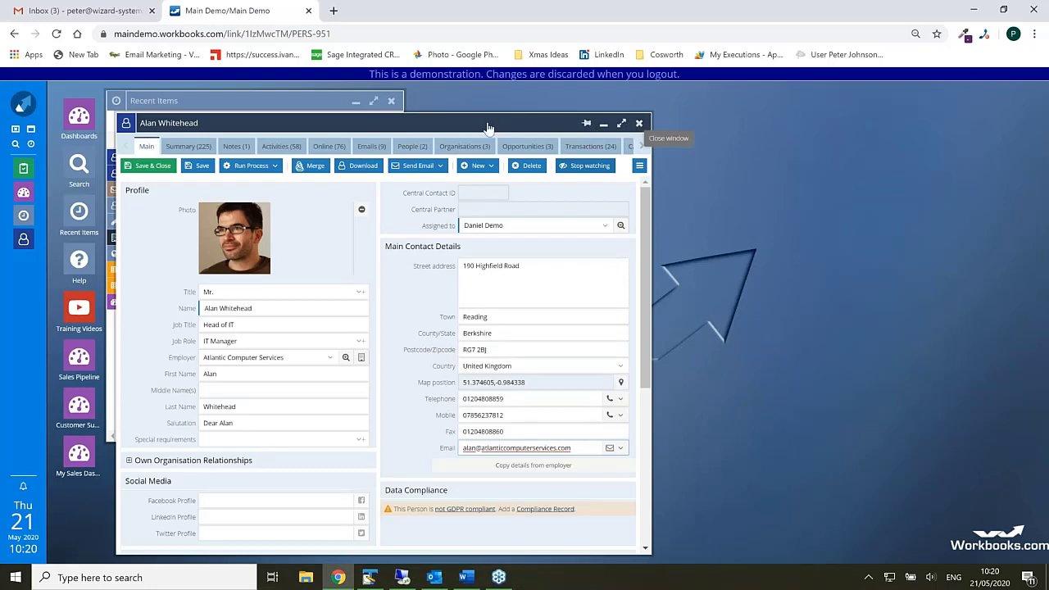
pyautogui.click(638, 124)
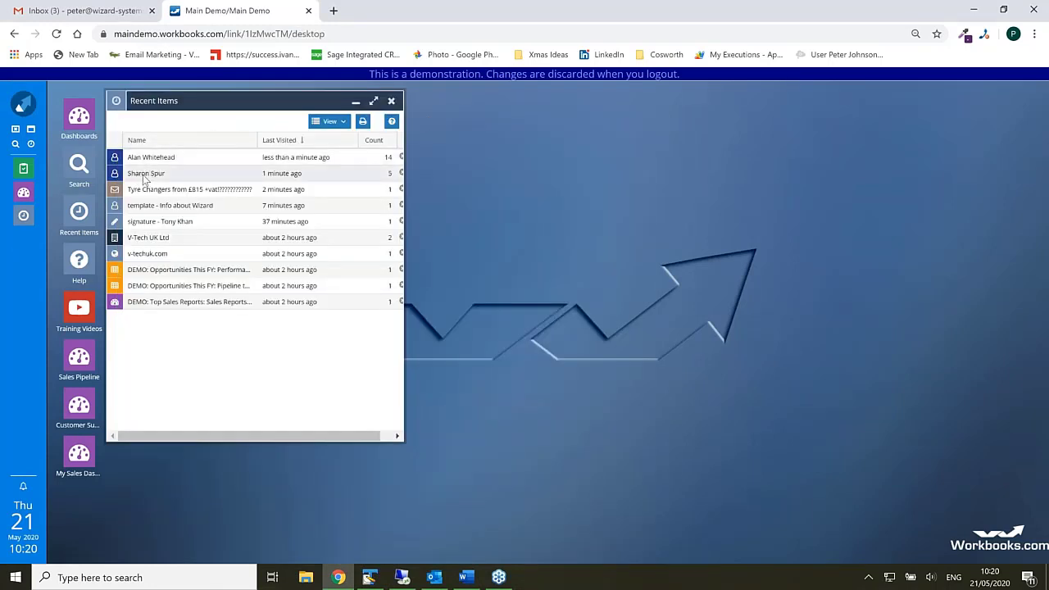
# Step: Reopen the V-Tech UK Ltd contact to check the email address, and save and close the record
pyautogui.click(143, 179)
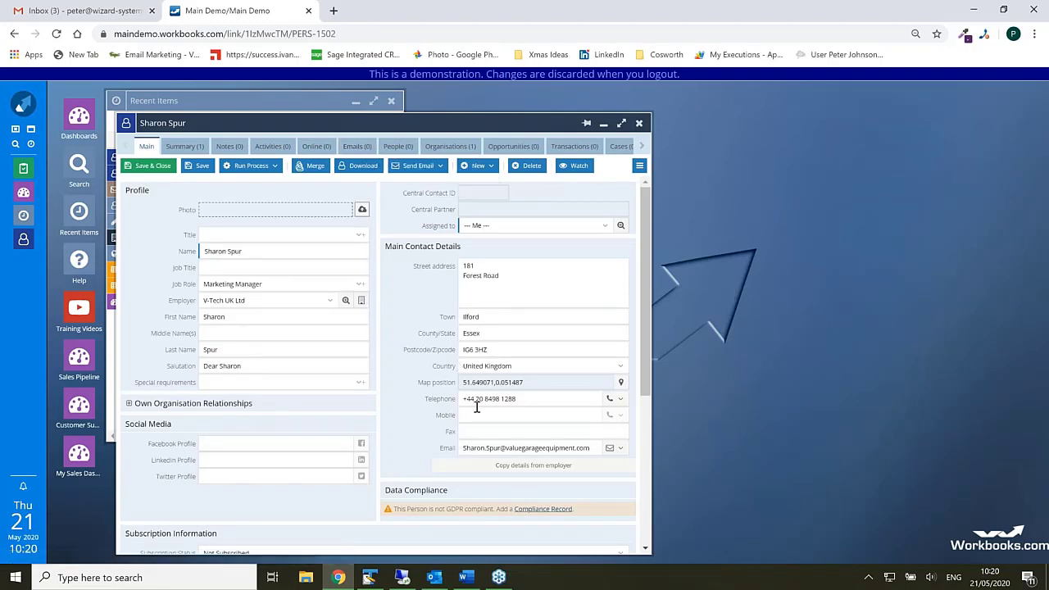
pyautogui.moveTo(463, 448); pyautogui.dragTo(595, 454)
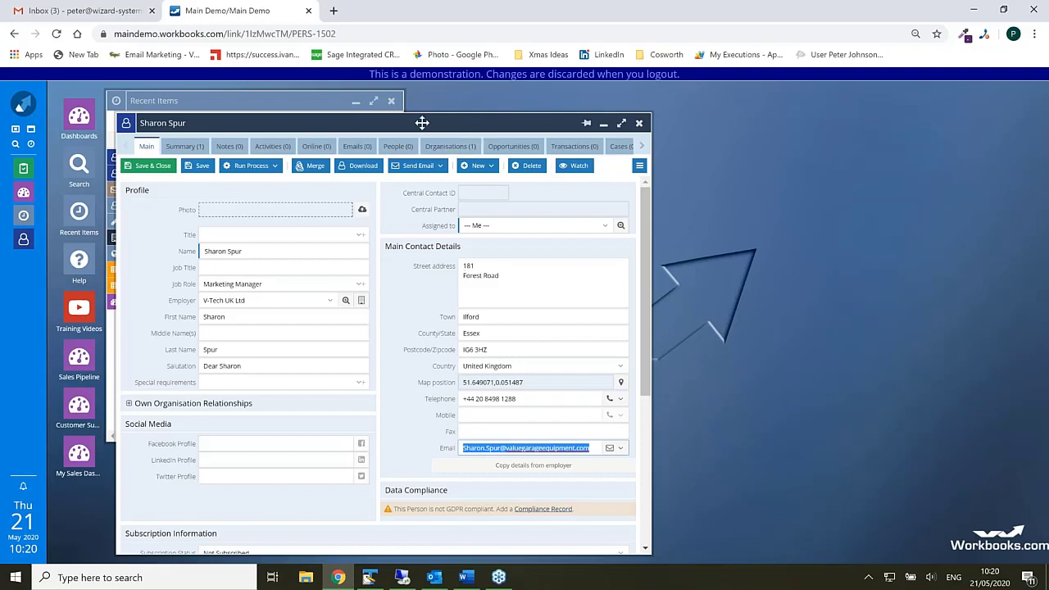
pyautogui.moveTo(483, 122); pyautogui.dragTo(541, 118)
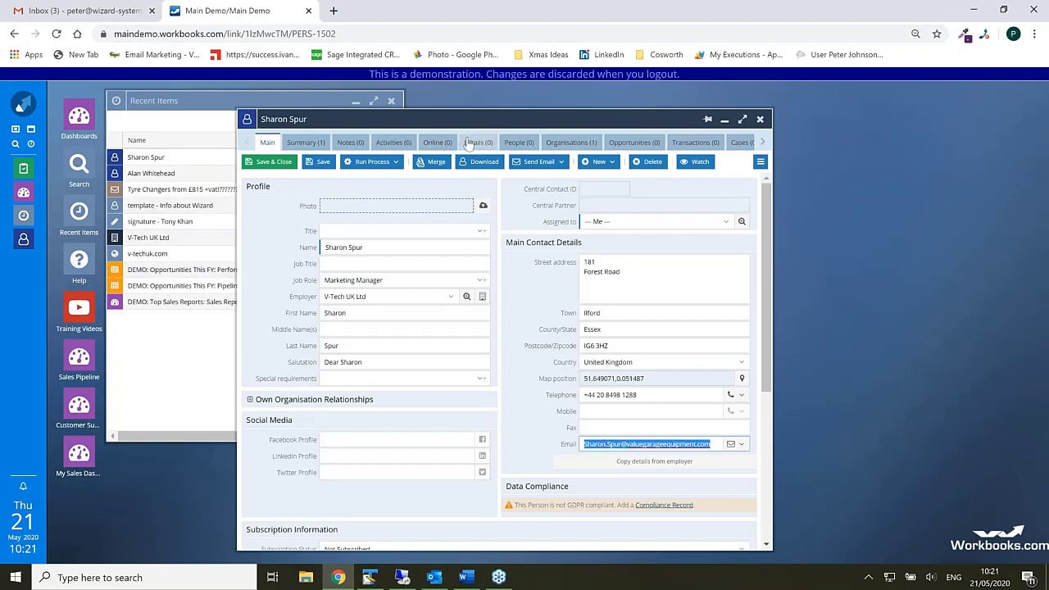
pyautogui.click(320, 161)
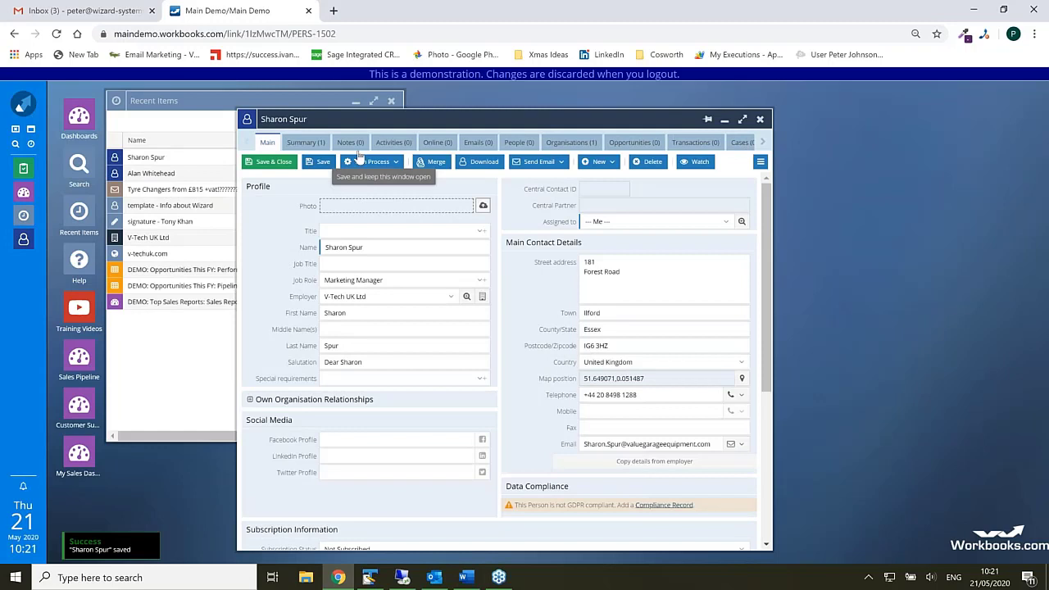
pyautogui.click(760, 120)
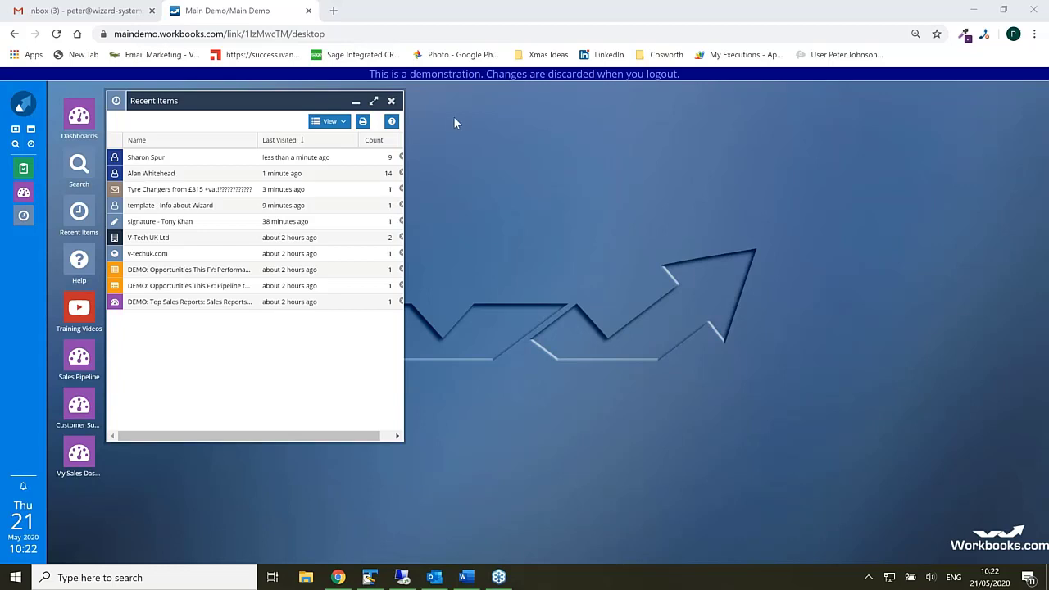
# Step: View the V-Tech UK Ltd contact's record once more, and close both it and the Recent Items list
pyautogui.click(332, 156)
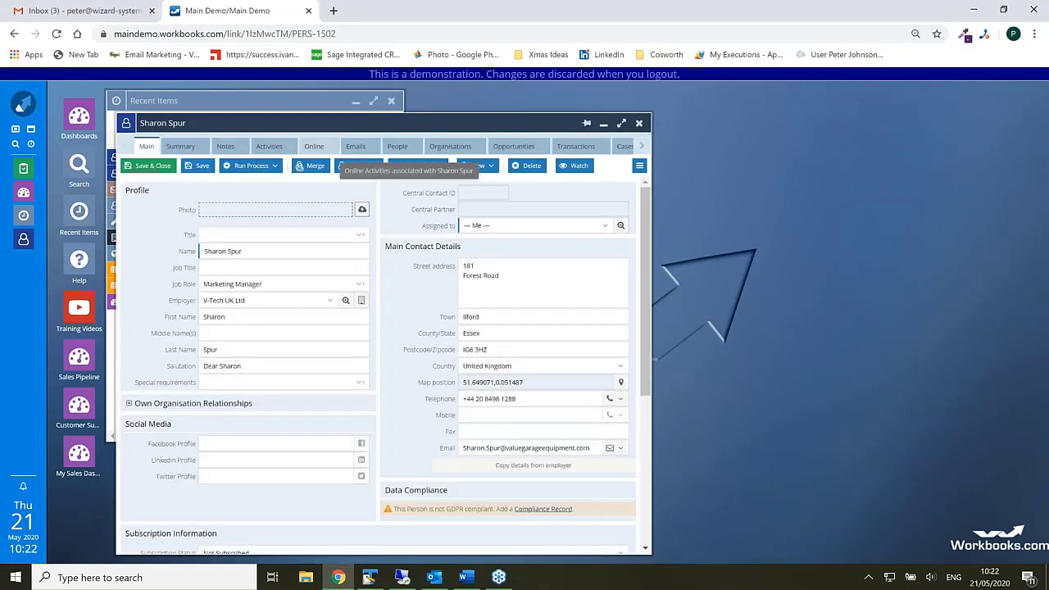
pyautogui.click(640, 123)
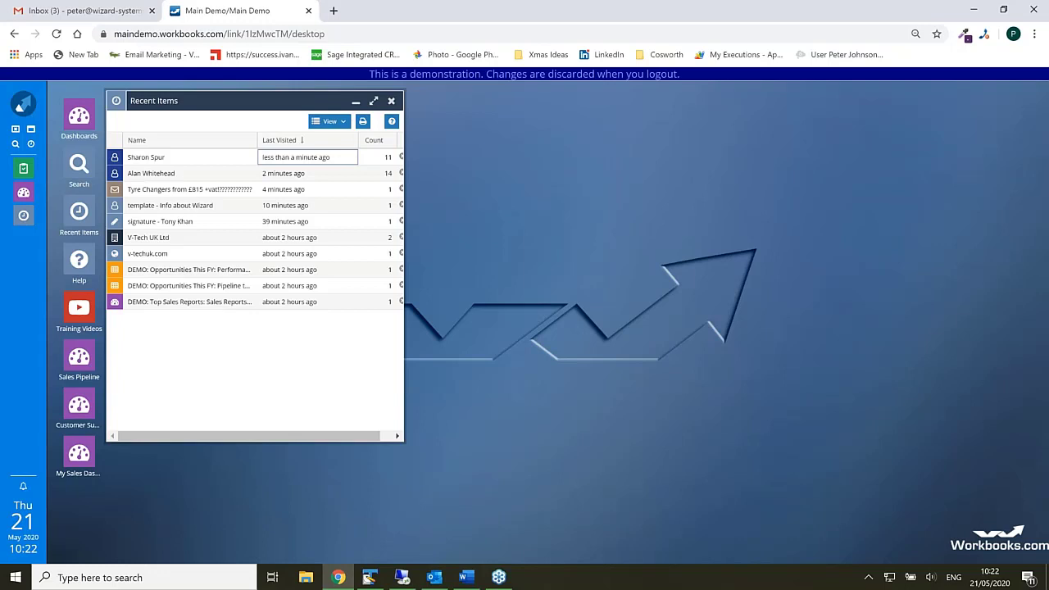
pyautogui.click(821, 59)
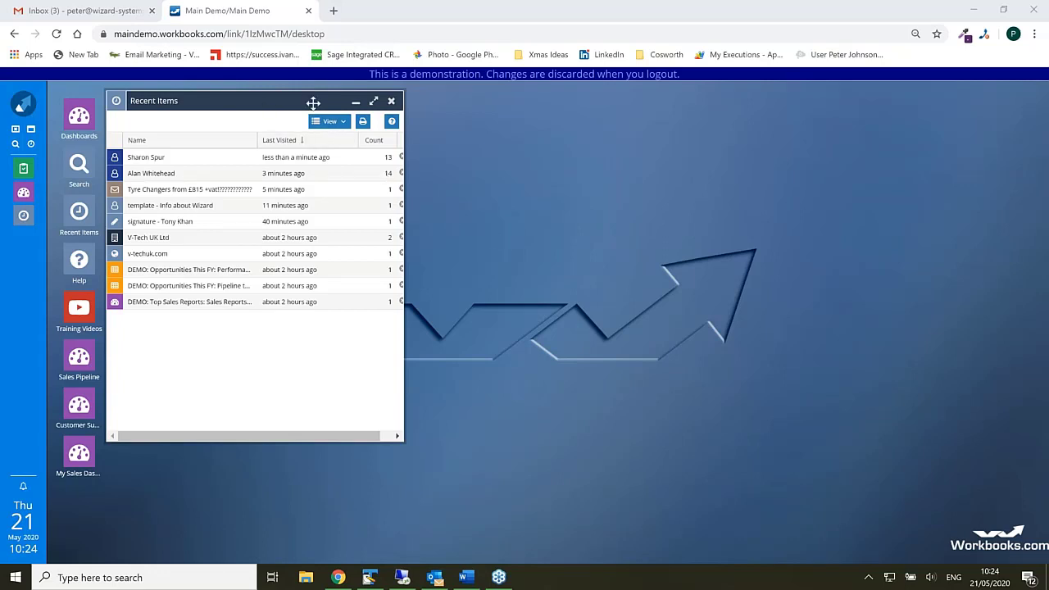
pyautogui.moveTo(298, 104); pyautogui.dragTo(390, 108)
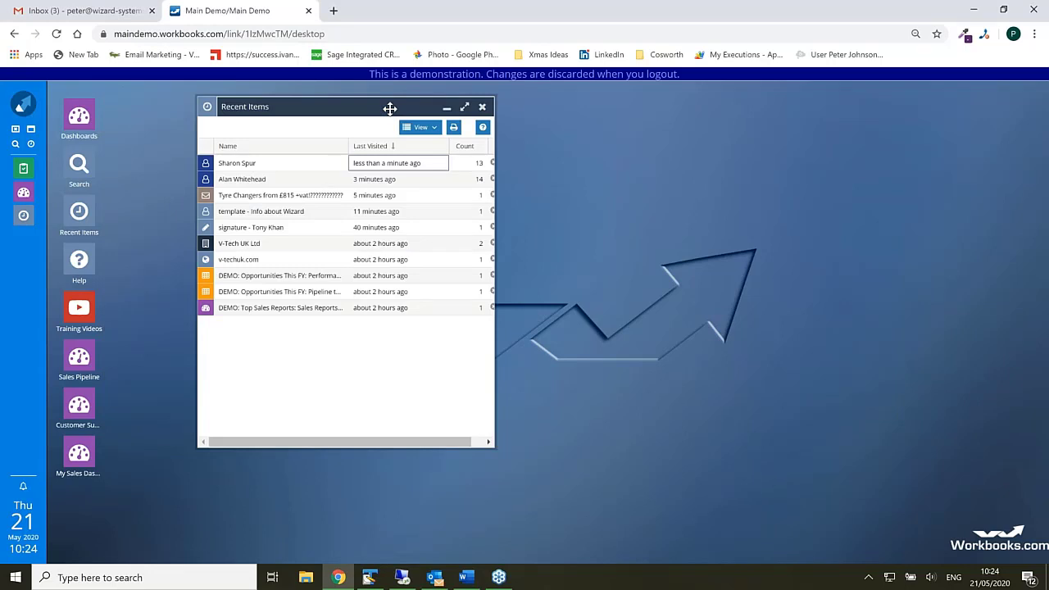
pyautogui.click(482, 107)
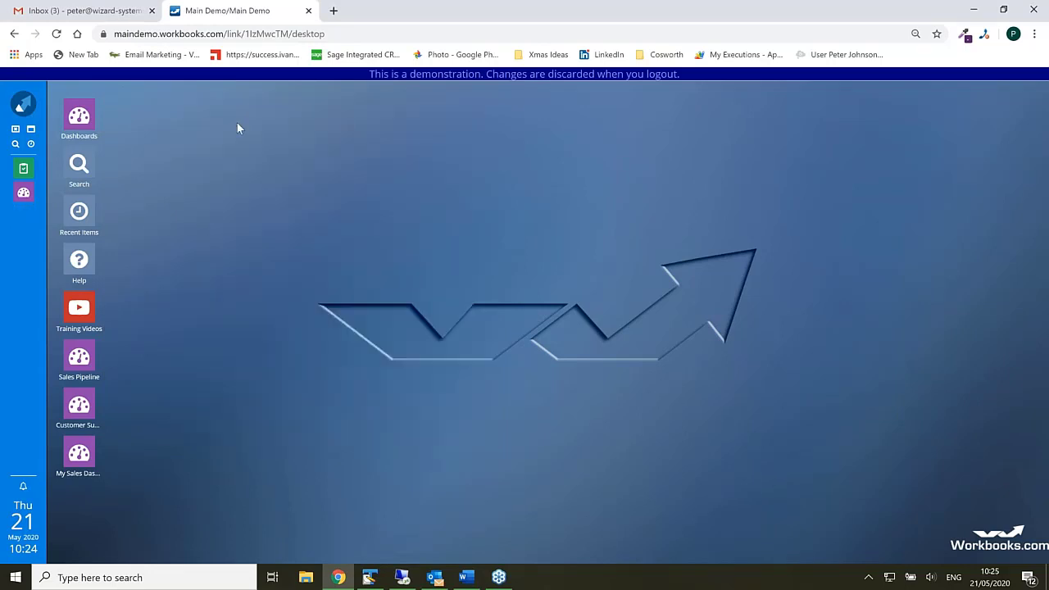
# Step: Open the draft JAC and Sons Ltd quotation from the My Quotations list of customer quotations
pyautogui.click(23, 104)
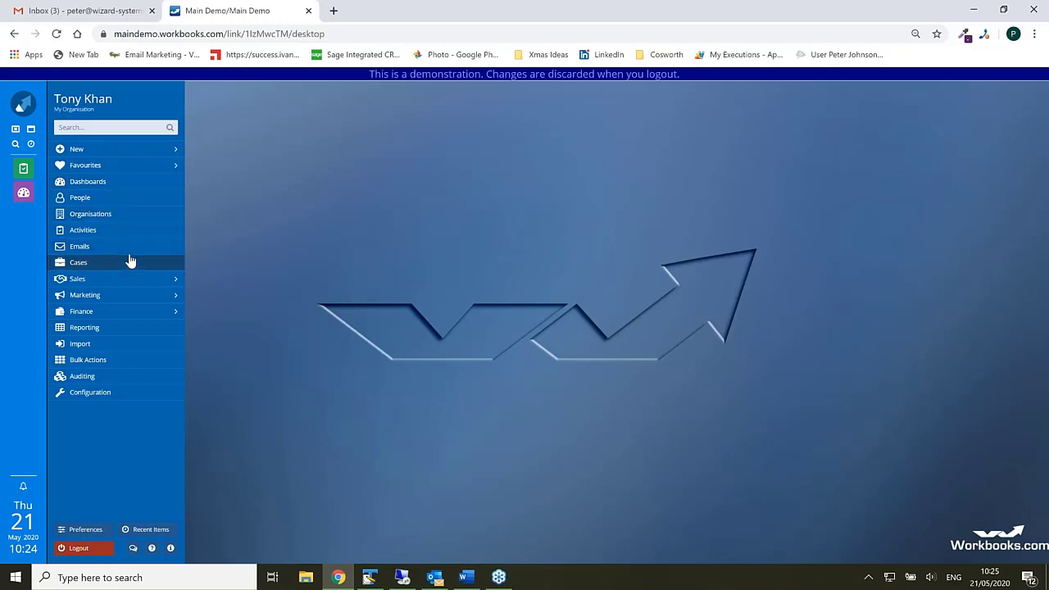
pyautogui.moveTo(128, 283)
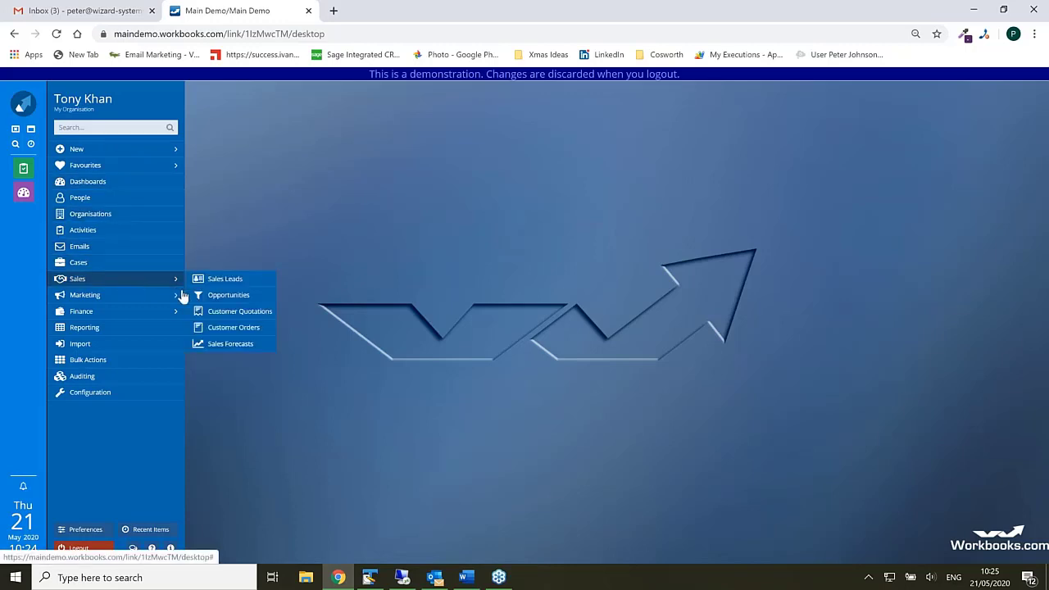
pyautogui.moveTo(179, 296)
pyautogui.click(212, 314)
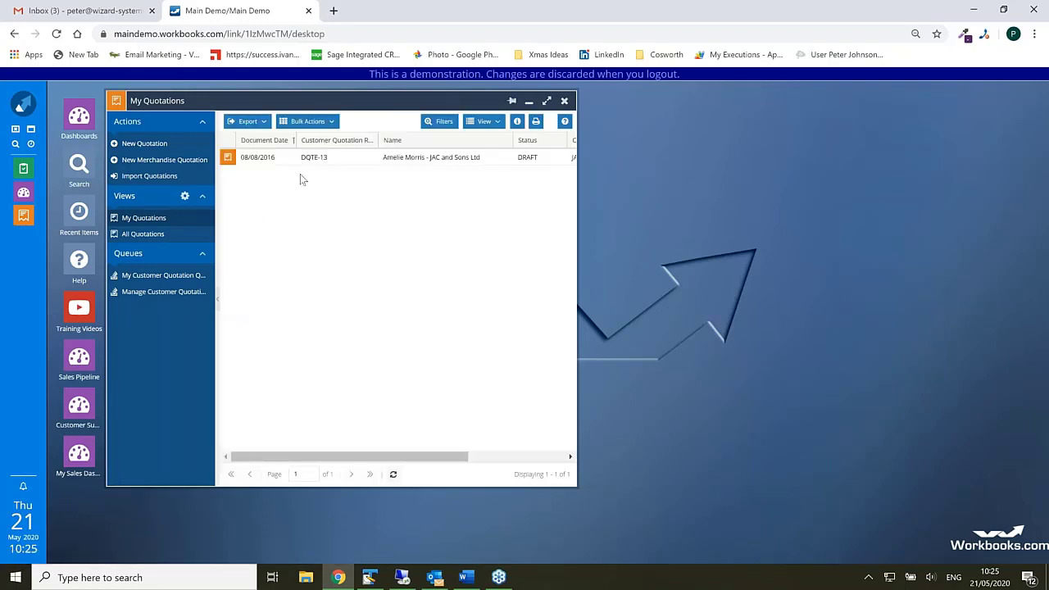
pyautogui.click(314, 161)
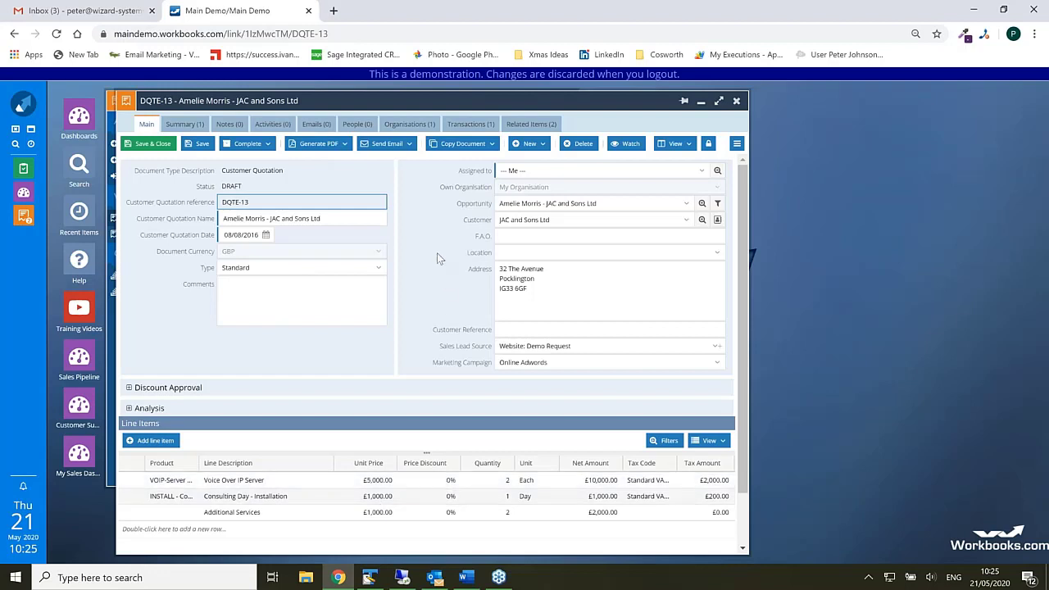
# Step: Create an email from the quotation with the Simple Quotation with Images template and review its message body
pyautogui.click(407, 149)
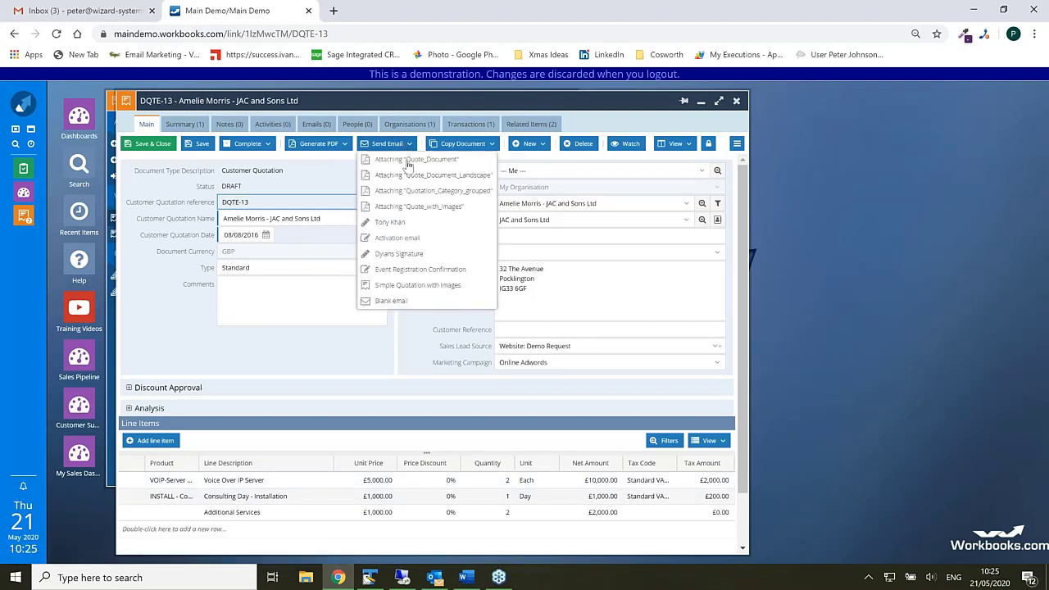
pyautogui.click(399, 287)
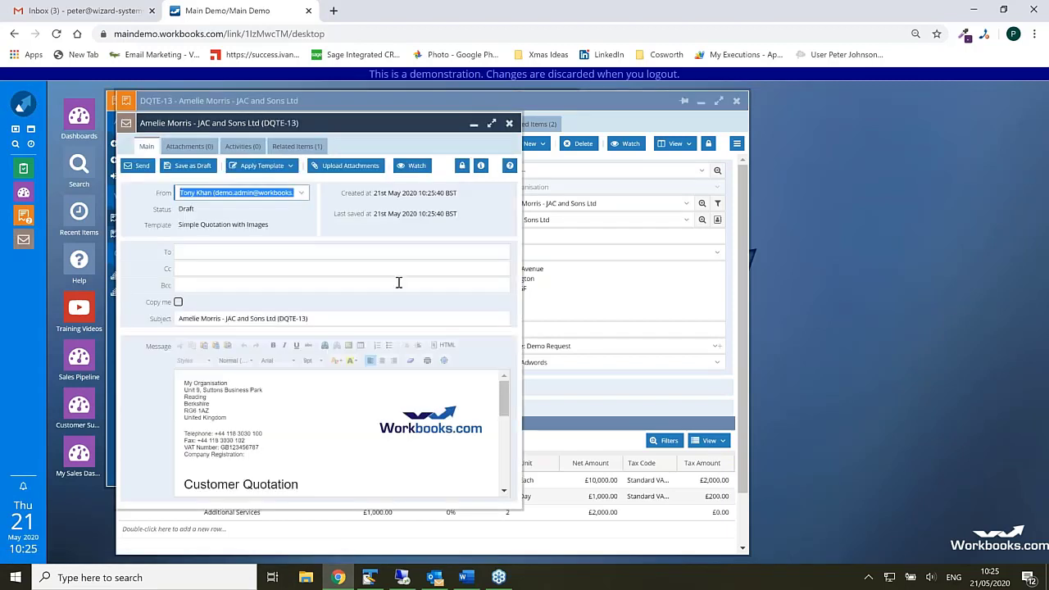
pyautogui.moveTo(505, 394); pyautogui.dragTo(507, 420)
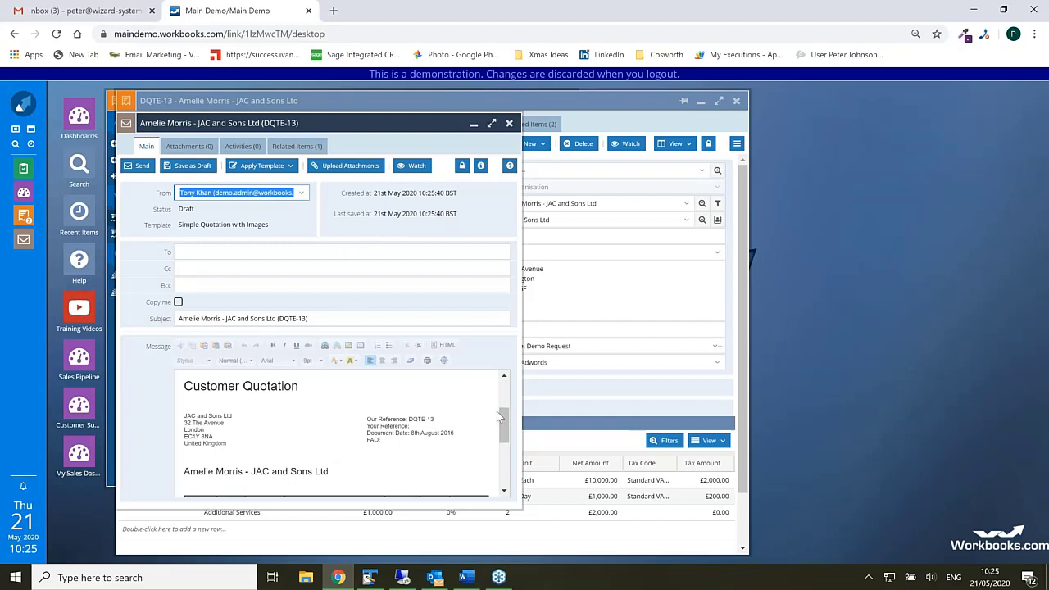
pyautogui.moveTo(503, 424); pyautogui.dragTo(504, 447)
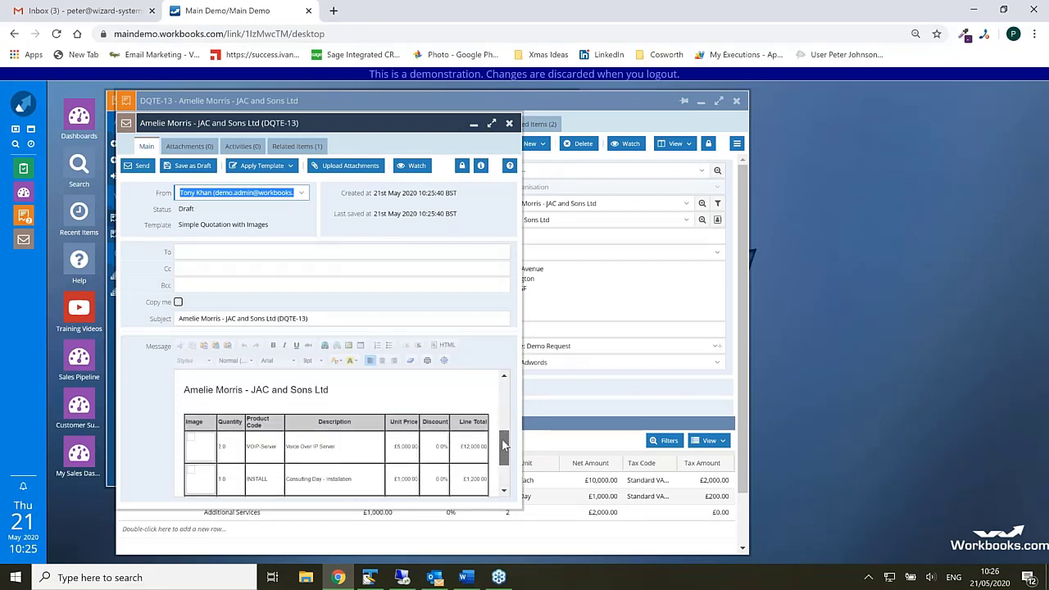
# Step: Preview the quotation email's printout without printing, and close the draft email to return to the quotation
pyautogui.click(394, 420)
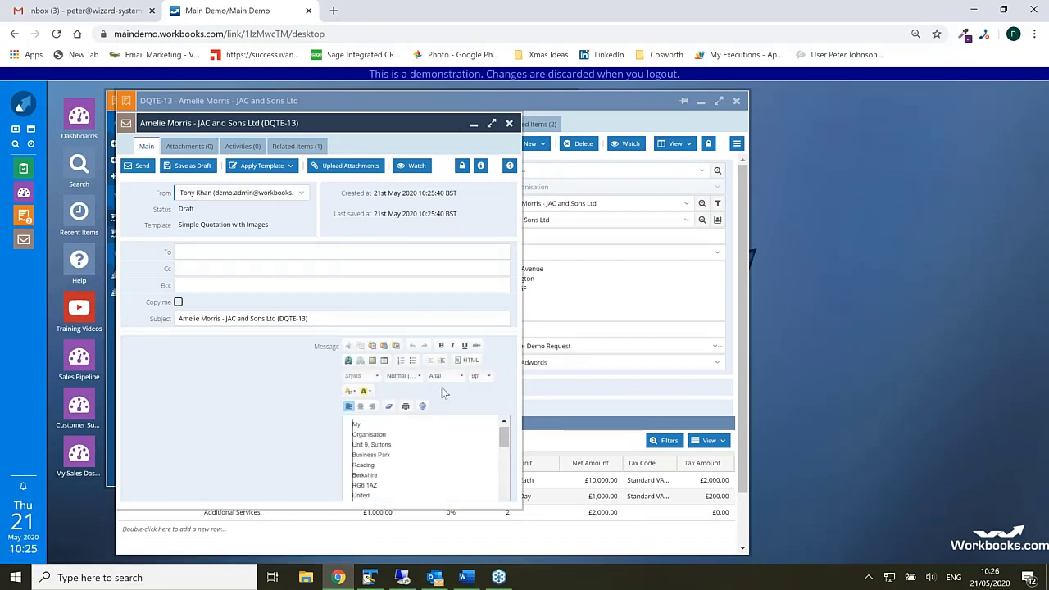
pyautogui.click(405, 407)
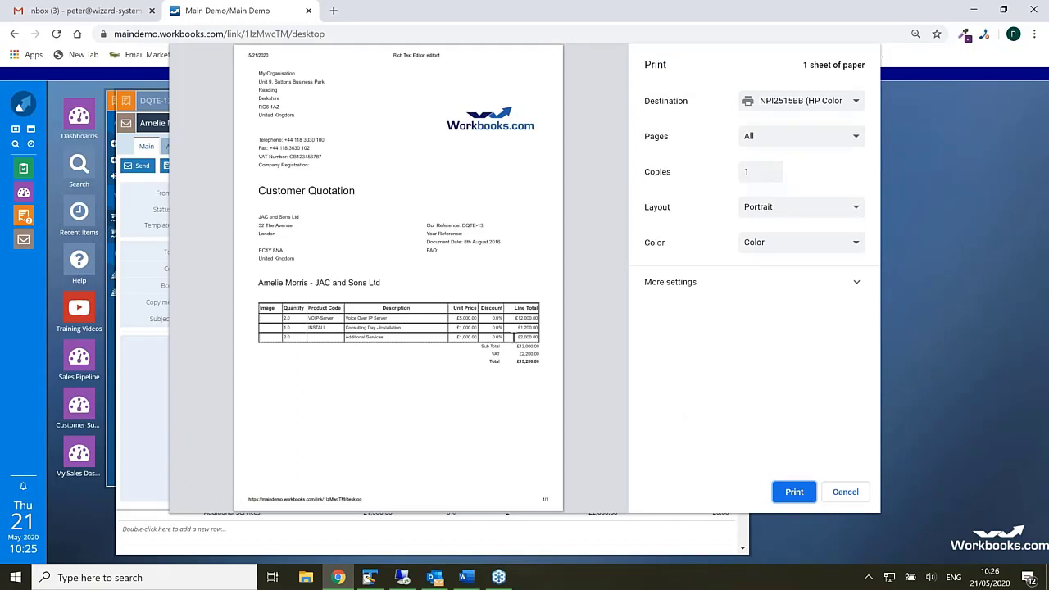
pyautogui.click(844, 492)
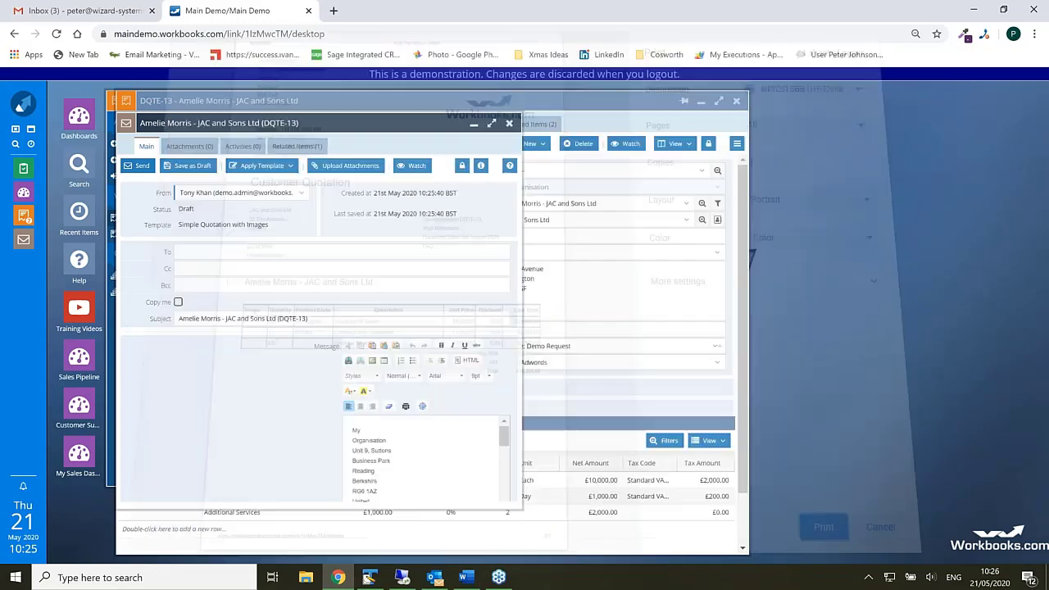
pyautogui.click(509, 125)
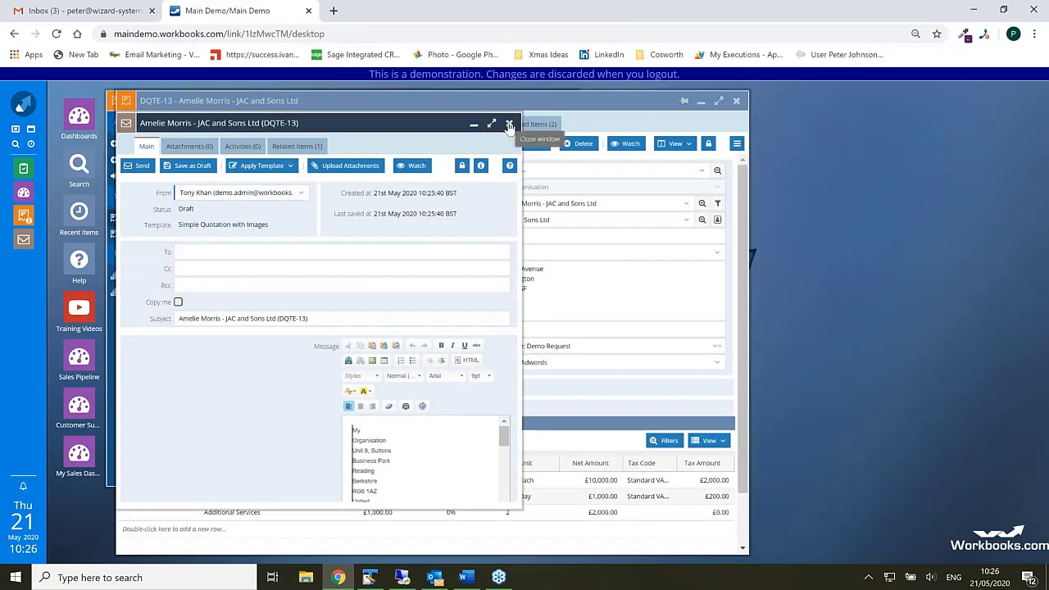
pyautogui.click(494, 343)
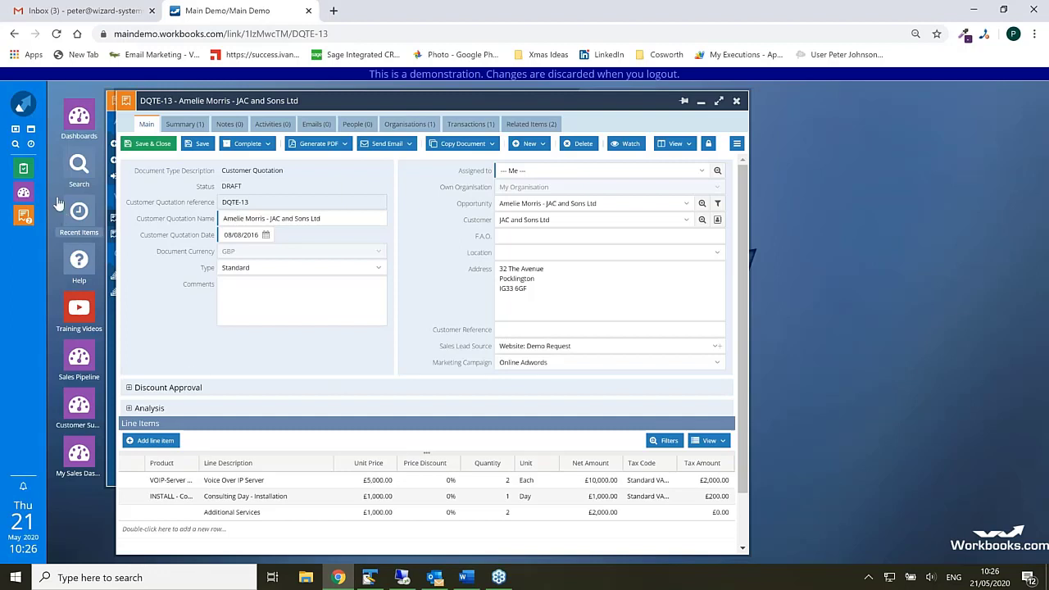
# Step: Review the Email Dropbox settings and its authorised senders in the preferences, and close the preferences and the quotation
pyautogui.click(21, 105)
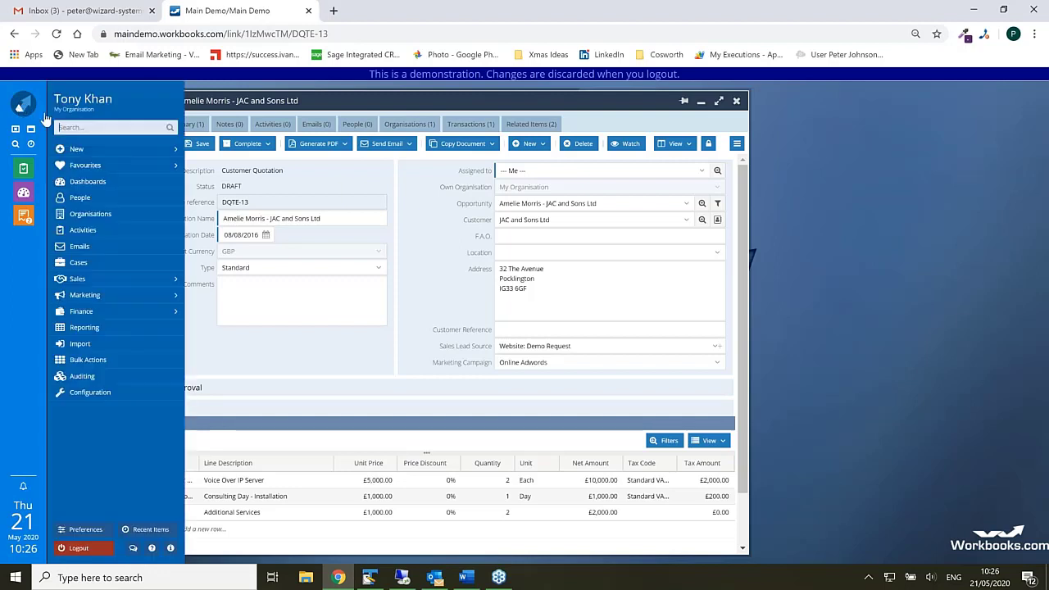
pyautogui.click(81, 530)
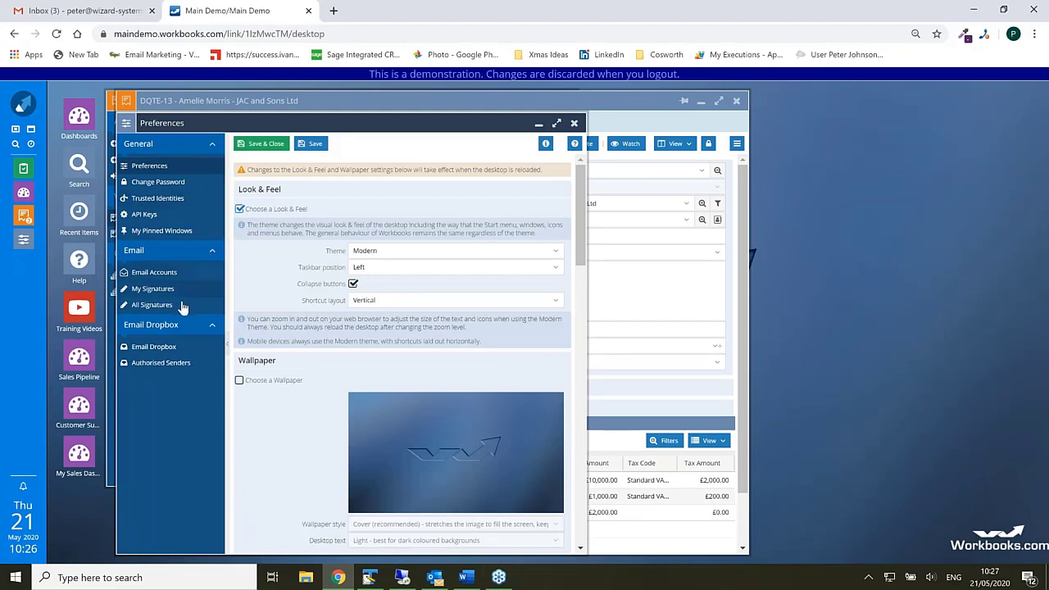
pyautogui.click(166, 348)
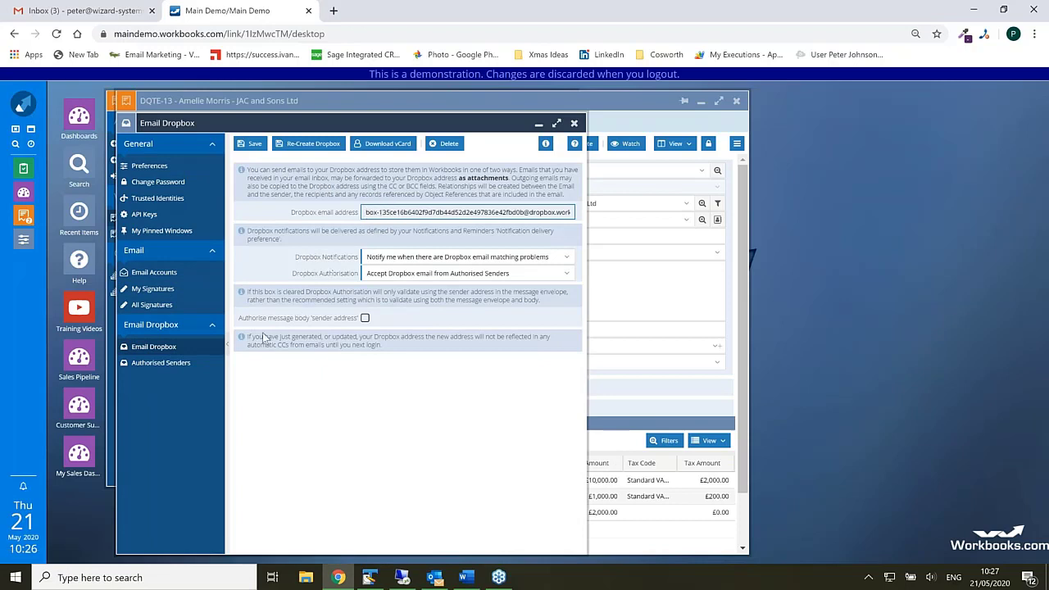
pyautogui.click(162, 365)
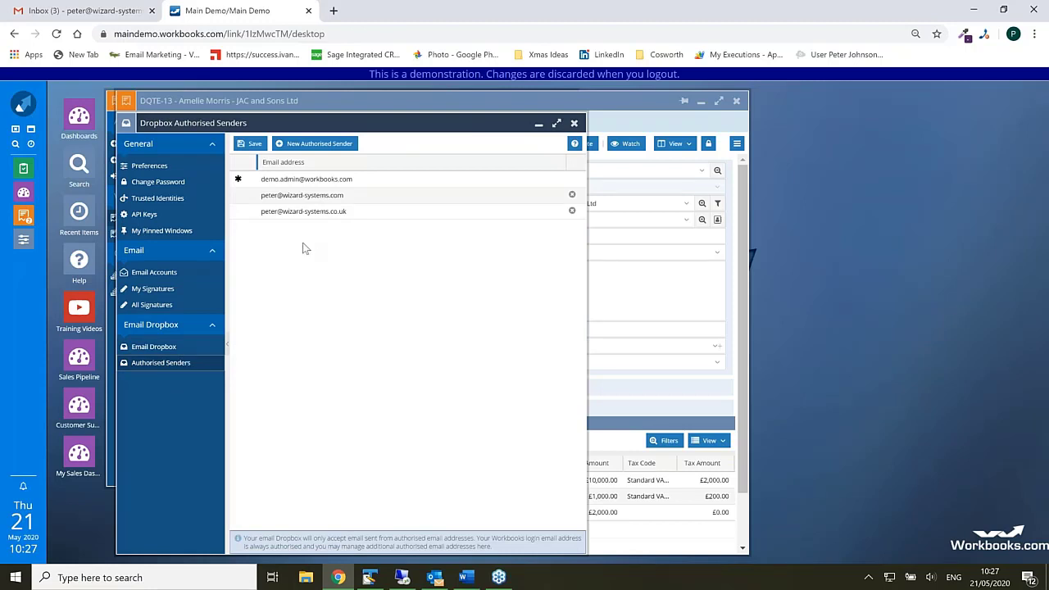
pyautogui.click(173, 347)
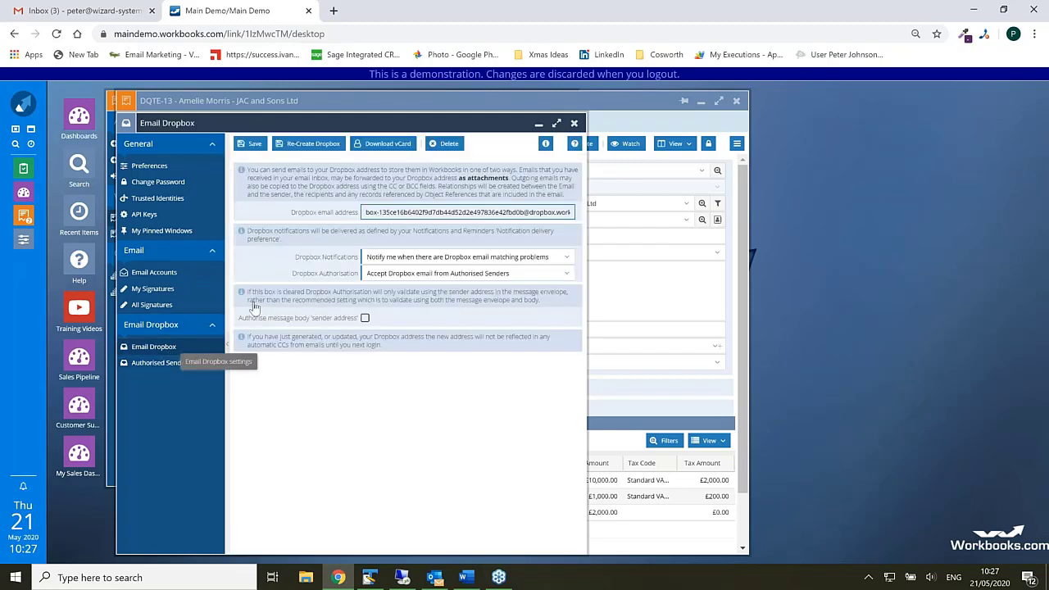
pyautogui.click(164, 363)
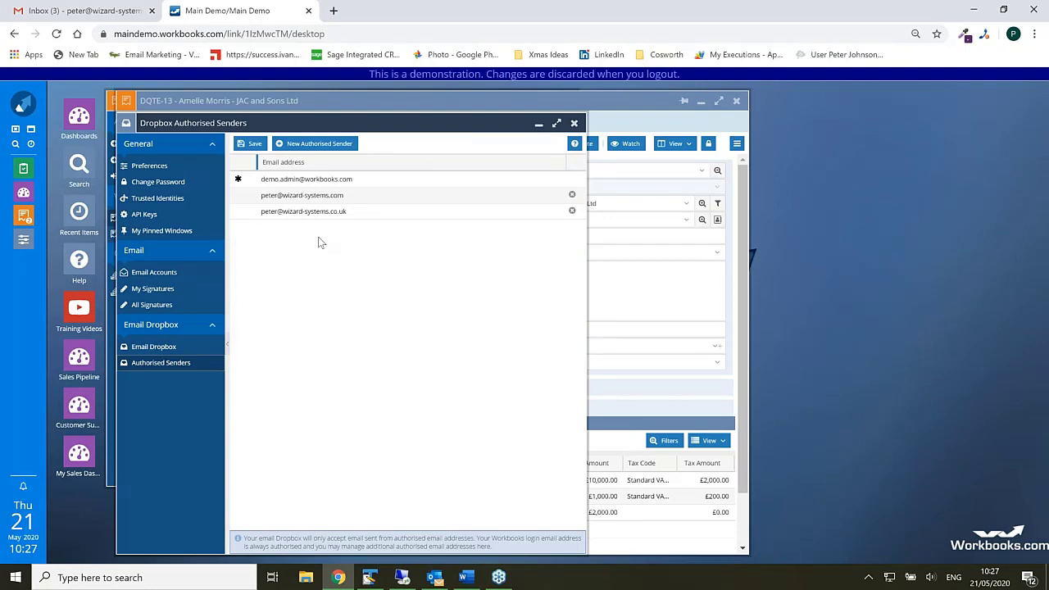
pyautogui.click(575, 124)
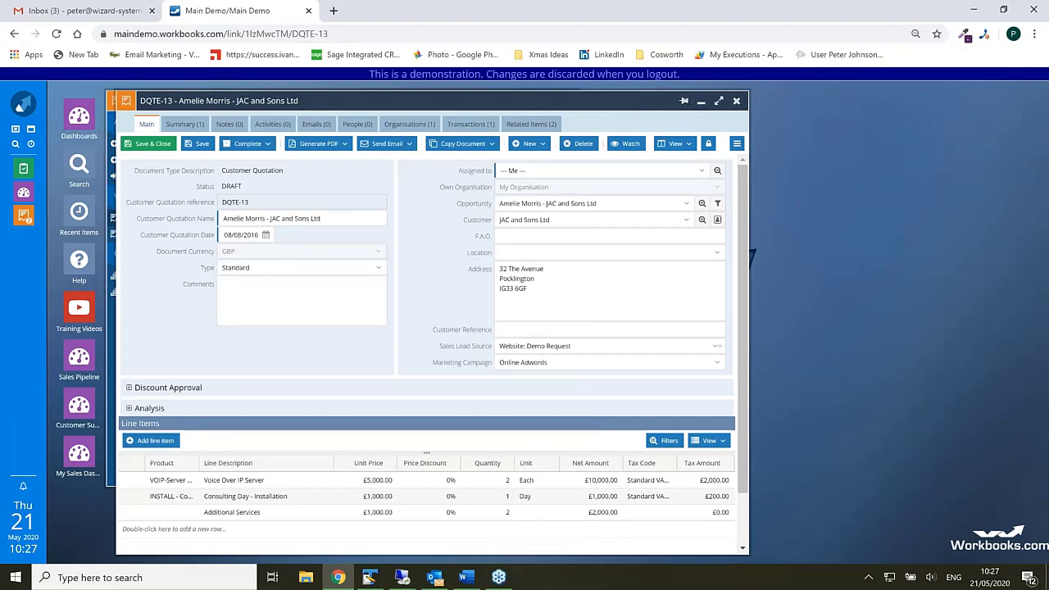
pyautogui.click(736, 102)
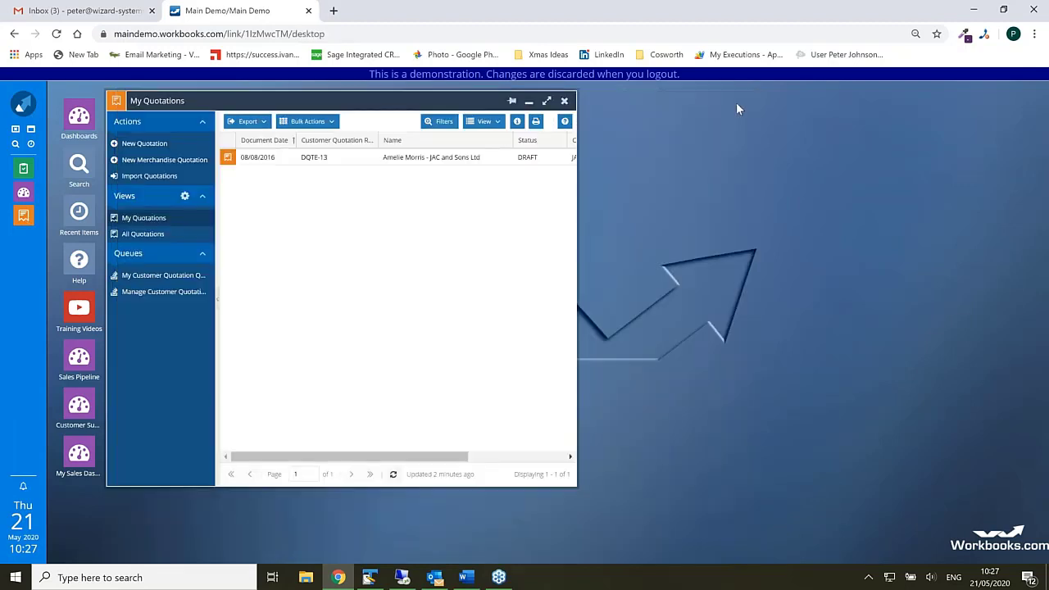
# Step: Open the Atlantic Computer Services contact from the recent items and create a blank email to that contact
pyautogui.click(32, 144)
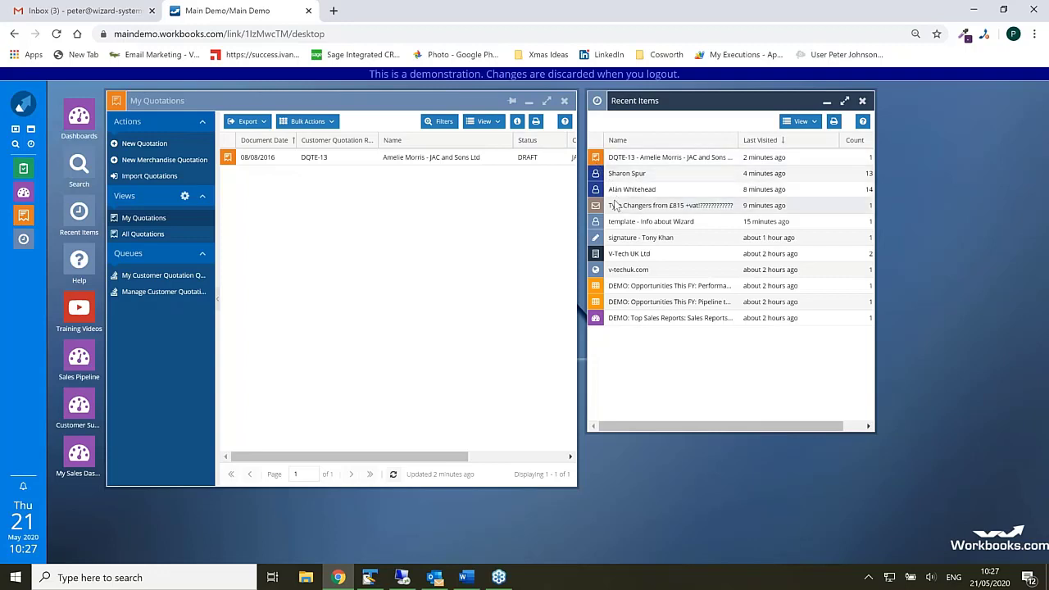
pyautogui.click(617, 192)
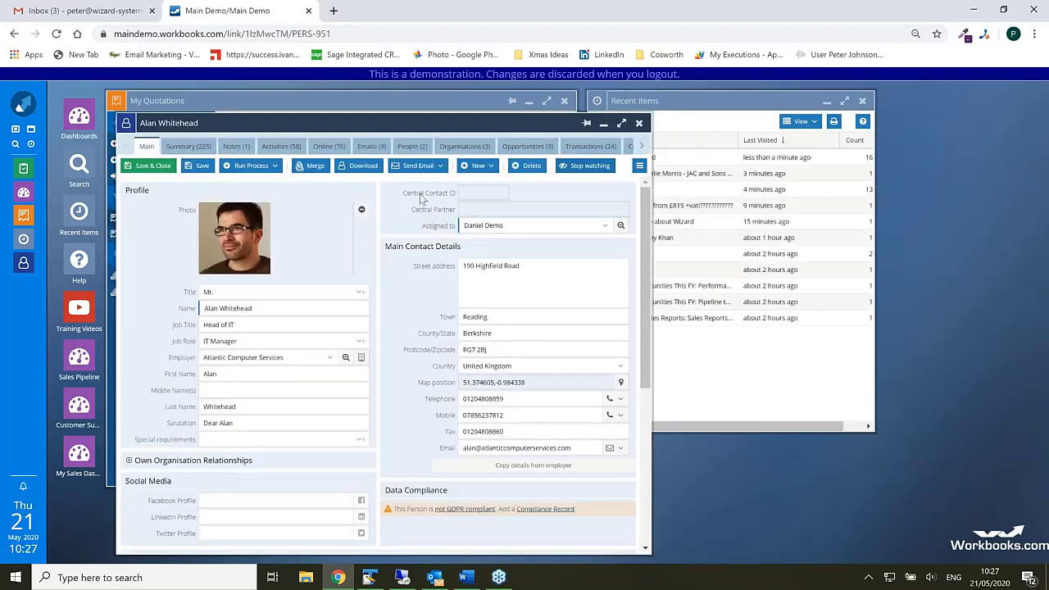
pyautogui.click(439, 167)
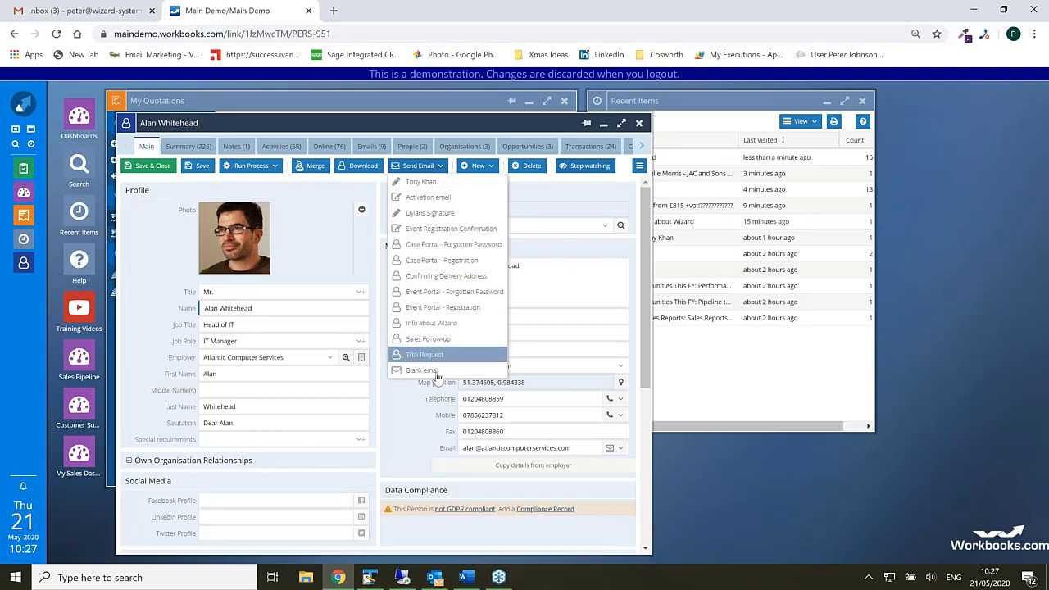
pyautogui.click(421, 371)
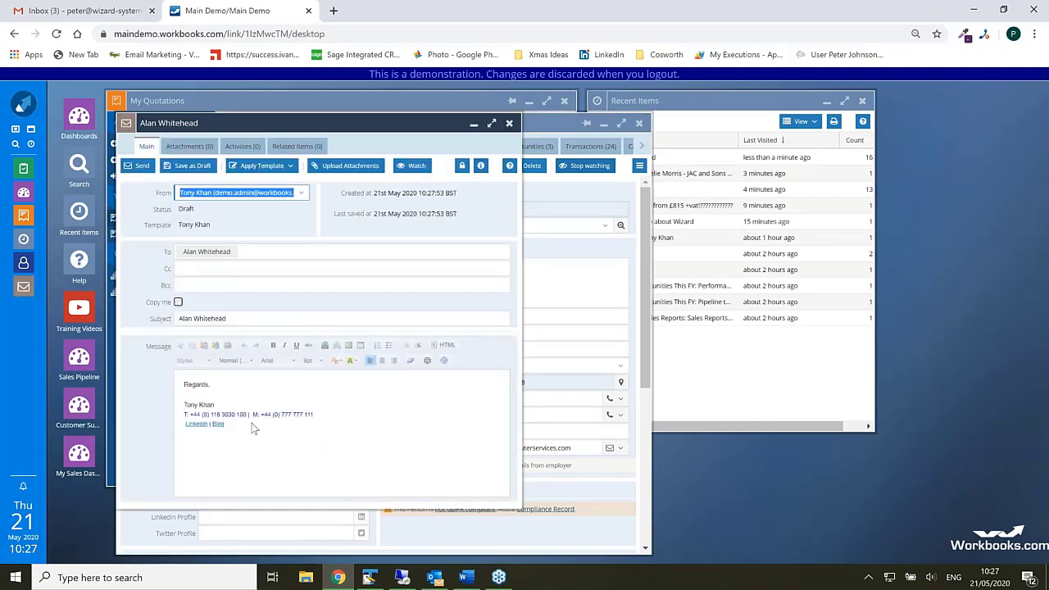
# Step: Select the signature text in the email's message body, and discard the draft email
pyautogui.moveTo(254, 426); pyautogui.dragTo(186, 382)
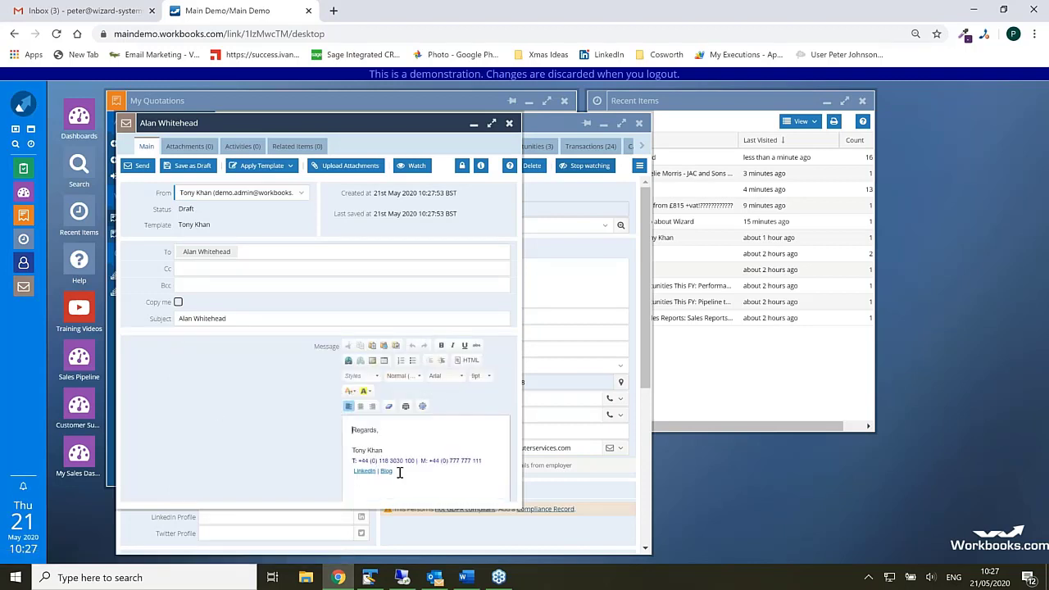
pyautogui.moveTo(398, 472)
pyautogui.mouseDown()
pyautogui.moveTo(362, 455)
pyautogui.moveTo(351, 431)
pyautogui.mouseUp()
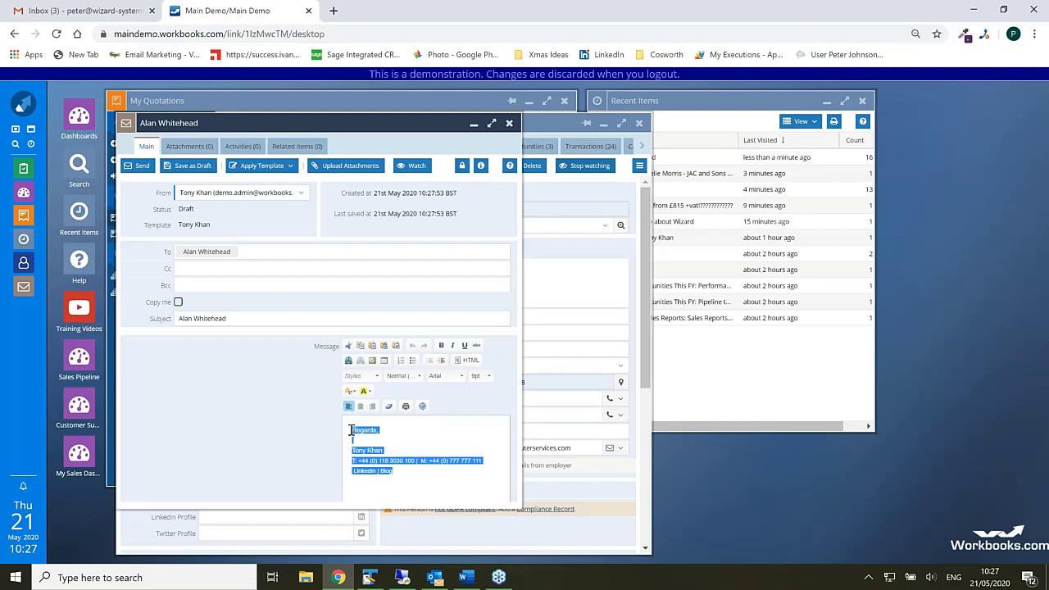
pyautogui.click(509, 125)
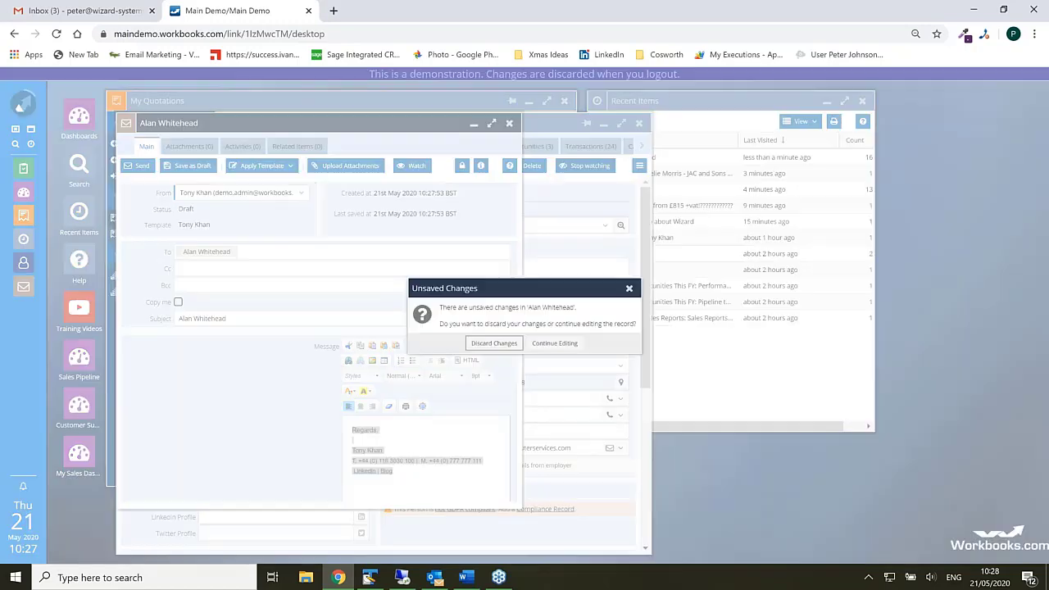
pyautogui.click(483, 344)
# Step: View the default signature from My Signatures in the preferences, and close both the signature and the preferences
pyautogui.click(25, 104)
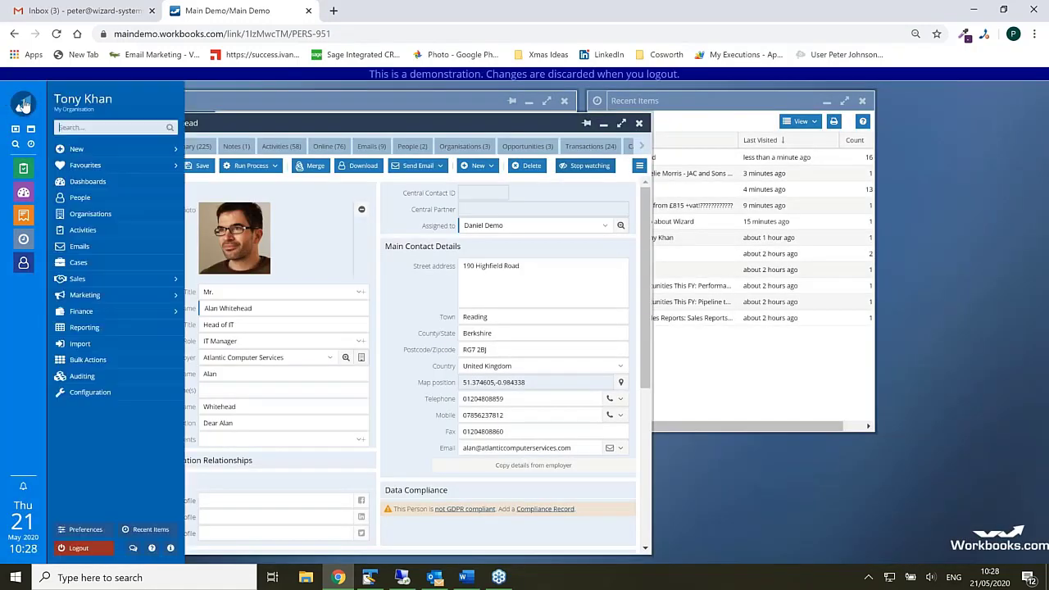
pyautogui.click(86, 530)
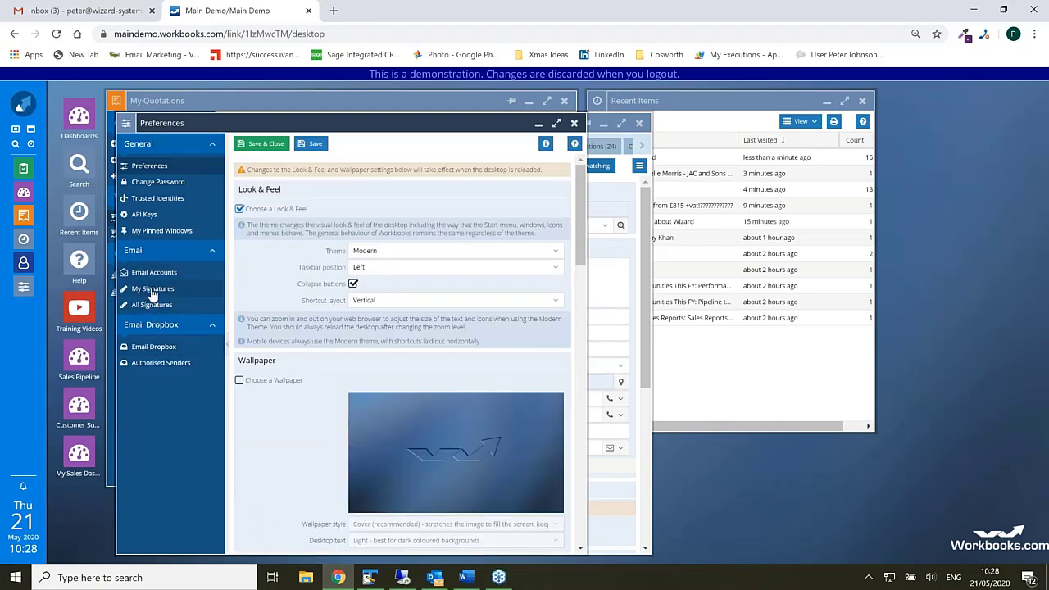
pyautogui.click(153, 291)
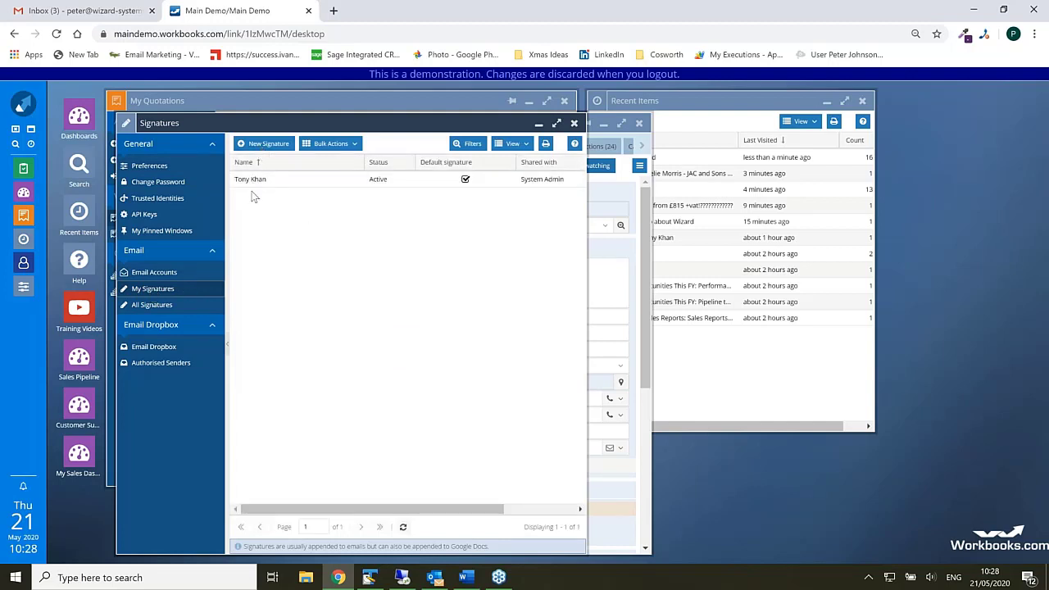
pyautogui.click(253, 180)
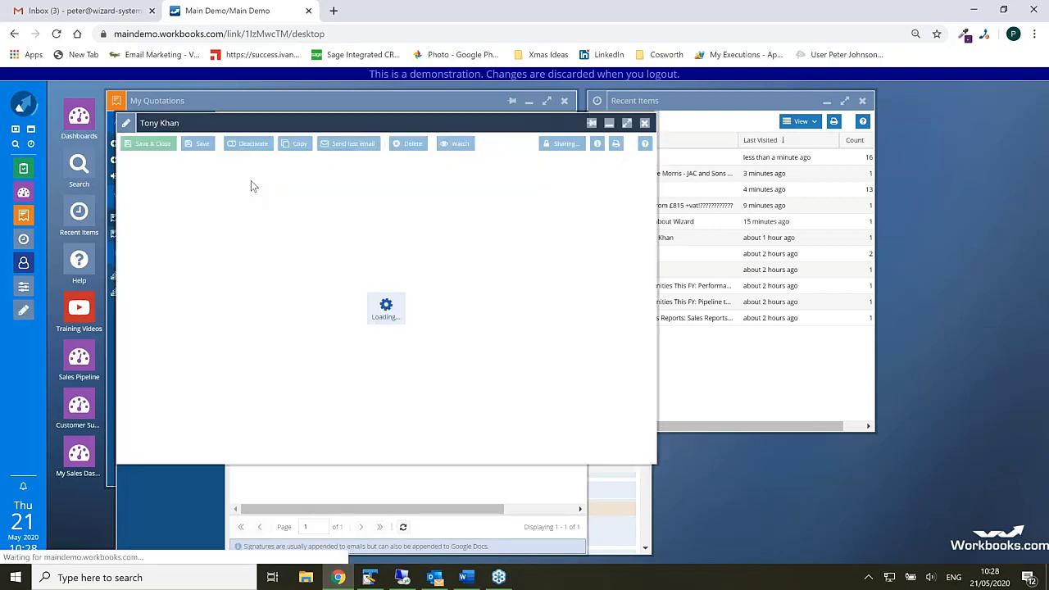
pyautogui.moveTo(255, 410)
pyautogui.mouseDown()
pyautogui.moveTo(212, 389)
pyautogui.moveTo(218, 378)
pyautogui.moveTo(205, 363)
pyautogui.mouseUp()
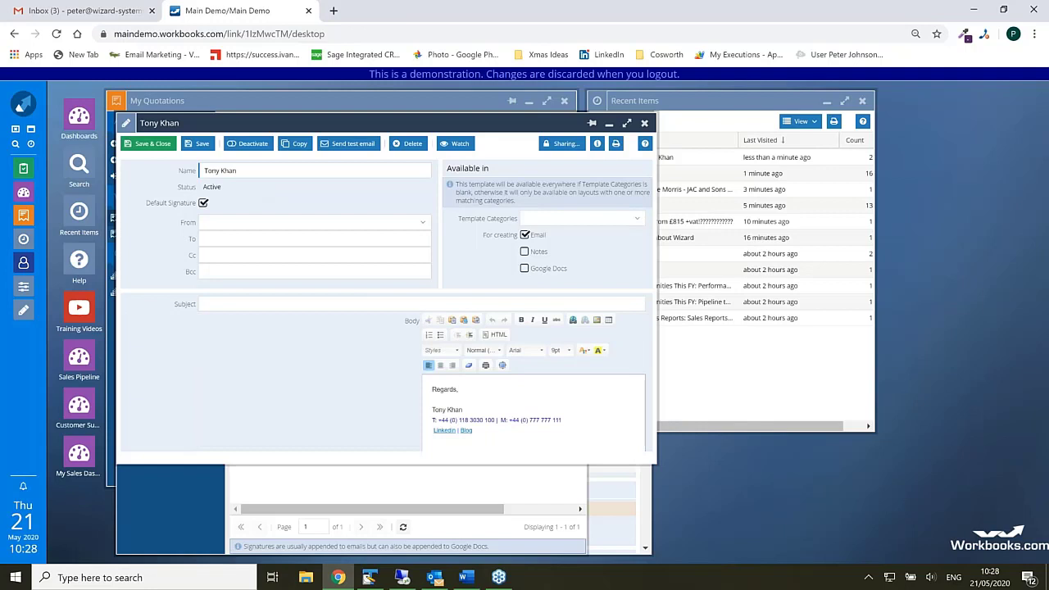
pyautogui.click(644, 124)
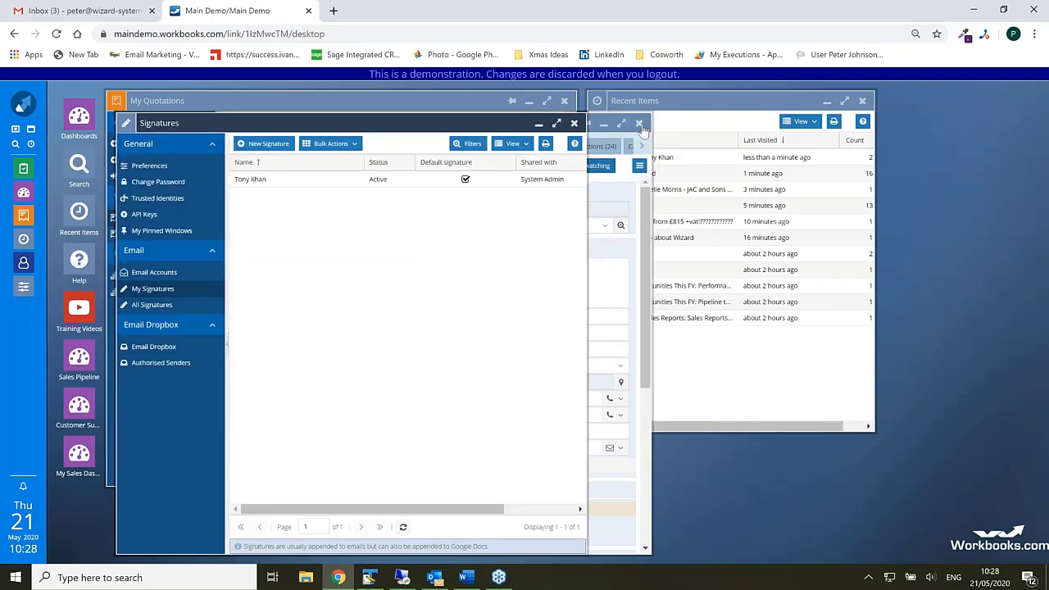
pyautogui.click(574, 124)
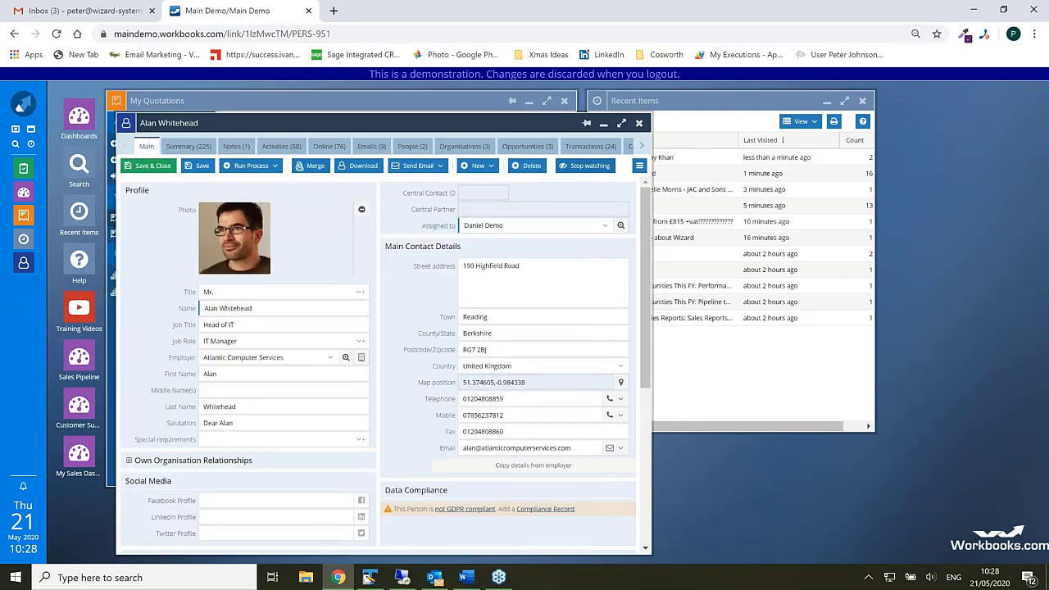
# Step: Reopen the Atlantic Computer Services contact, preview the "Booking confirmed: Christmas Event" message among its emails, and close the record
pyautogui.click(639, 124)
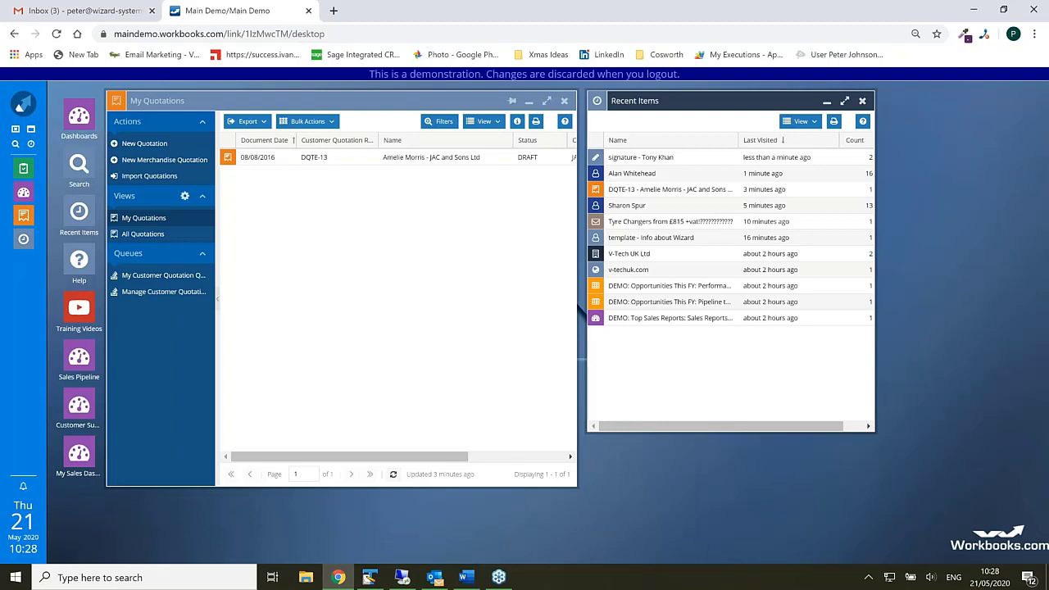
pyautogui.click(628, 174)
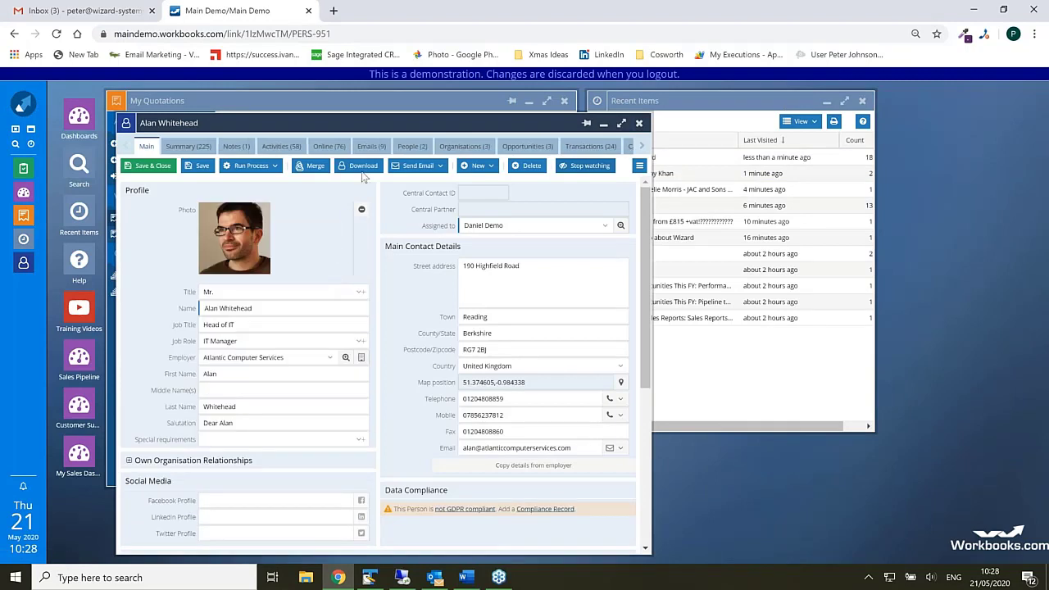
pyautogui.click(372, 148)
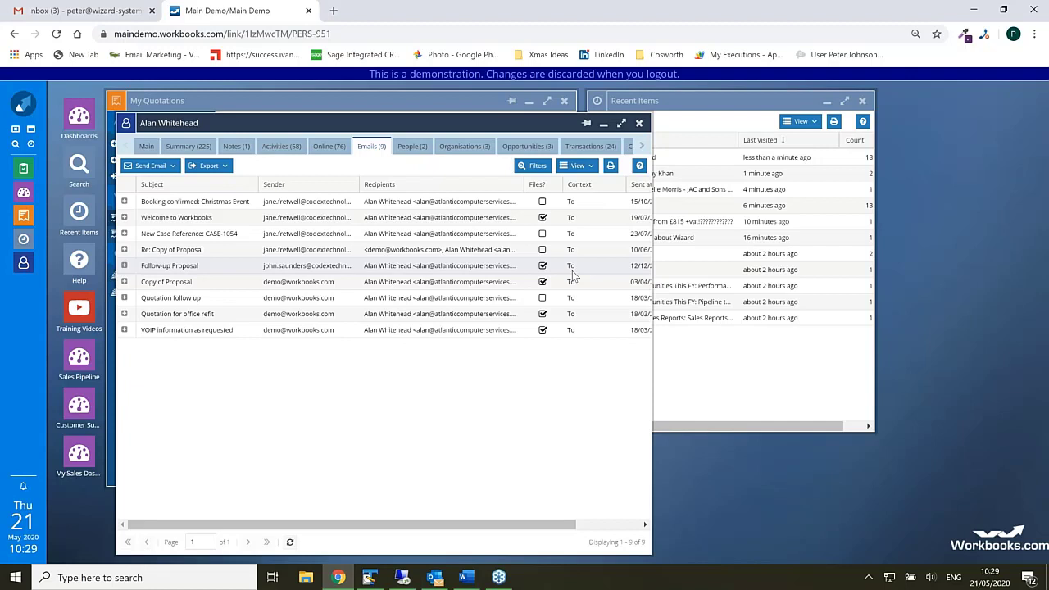
pyautogui.click(124, 202)
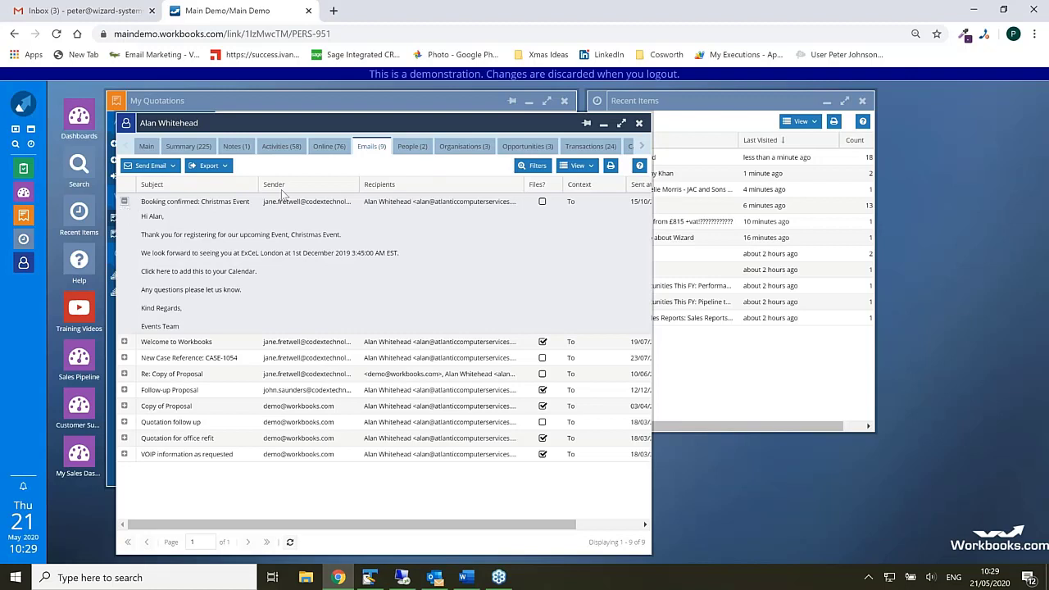
pyautogui.click(639, 124)
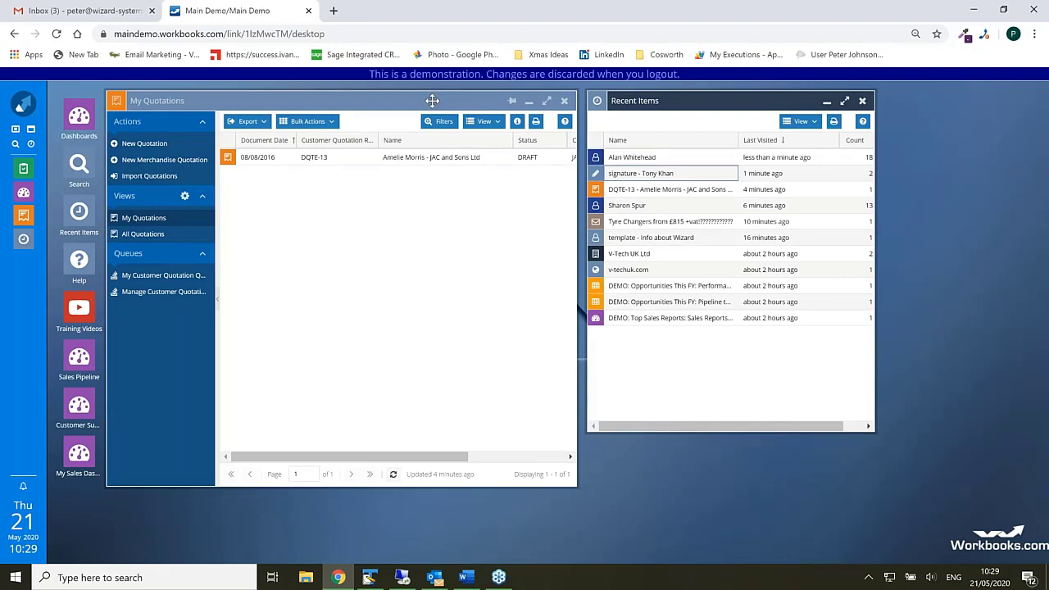
# Step: Reopen the draft JAC and Sons Ltd quotation and create an email from it with the Simple Quotation with Images template
pyautogui.click(27, 107)
pyautogui.moveTo(122, 297)
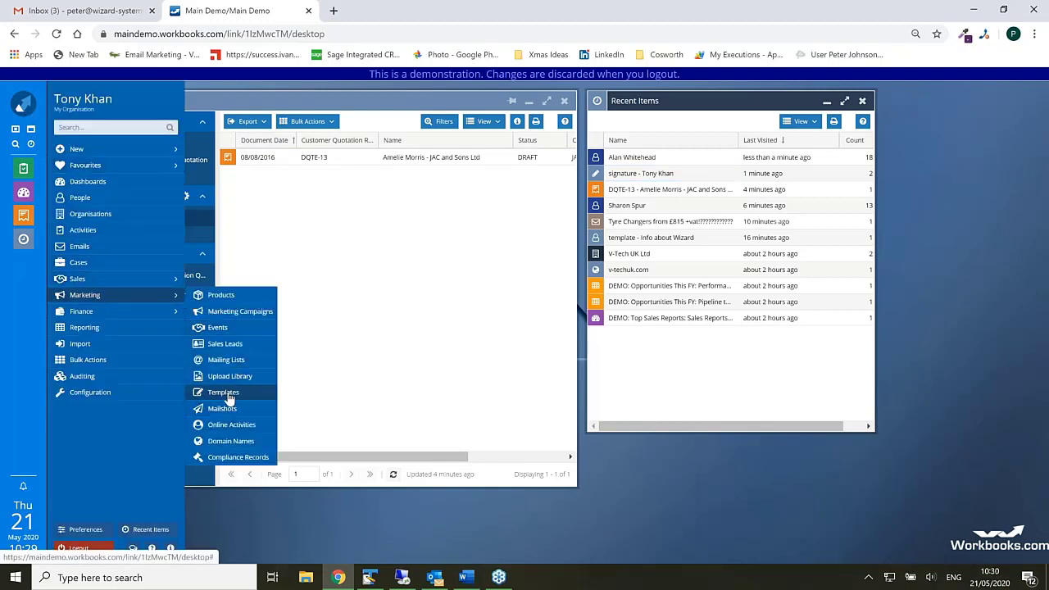
pyautogui.click(316, 162)
pyautogui.doubleClick(316, 159)
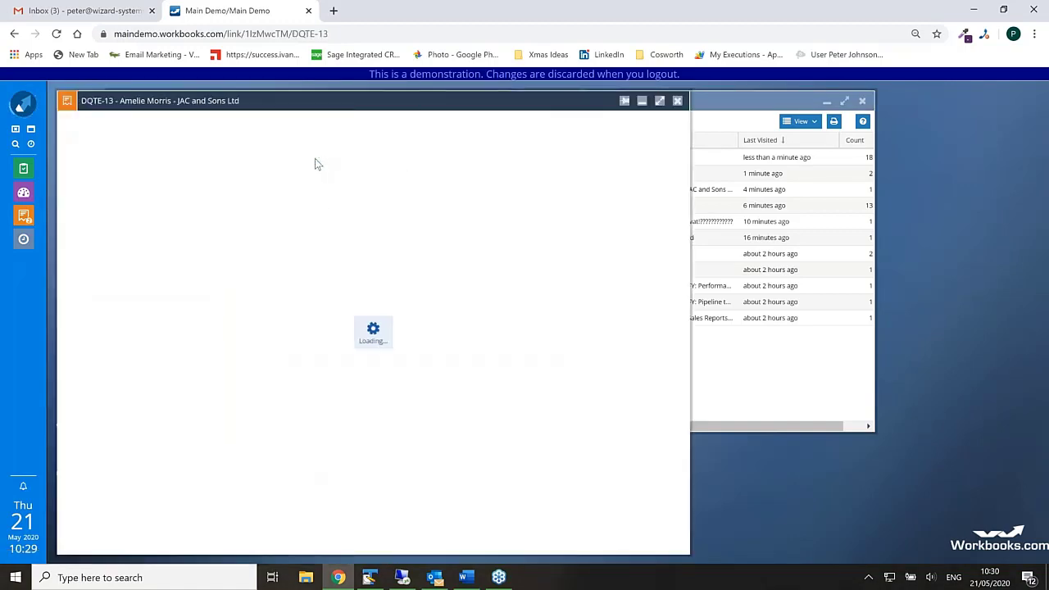
pyautogui.click(347, 148)
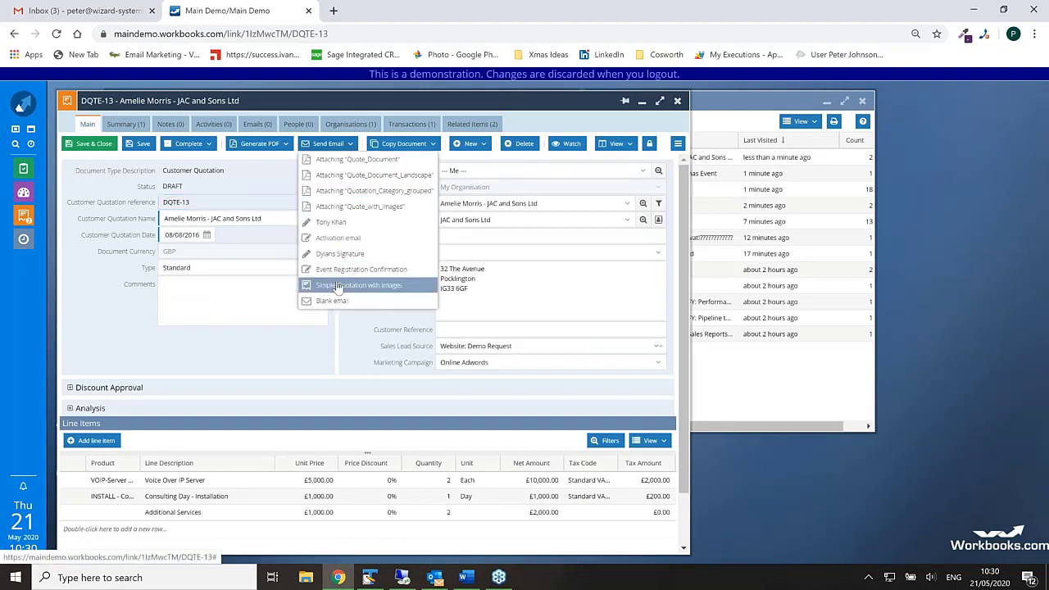
pyautogui.click(344, 285)
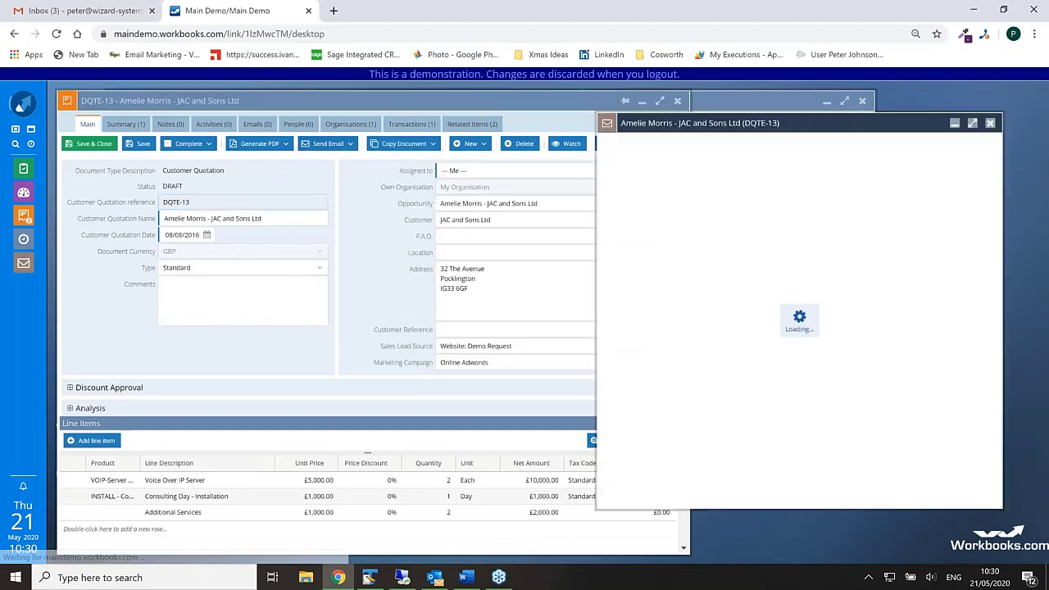
# Step: Review the message body of the JAC and Sons Ltd quotation email from the company header to the line-item totals, and discard the draft
pyautogui.moveTo(621, 137); pyautogui.dragTo(292, 141)
pyautogui.moveTo(650, 417)
pyautogui.mouseDown()
pyautogui.moveTo(653, 490)
pyautogui.moveTo(660, 418)
pyautogui.mouseUp()
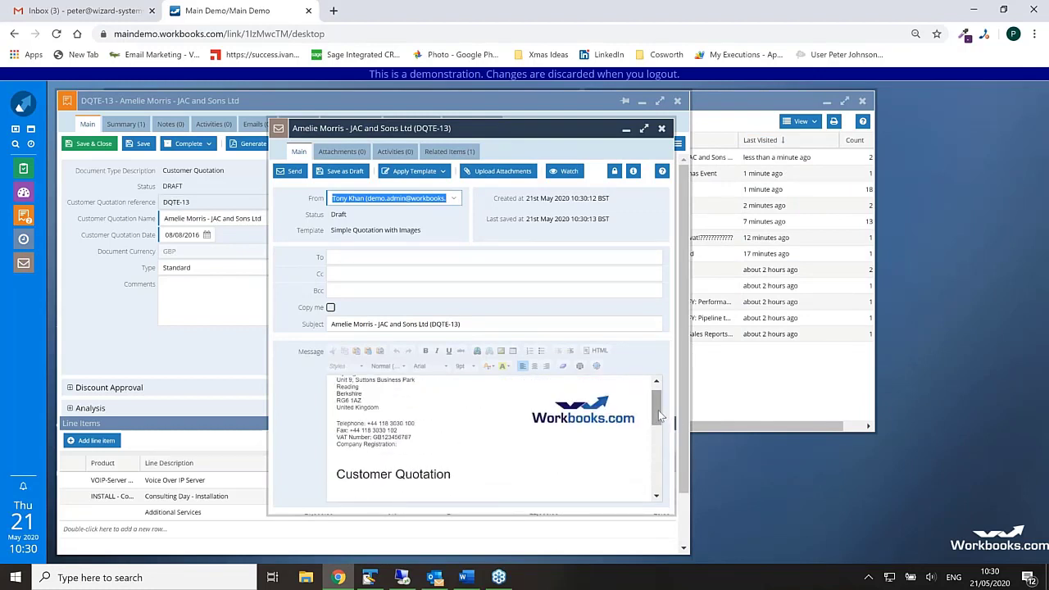
pyautogui.moveTo(656, 408); pyautogui.dragTo(653, 484)
pyautogui.moveTo(662, 414); pyautogui.dragTo(662, 401)
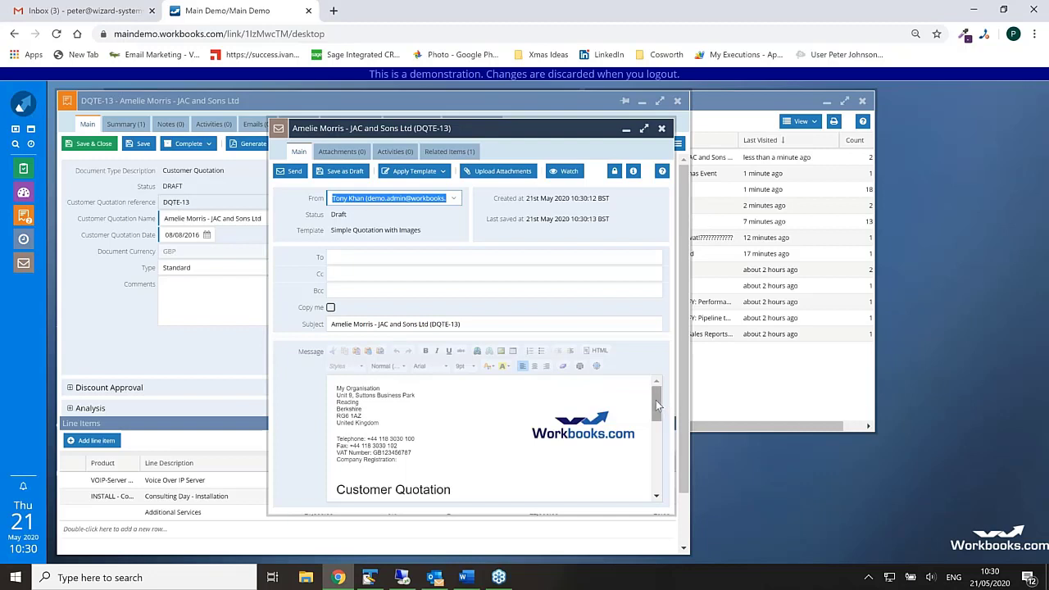
pyautogui.moveTo(656, 400); pyautogui.dragTo(656, 473)
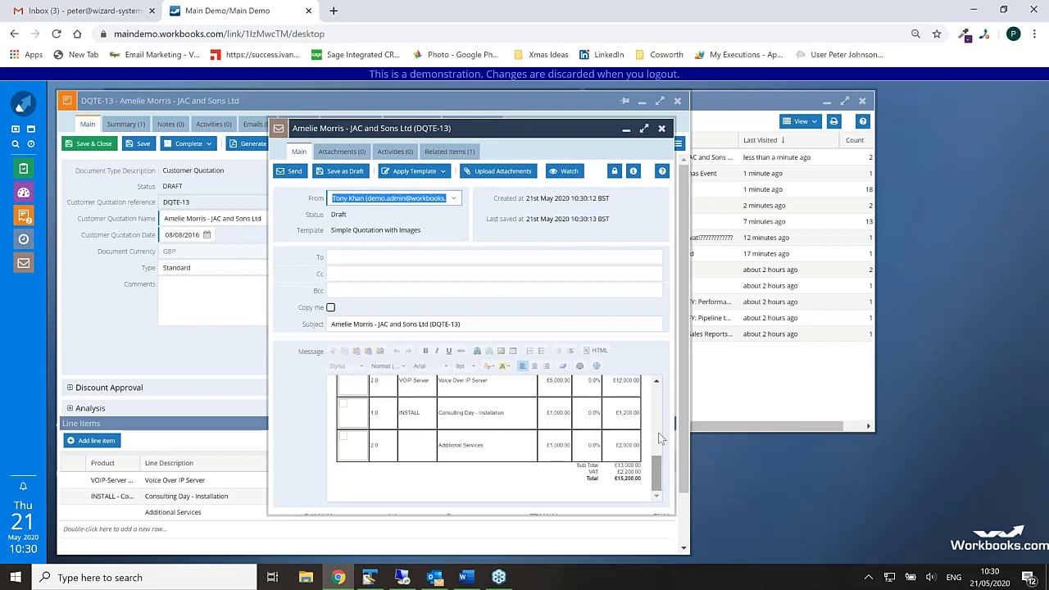
pyautogui.click(662, 132)
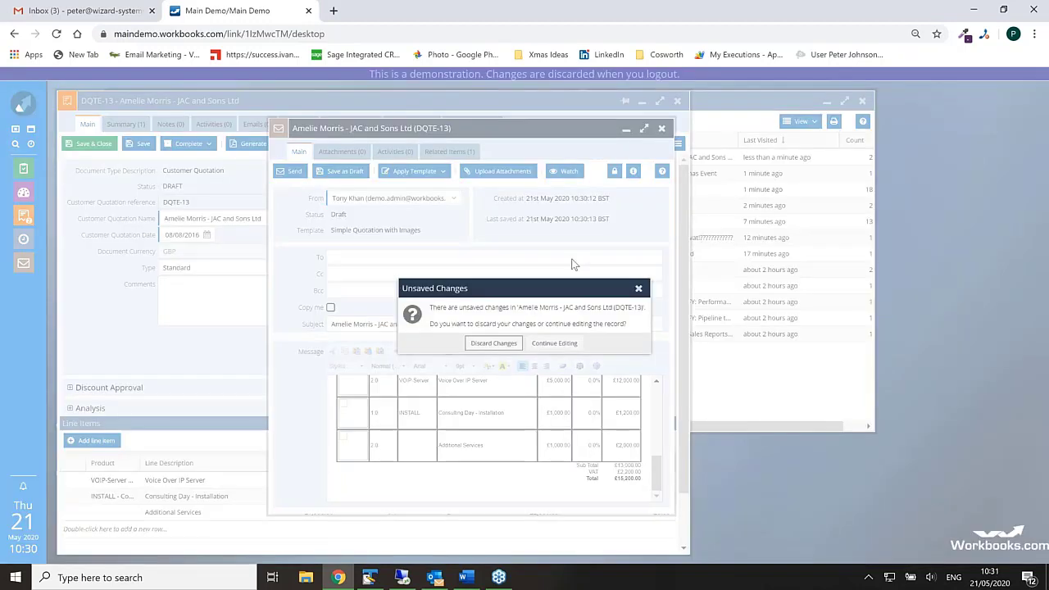
pyautogui.click(494, 343)
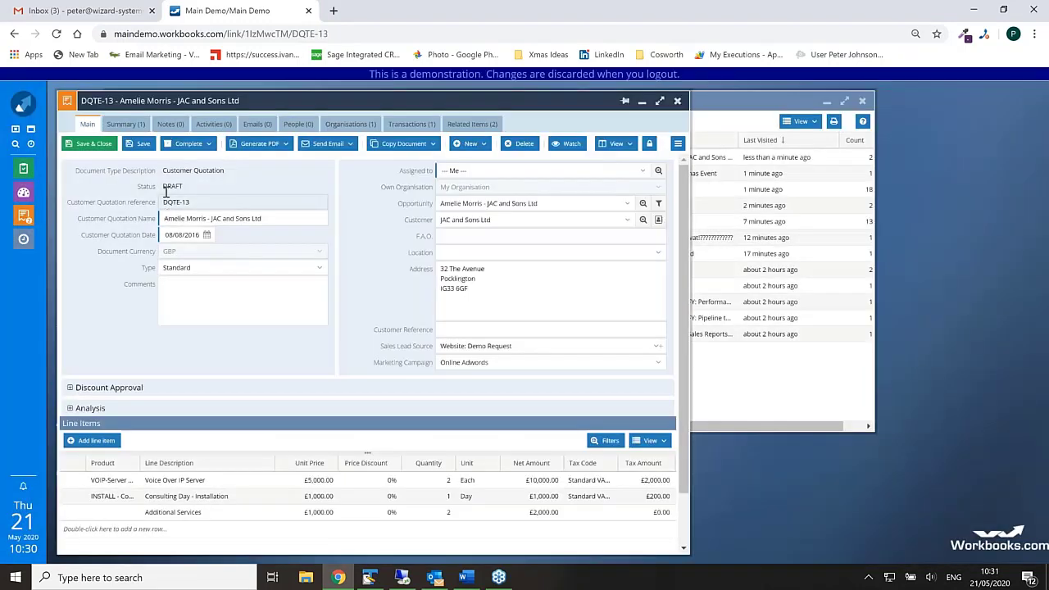
# Step: Move the quotation aside to reach the desktop's Help link, and go from the Knowledge Base to the Workbooks website's Pricing page
pyautogui.moveTo(253, 100); pyautogui.dragTo(377, 103)
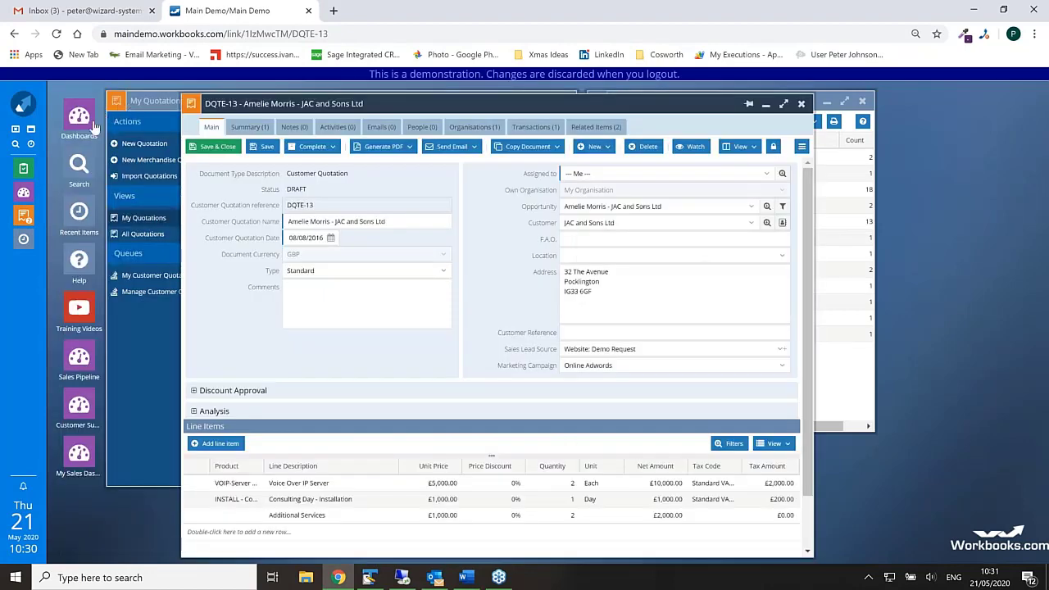
pyautogui.click(80, 261)
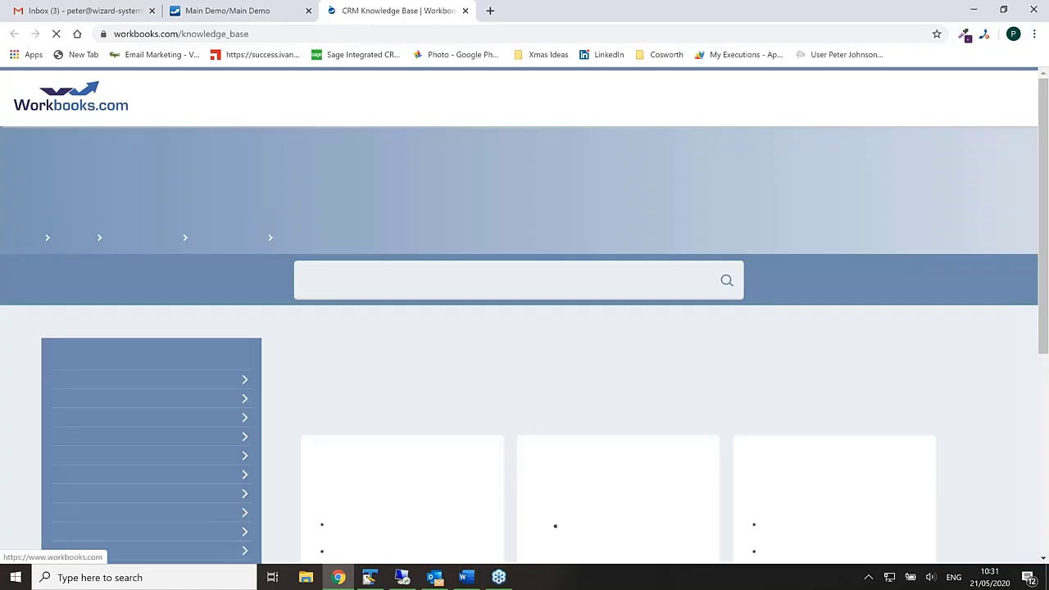
pyautogui.click(71, 97)
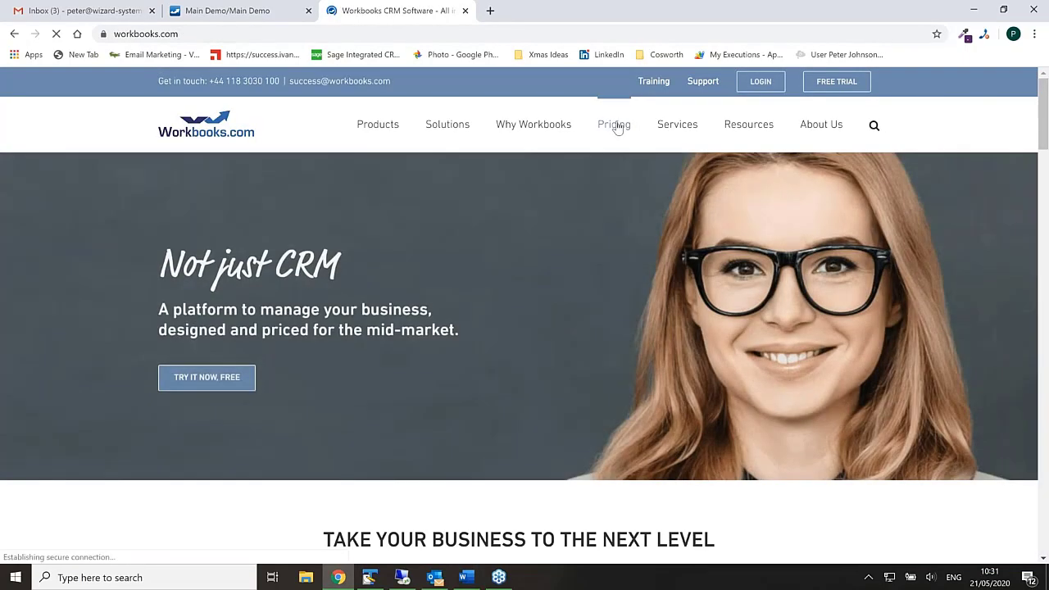
pyautogui.click(613, 123)
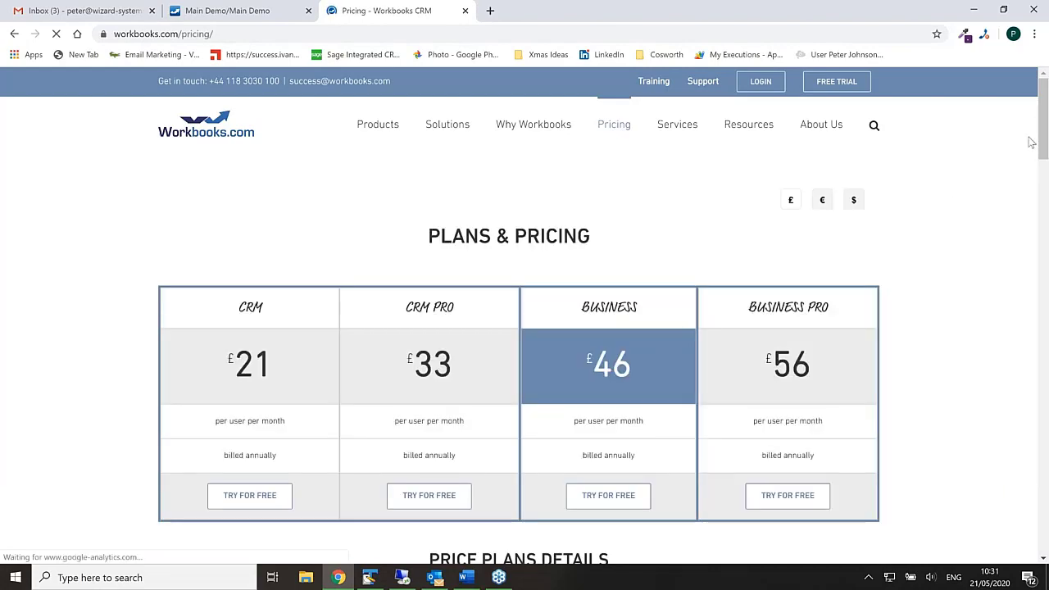
# Step: Highlight the Workbooks Exchange Server Sync and Workbooks Outlook Connector rows in the price plan details, and return to the open quotation
pyautogui.moveTo(1044, 135); pyautogui.dragTo(1044, 280)
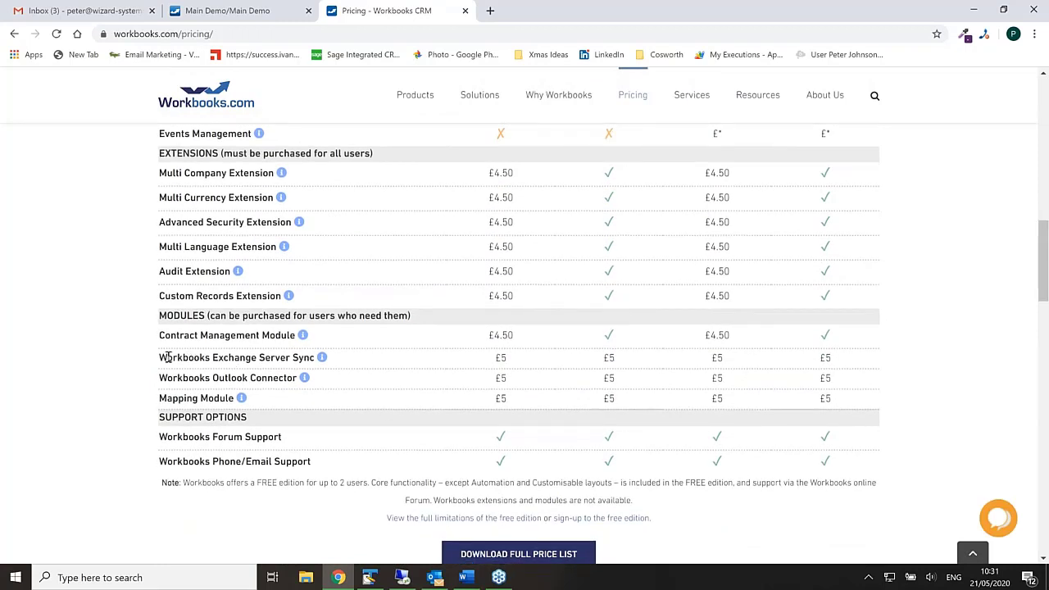
pyautogui.moveTo(162, 357); pyautogui.dragTo(896, 383)
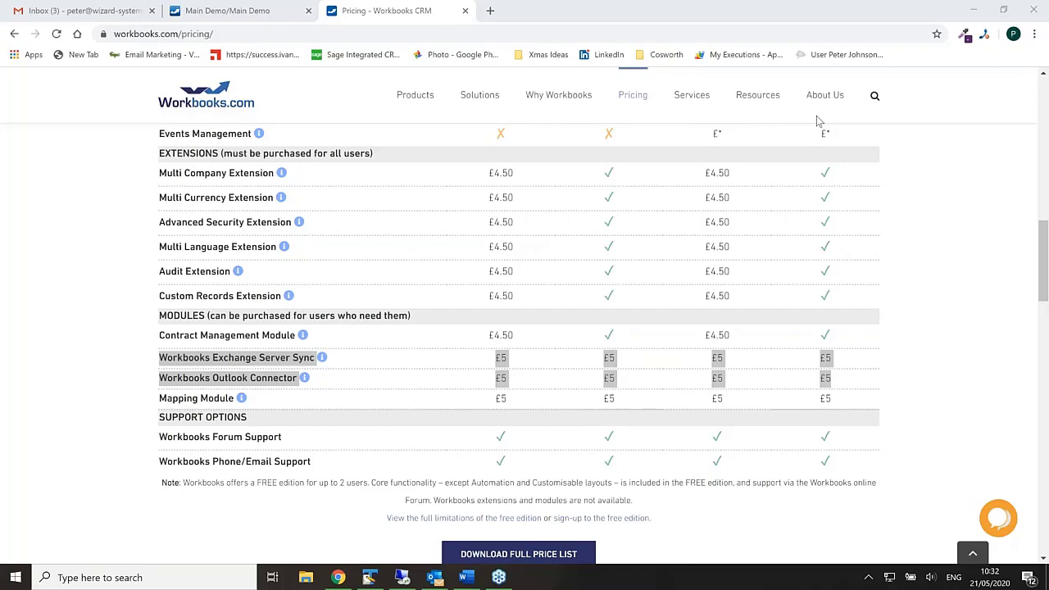
pyautogui.hotkey('ctrl', 'shift', 'Tab')
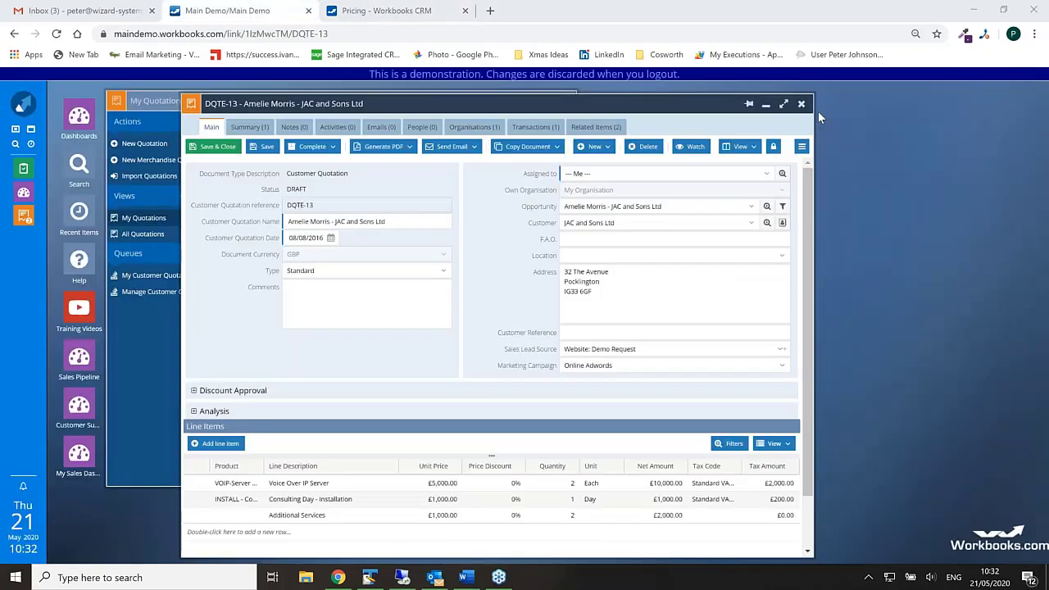